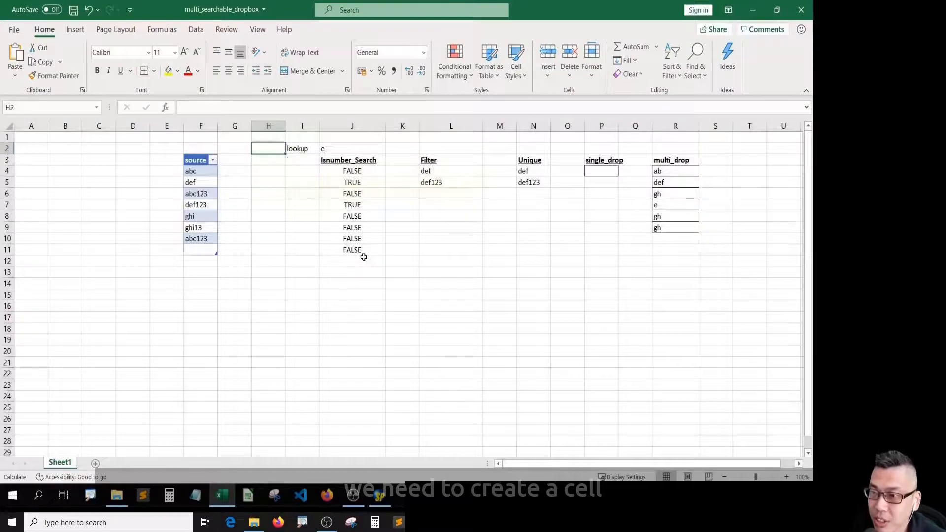
# Enter the label "lookup" in cell I15
pyautogui.press('Right')
pyautogui.press('Right')
pyautogui.press('Left')
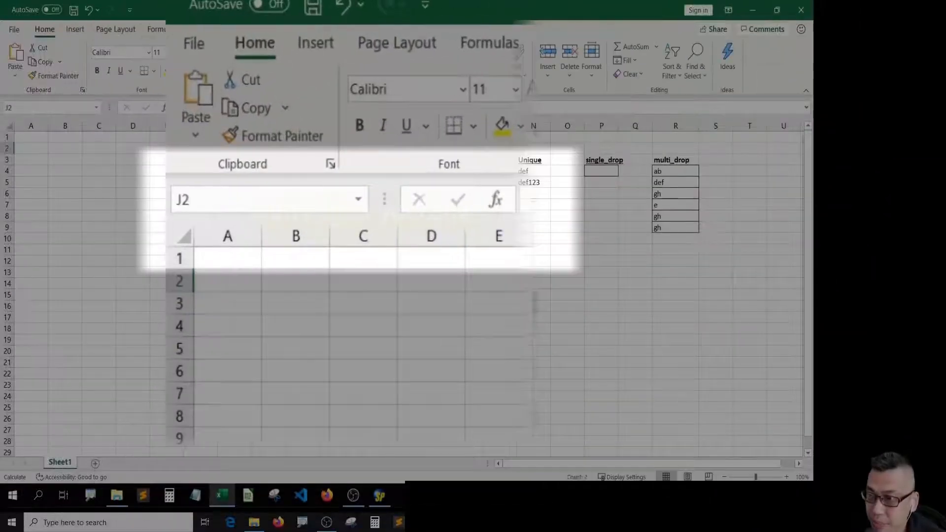
pyautogui.press('Right')
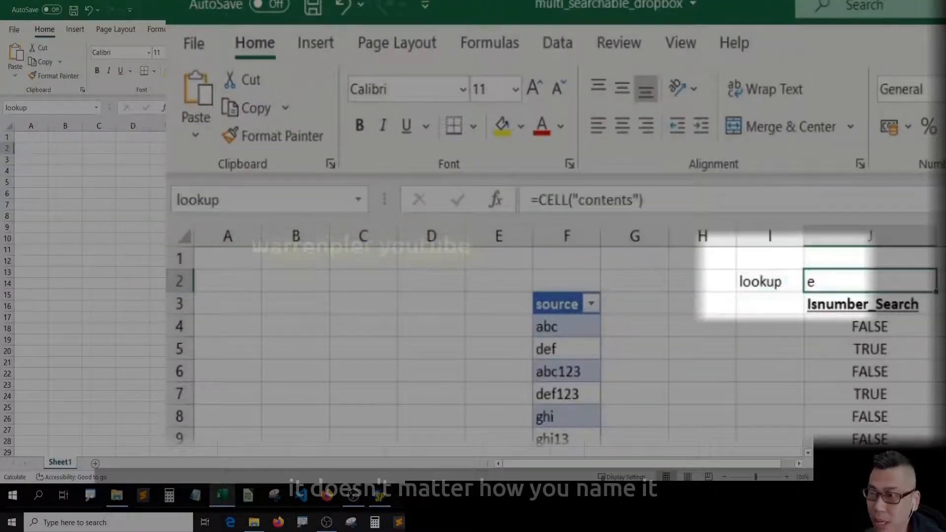
pyautogui.press('Left')
pyautogui.press('Down')
pyautogui.press('Down')
pyautogui.press('Down')
pyautogui.press('Down')
pyautogui.press('Down')
pyautogui.press('Down')
pyautogui.press('Down')
pyautogui.press('Down')
pyautogui.press('Down')
pyautogui.press('Down')
pyautogui.press('Down')
pyautogui.press('Down')
pyautogui.press('Down')
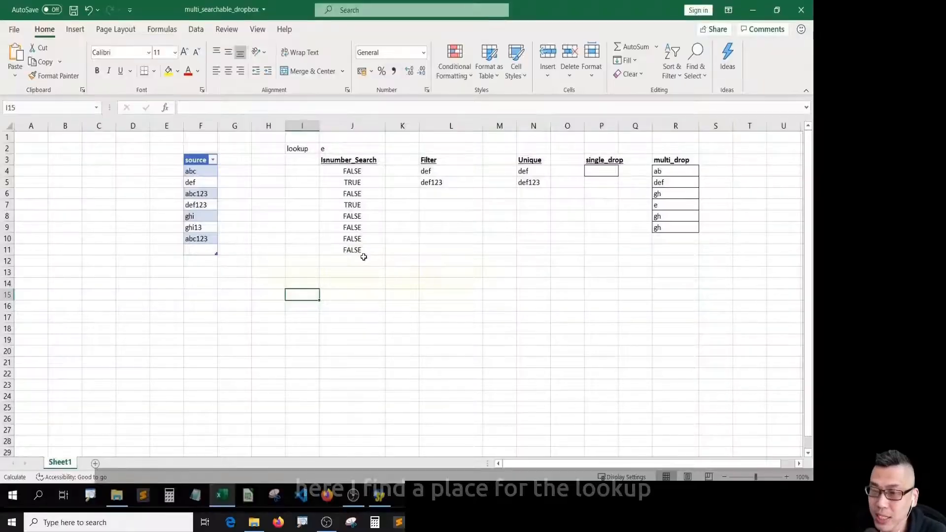
pyautogui.write('lookup')
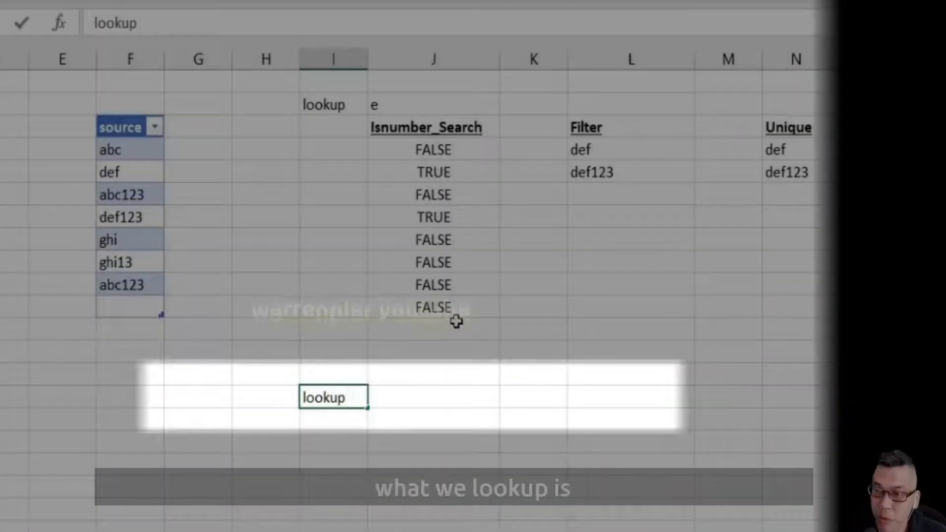
# Enter "abc" as the lookup text in cell J15
pyautogui.press('Tab')
pyautogui.write('jasdfkjsdf')
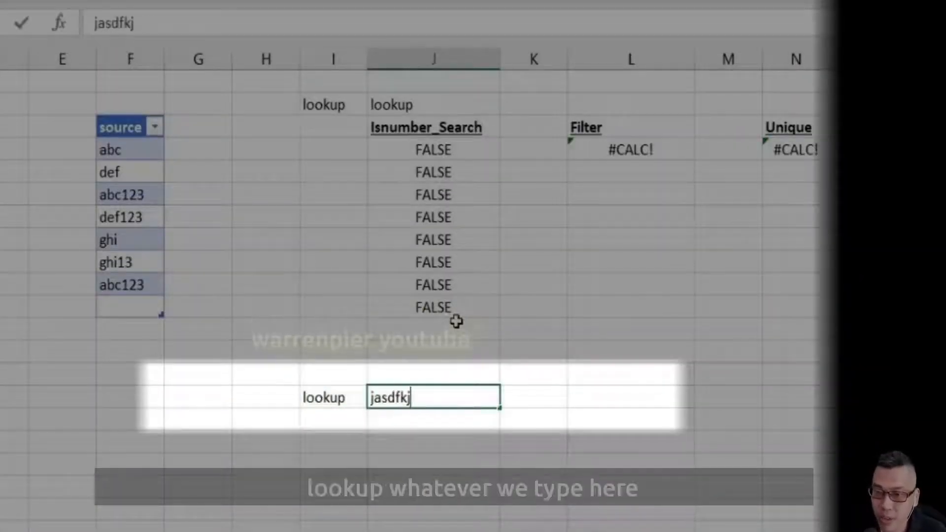
pyautogui.press('BackSpace')
pyautogui.press('BackSpace')
pyautogui.press('BackSpace')
pyautogui.press('BackSpace')
pyautogui.press('BackSpace')
pyautogui.press('BackSpace')
pyautogui.press('BackSpace')
pyautogui.press('BackSpace')
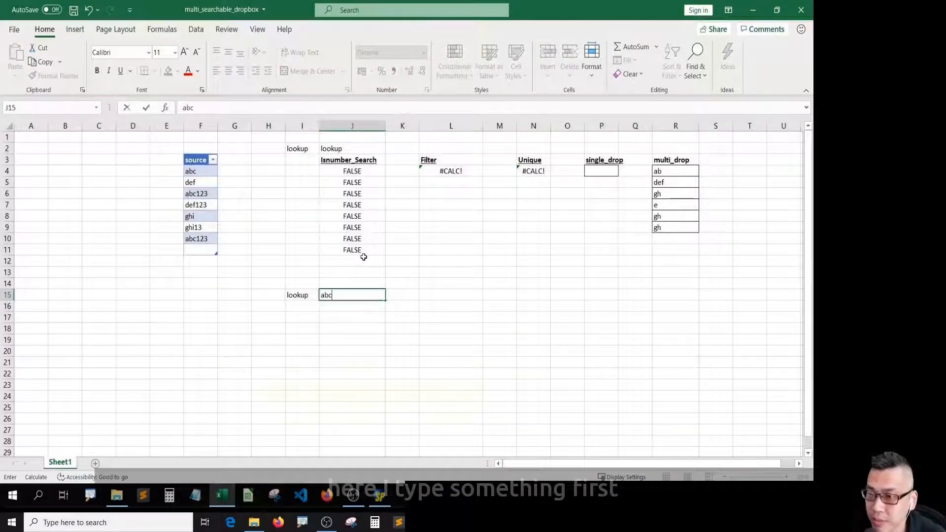
pyautogui.press('Return')
# Examine the existing source table, including its header, its entries and the spare empty row at its end
pyautogui.press('Left')
pyautogui.press('Left')
pyautogui.press('Up')
pyautogui.press('Up')
pyautogui.press('Up')
pyautogui.press('Up')
pyautogui.press('Up')
pyautogui.press('Up')
pyautogui.press('Up')
pyautogui.press('Up')
pyautogui.press('Up')
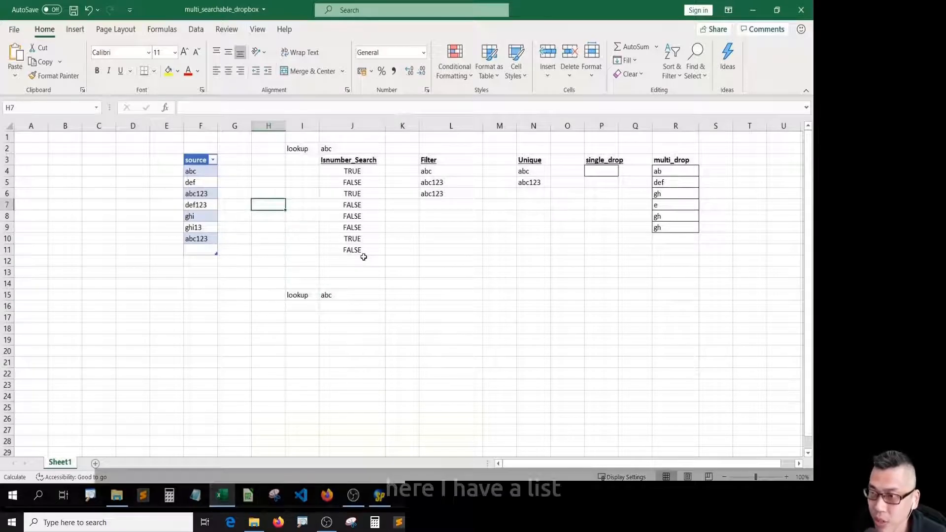
pyautogui.press('Up')
pyautogui.press('Up')
pyautogui.press('Up')
pyautogui.press('Left')
pyautogui.press('Left')
pyautogui.press('Up')
pyautogui.hotkey('ctrl', 'shift', 'Down')
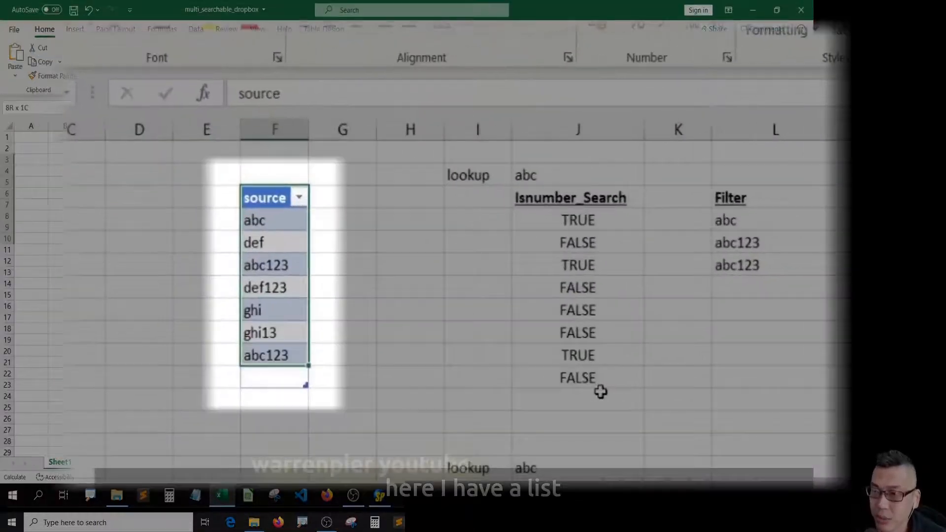
pyautogui.hotkey('ctrl', 'shift', 'Up')
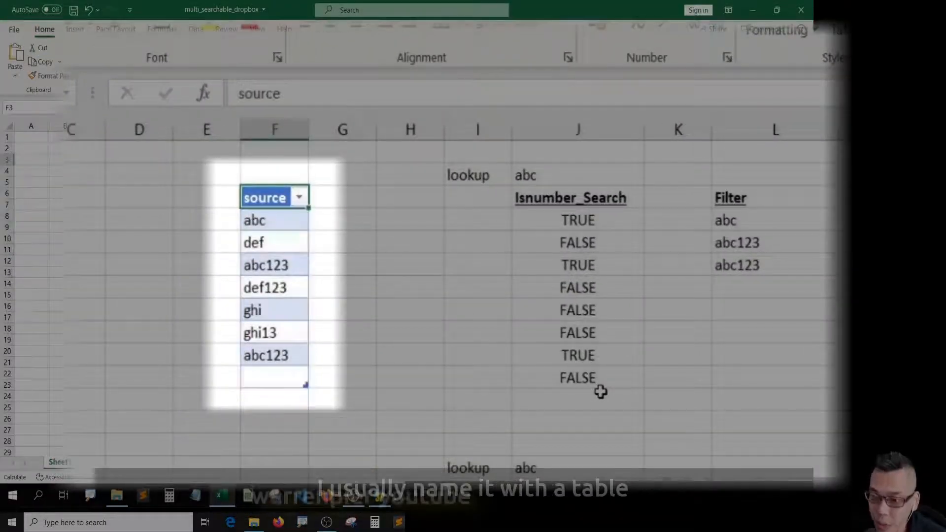
pyautogui.press('Down')
pyautogui.hotkey('ctrl', 'shift', 'Down')
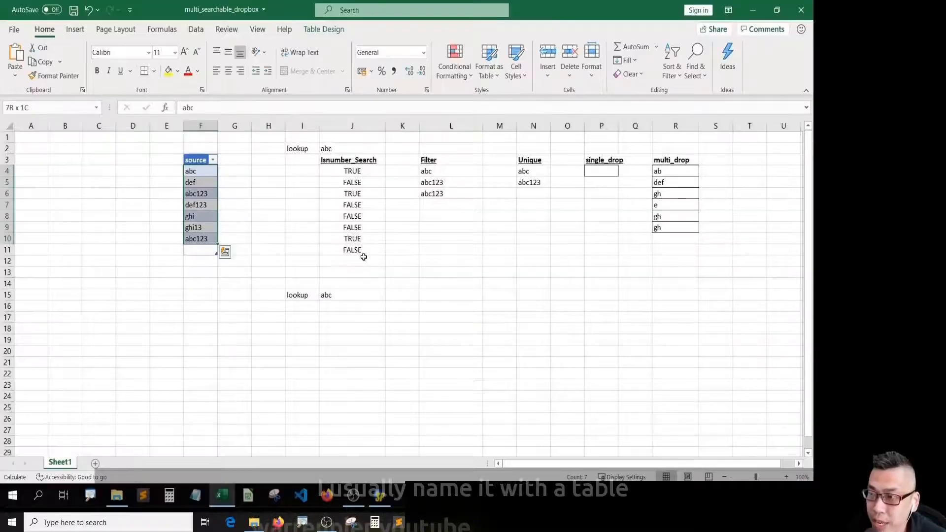
pyautogui.hotkey('shift', 'Down')
# Enter the column title "example_source" in cell F15
pyautogui.click(194, 266)
pyautogui.press('Down')
pyautogui.press('Down')
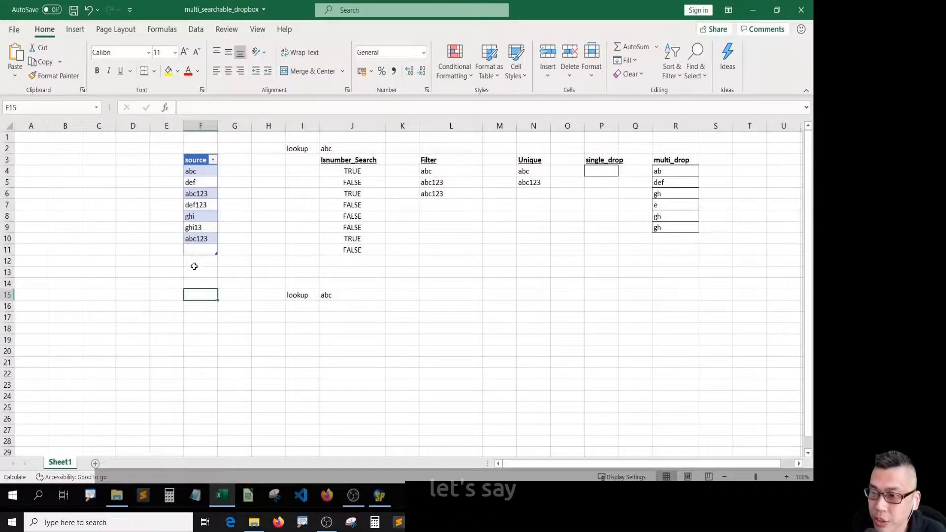
pyautogui.write('exampl')
pyautogui.write('e_')
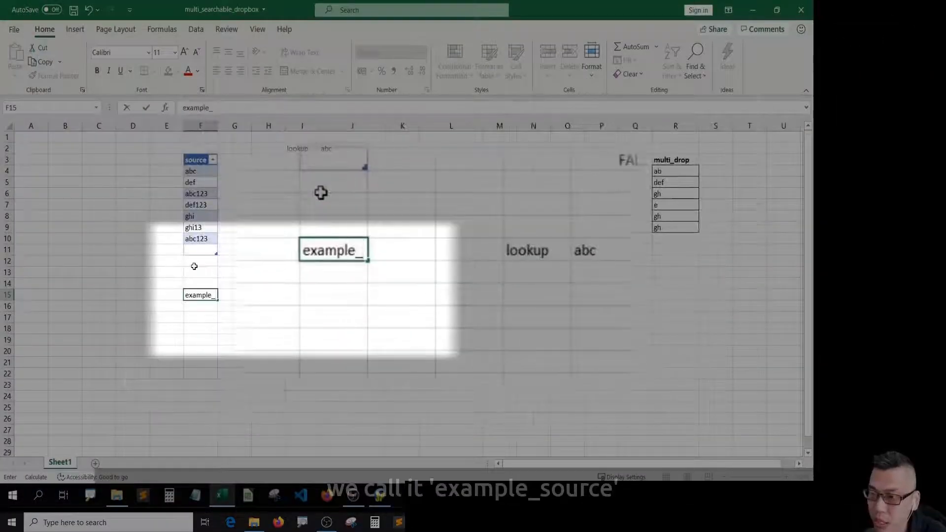
pyautogui.write('sour')
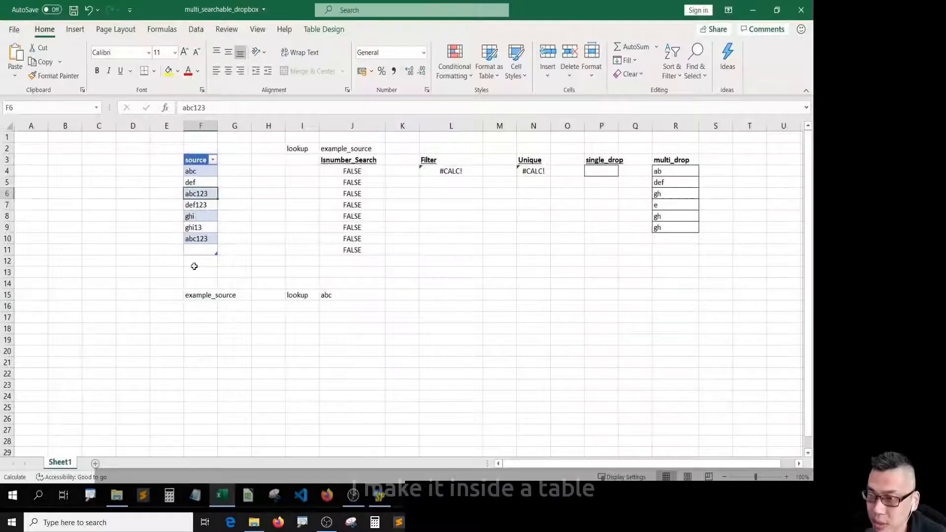
# Copy the source table's entries with the empty last row (F4:F11) and paste them without table formatting starting at F16
pyautogui.press('Up')
pyautogui.press('Up')
pyautogui.hotkey('ctrl', 'shift', 'Down')
pyautogui.hotkey('shift', 'Down')
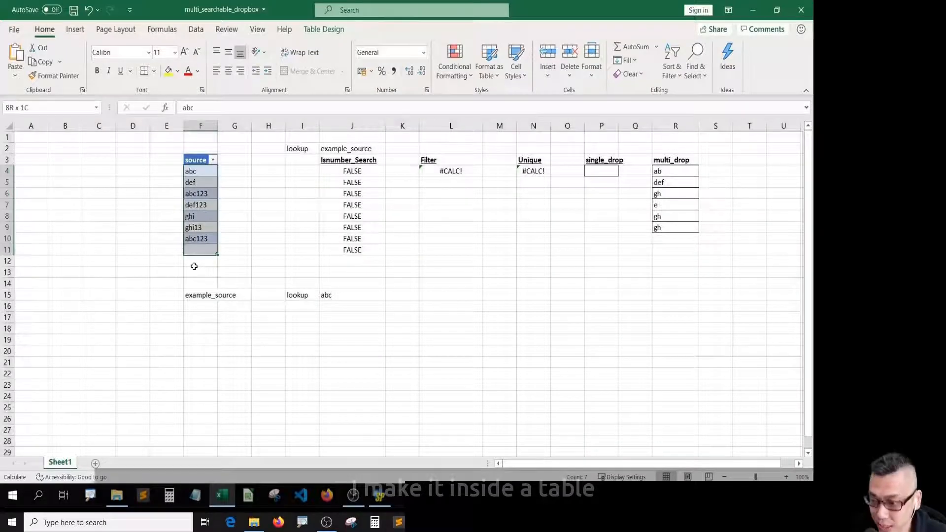
pyautogui.hotkey('ctrl', 'c')
pyautogui.press('Down')
pyautogui.press('Down')
pyautogui.press('Down')
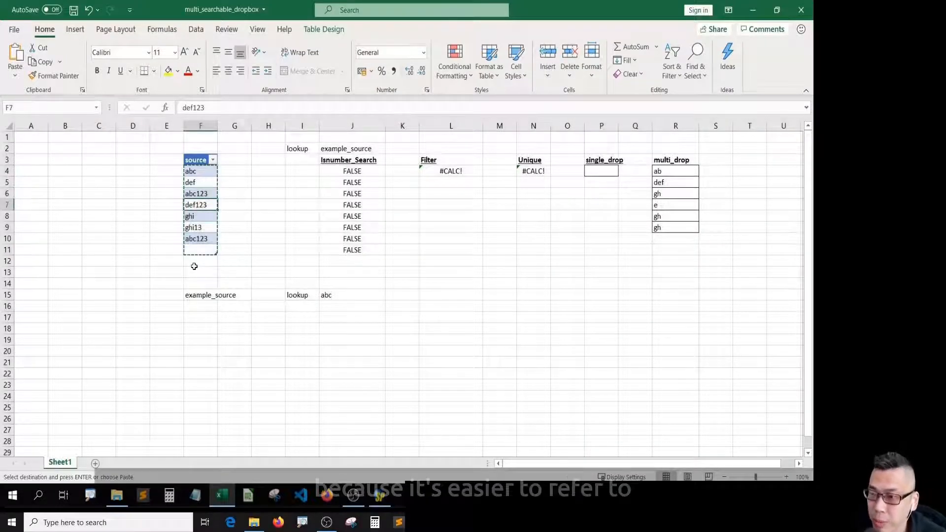
pyautogui.click(197, 305)
pyautogui.rightClick(196, 305)
pyautogui.click(225, 206)
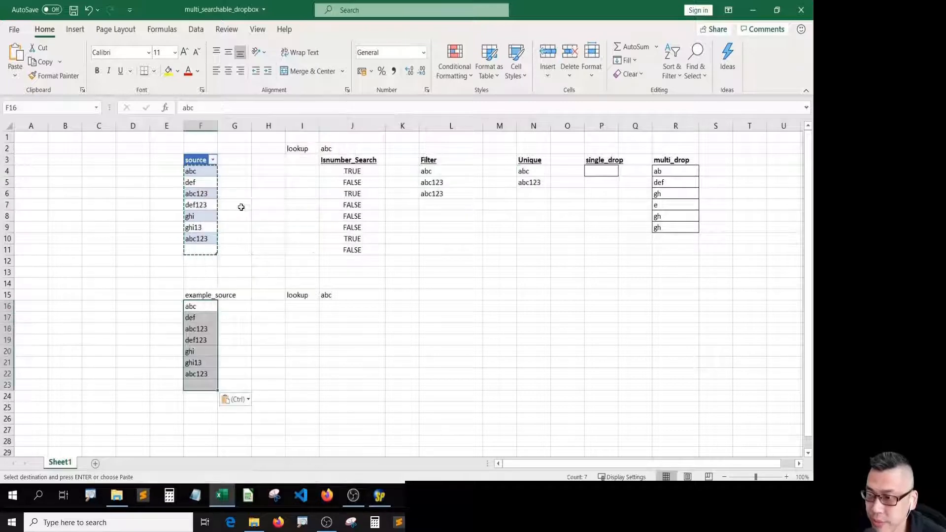
pyautogui.press('Up')
pyautogui.hotkey('ctrl', 'shift', 'Down')
pyautogui.hotkey('shift', 'Down')
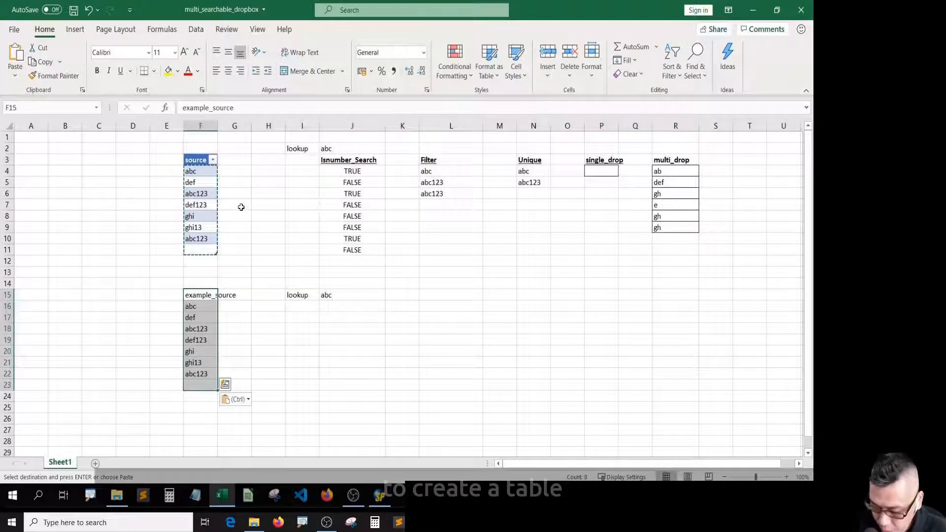
pyautogui.press('Up')
pyautogui.press('Down')
pyautogui.hotkey('shift', 'Down')
pyautogui.hotkey('shift', 'Down')
pyautogui.hotkey('shift', 'Down')
pyautogui.hotkey('shift', 'Down')
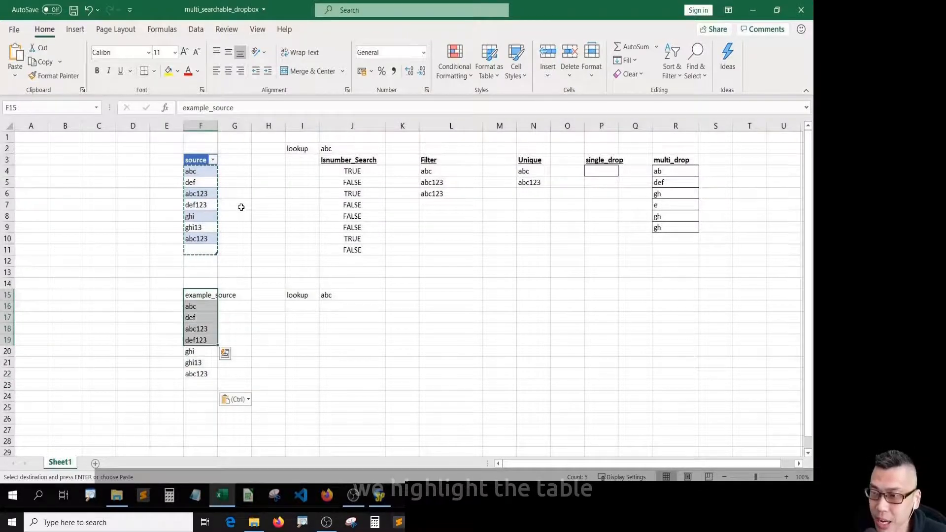
pyautogui.hotkey('shift', 'Up')
pyautogui.hotkey('shift', 'Up')
pyautogui.hotkey('shift', 'Up')
pyautogui.hotkey('shift', 'Up')
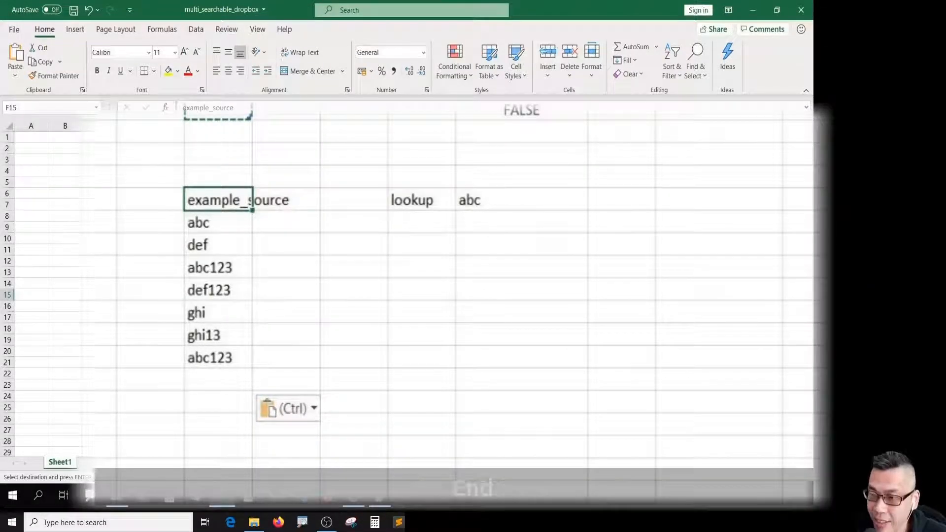
# Convert the range F15:F23, including one empty row, into a table with example_source as its header
pyautogui.hotkey('ctrl', 'shift', 'Down')
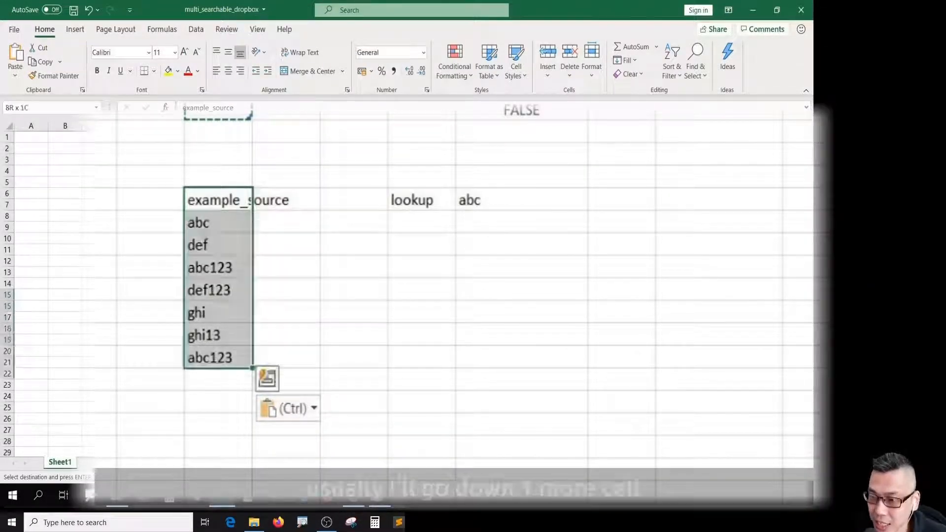
pyautogui.hotkey('shift', 'Down')
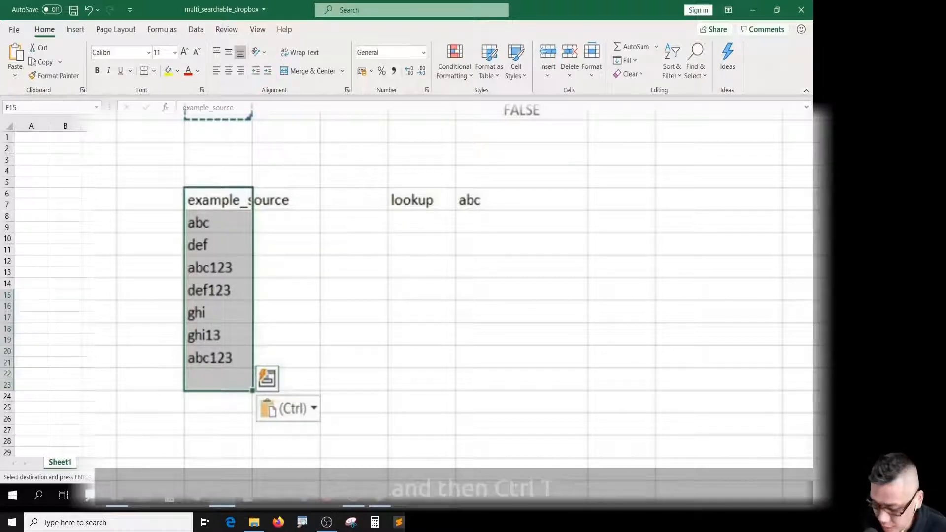
pyautogui.hotkey('ctrl', 't')
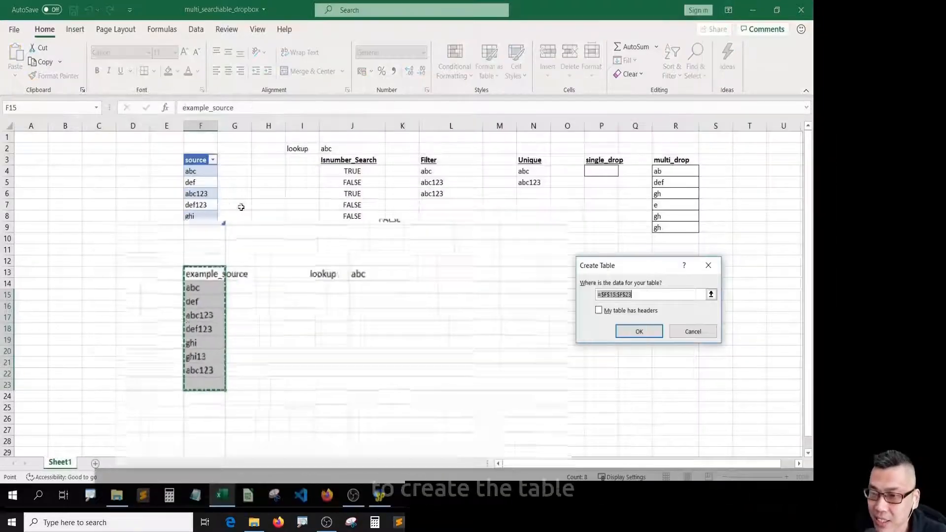
pyautogui.moveTo(639, 266); pyautogui.dragTo(554, 261)
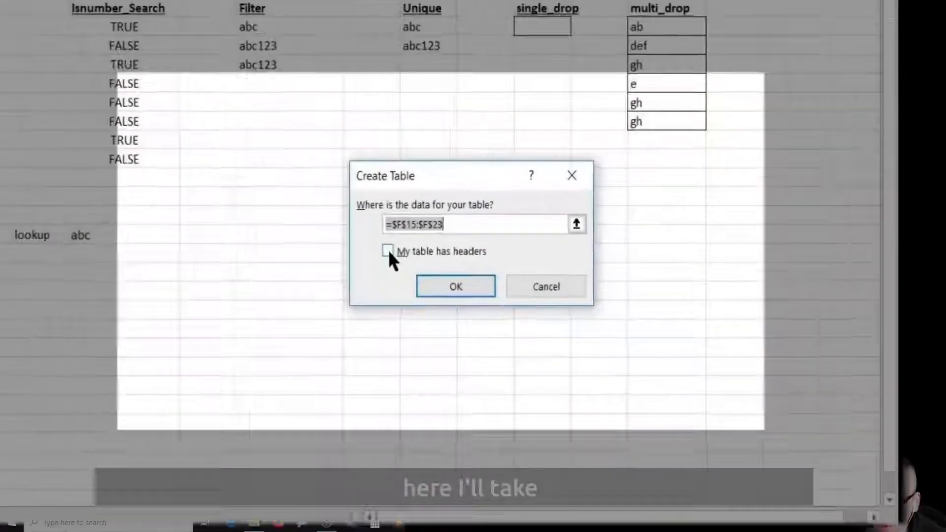
pyautogui.click(387, 251)
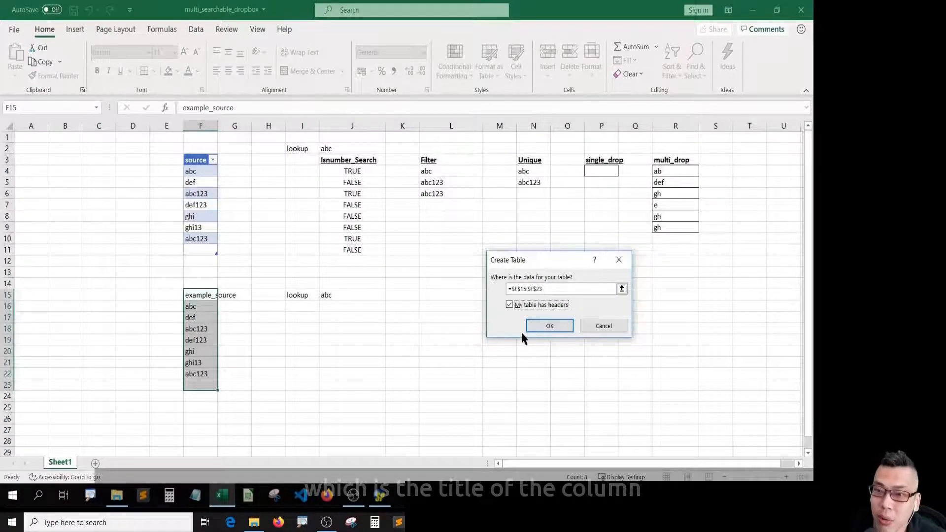
pyautogui.click(547, 325)
pyautogui.press('End')
pyautogui.press('Right')
pyautogui.press('End')
pyautogui.press('Left')
pyautogui.press('Down')
pyautogui.press('End')
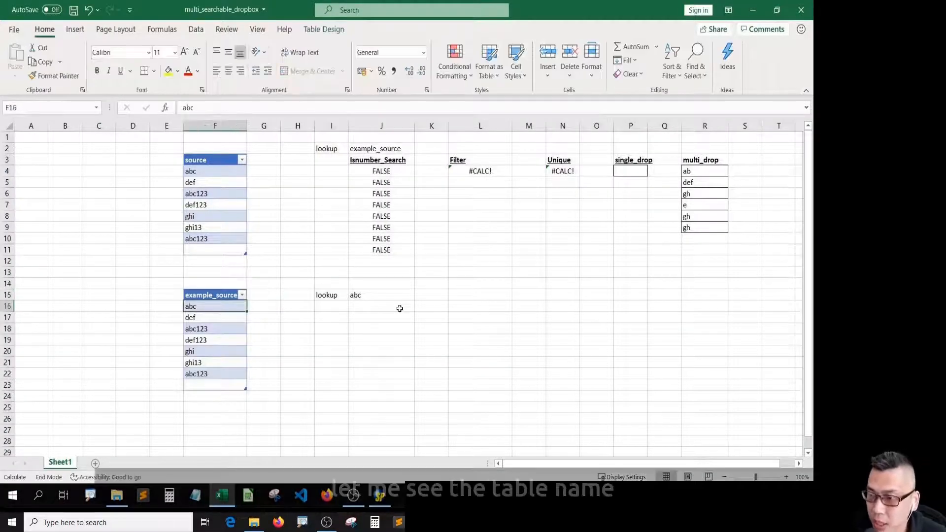
pyautogui.hotkey('shift', 'Down')
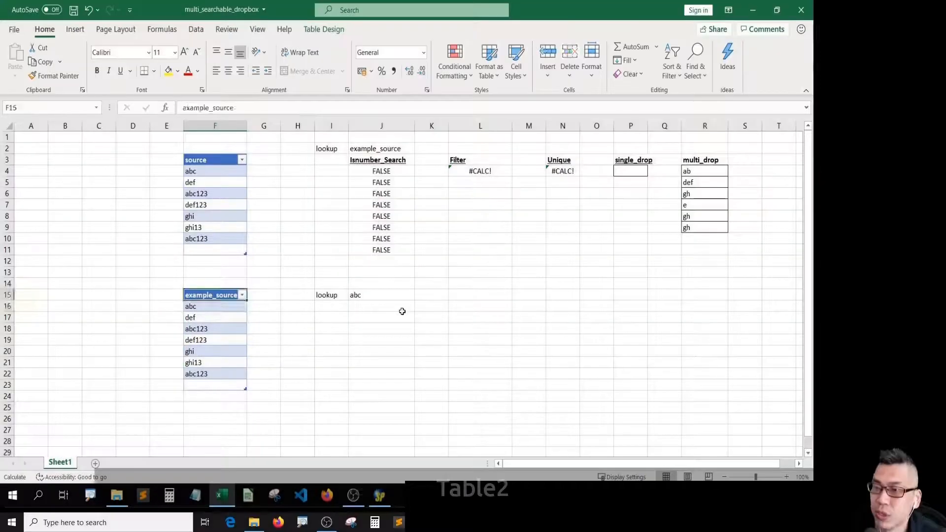
# Enter the heading "seach" in cell J16, below the lookup text
pyautogui.press('Right')
pyautogui.press('Right')
pyautogui.press('Right')
pyautogui.press('Right')
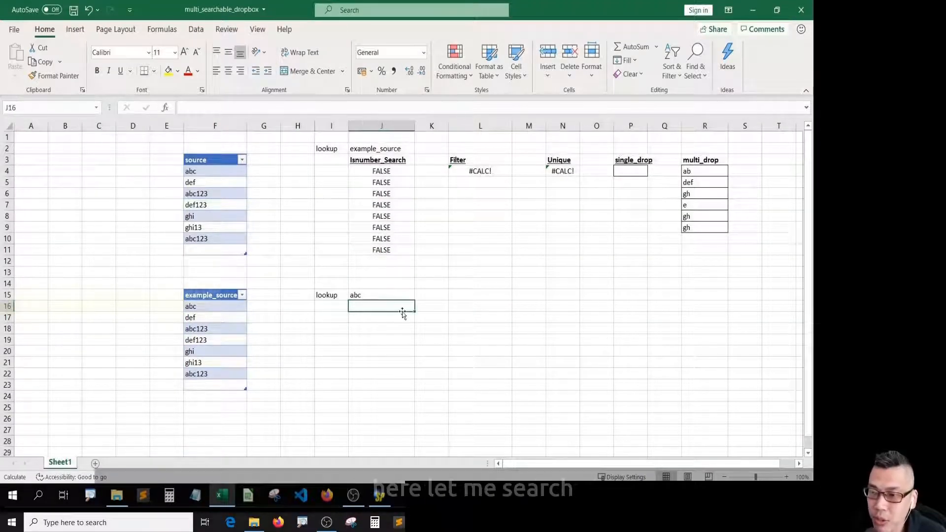
pyautogui.press('Left')
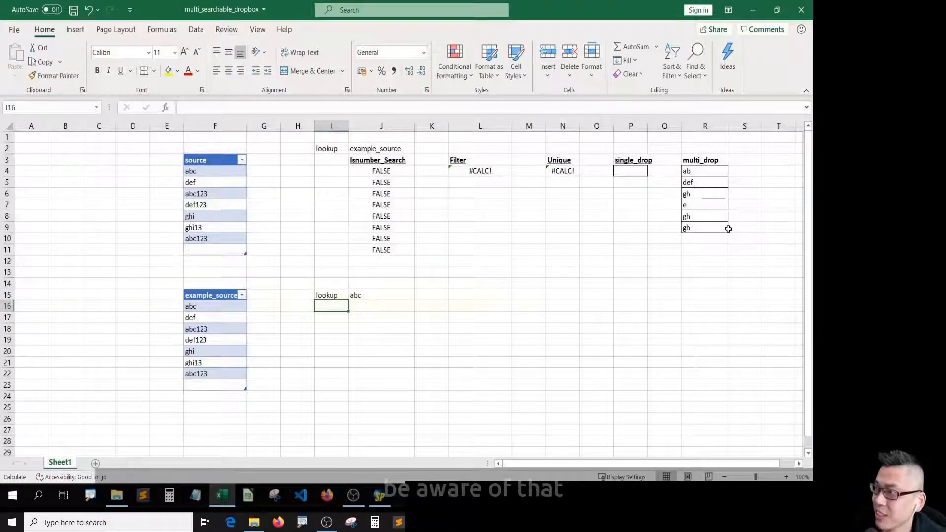
pyautogui.press('Right')
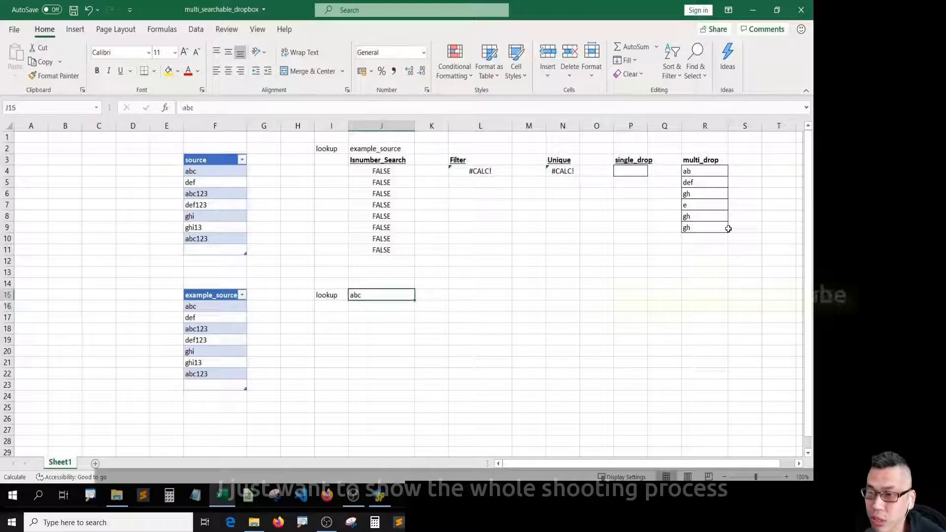
pyautogui.press('Left')
pyautogui.press('Right')
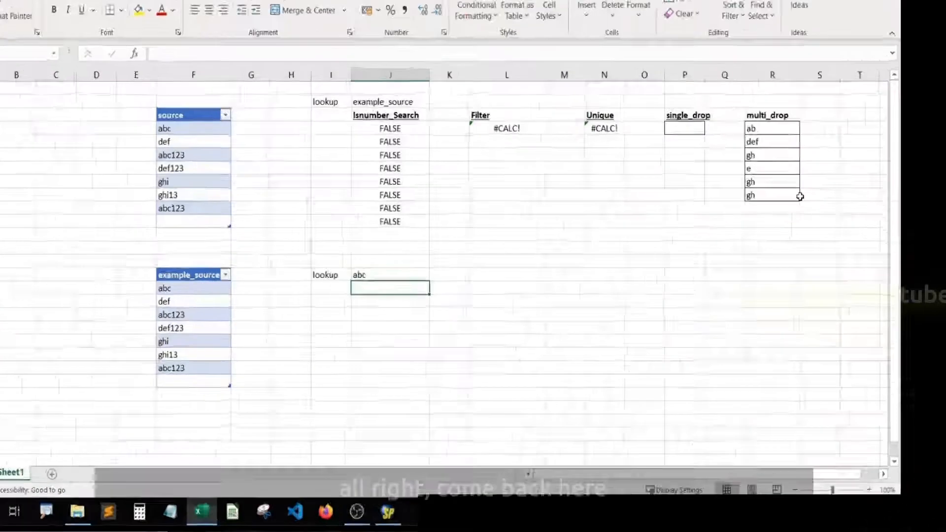
pyautogui.write('n')
pyautogui.press('BackSpace')
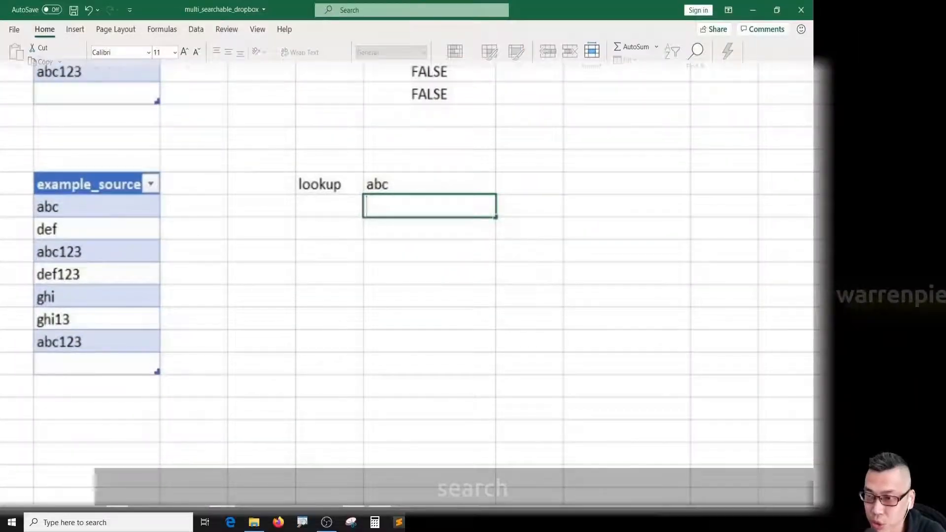
pyautogui.write('seach')
pyautogui.press('Return')
pyautogui.press('Return')
pyautogui.click(428, 228)
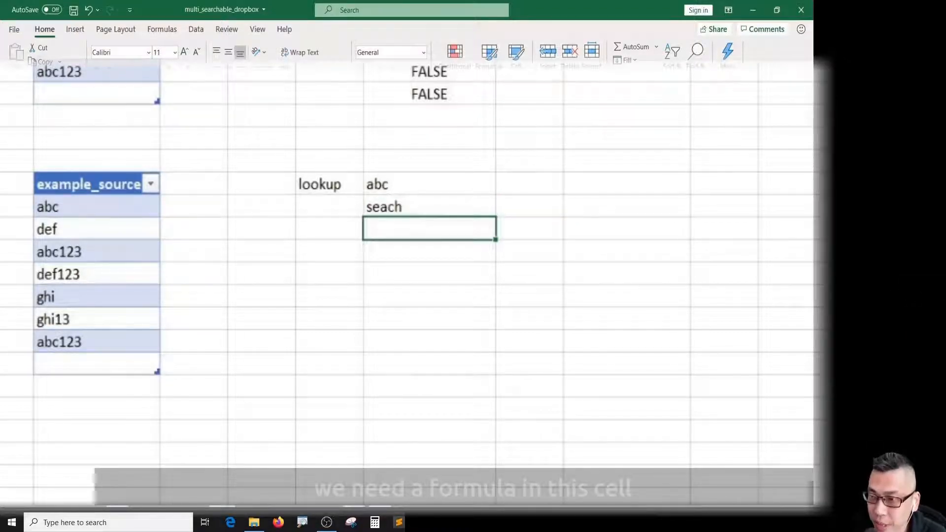
pyautogui.write('=search')
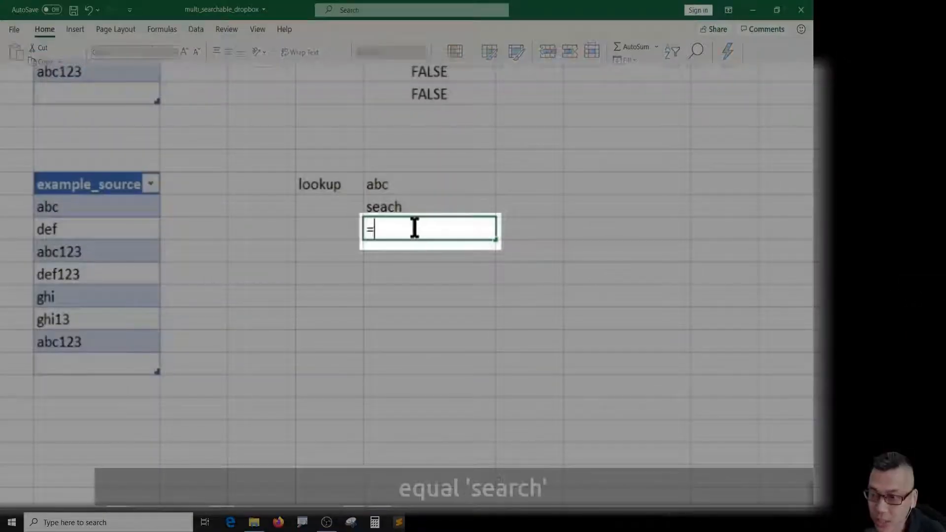
pyautogui.write('(')
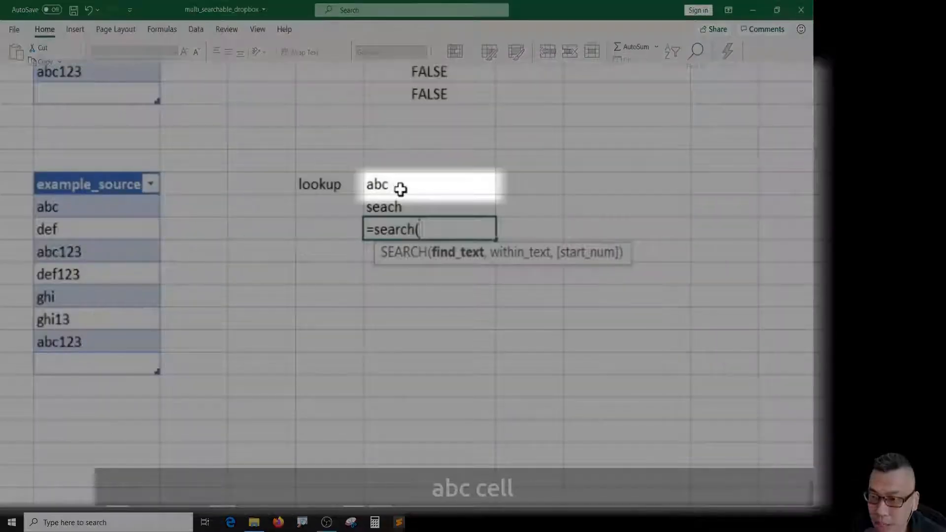
pyautogui.click(401, 184)
pyautogui.press('Escape')
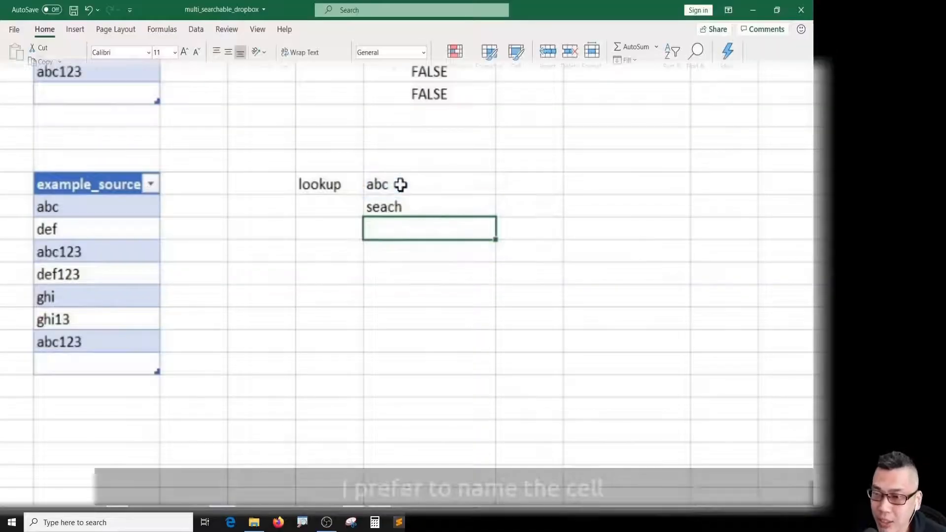
# Rename the label in cell I15 as "newlookup" by adding "new" before the existing text
pyautogui.click(401, 184)
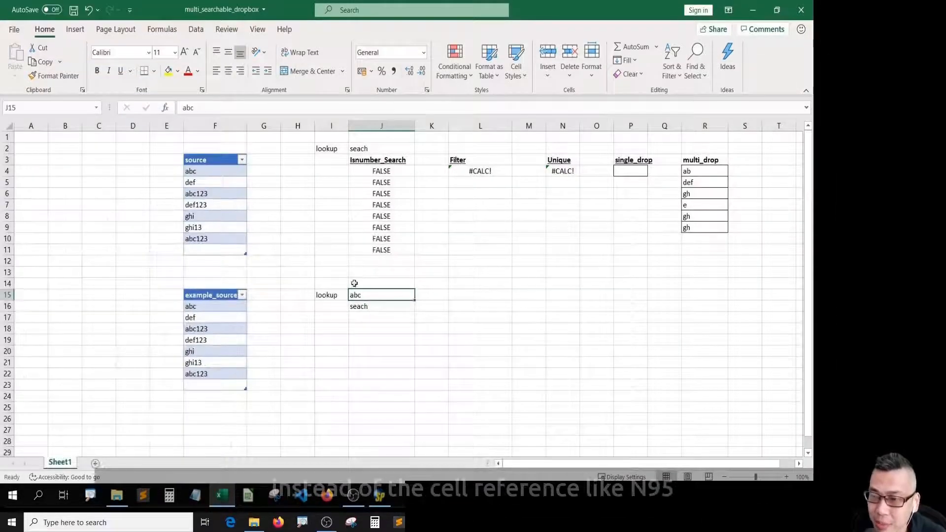
pyautogui.press('Left')
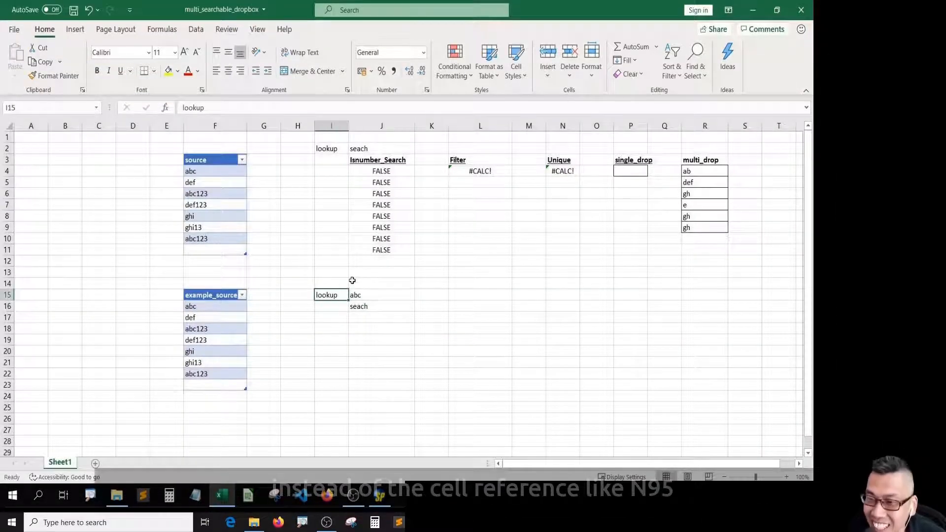
pyautogui.click(217, 108)
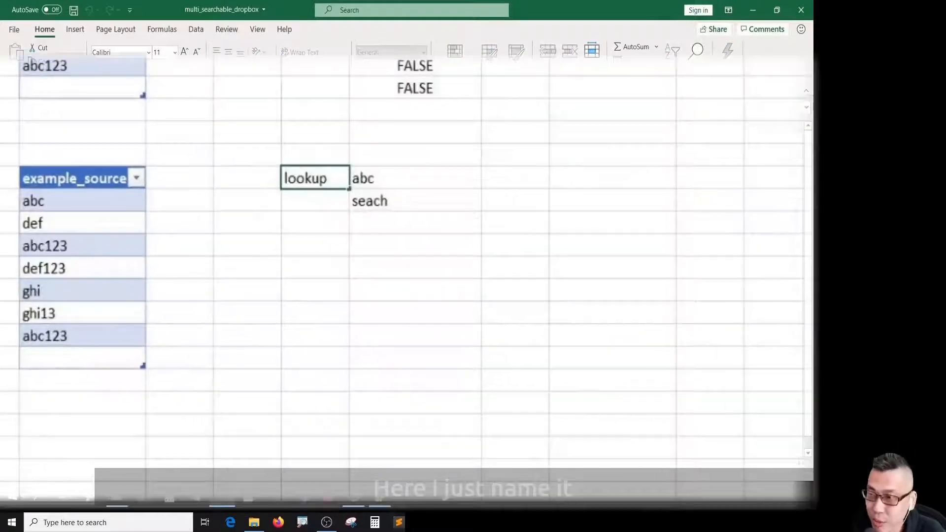
pyautogui.press('Home')
pyautogui.write('new')
pyautogui.press('Return')
# Create a name for the lookup cell J15 from the left column of the selection I15:J15
pyautogui.click(415, 178)
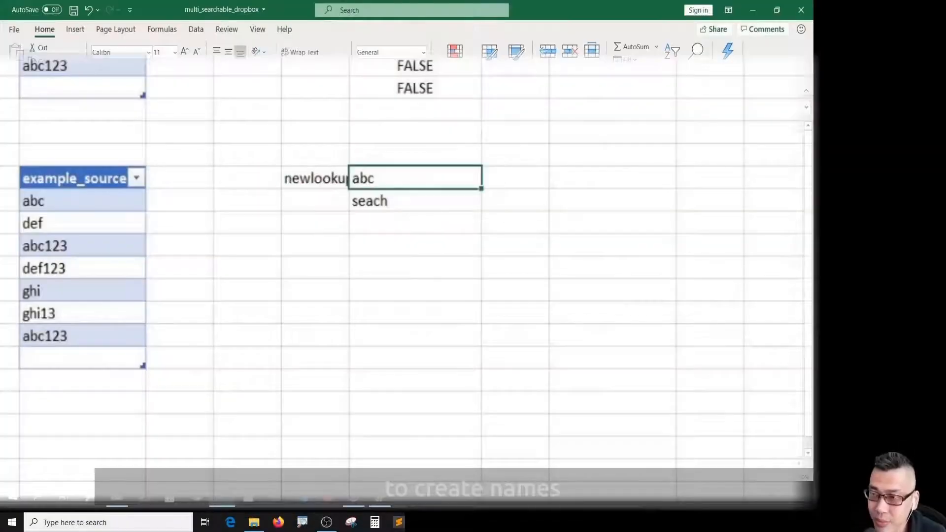
pyautogui.hotkey('shift', 'Left')
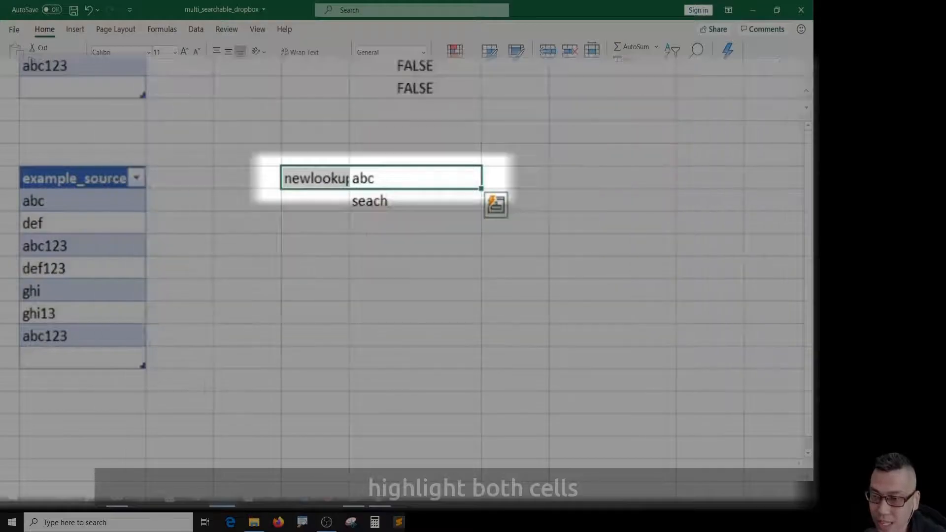
pyautogui.hotkey('shift', 'Right')
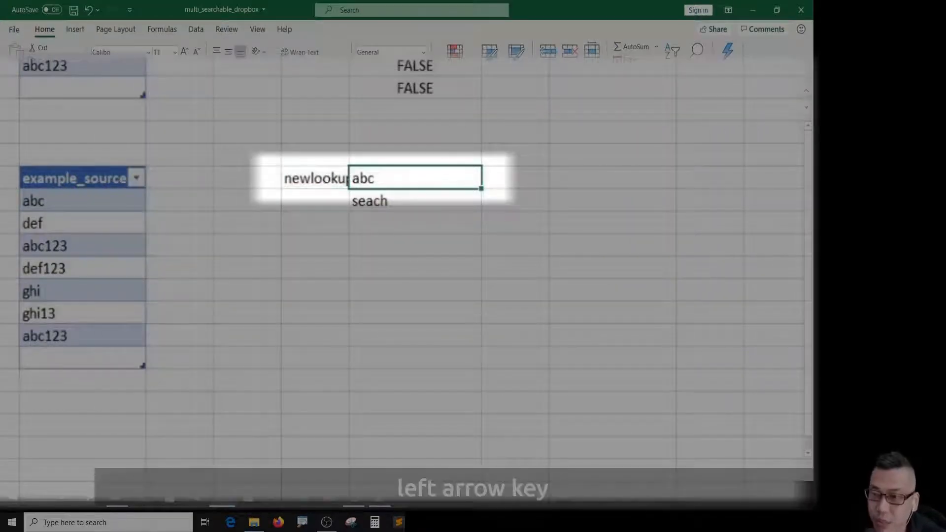
pyautogui.hotkey('shift', 'Left')
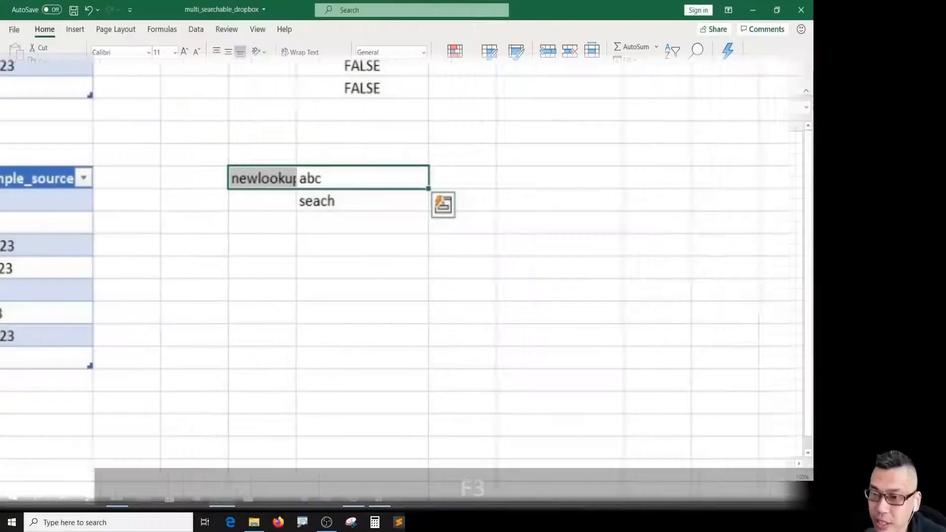
pyautogui.hotkey('ctrl', 'shift', 'F3')
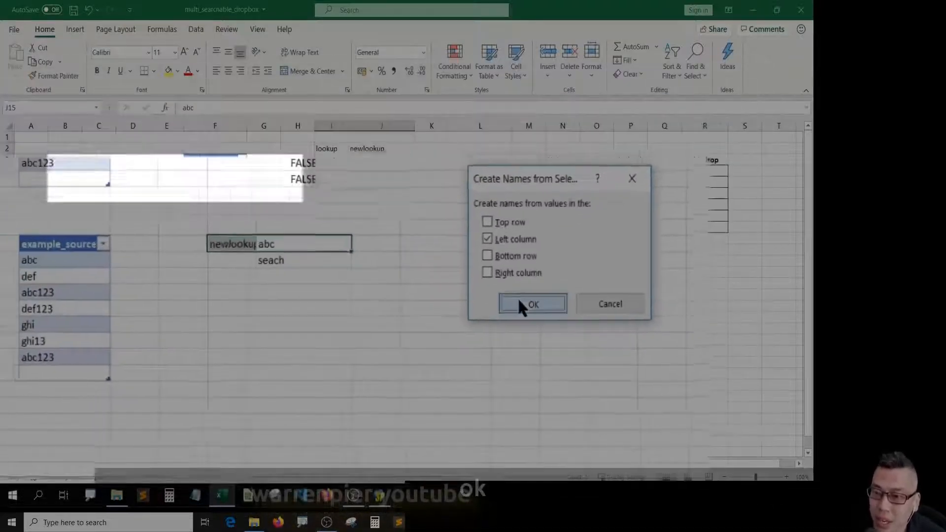
pyautogui.click(522, 261)
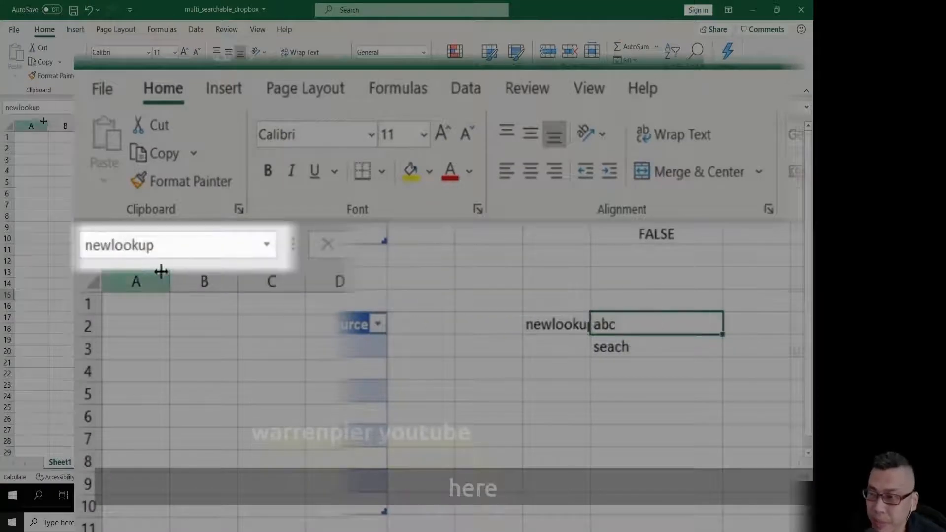
# Start a SEARCH formula in cell J17 with the named cell newlookup as the text to find
pyautogui.press('Return')
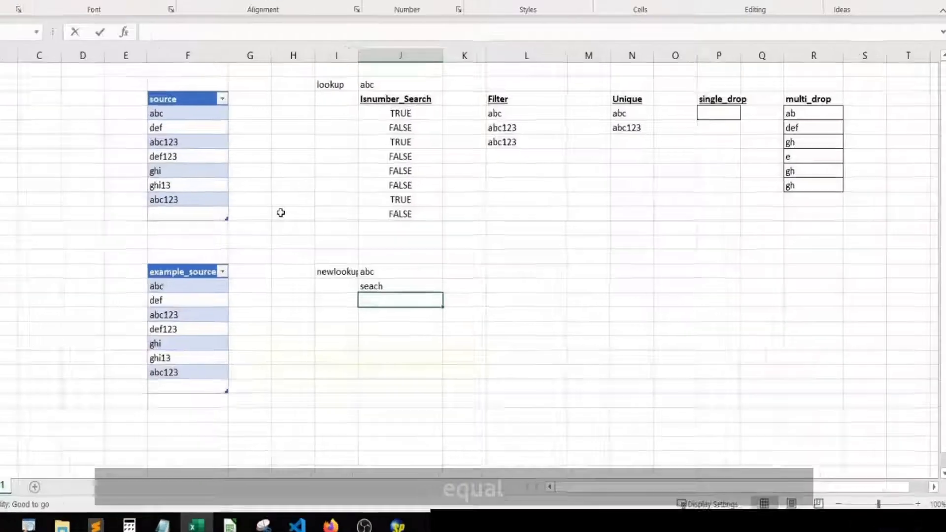
pyautogui.write('=se')
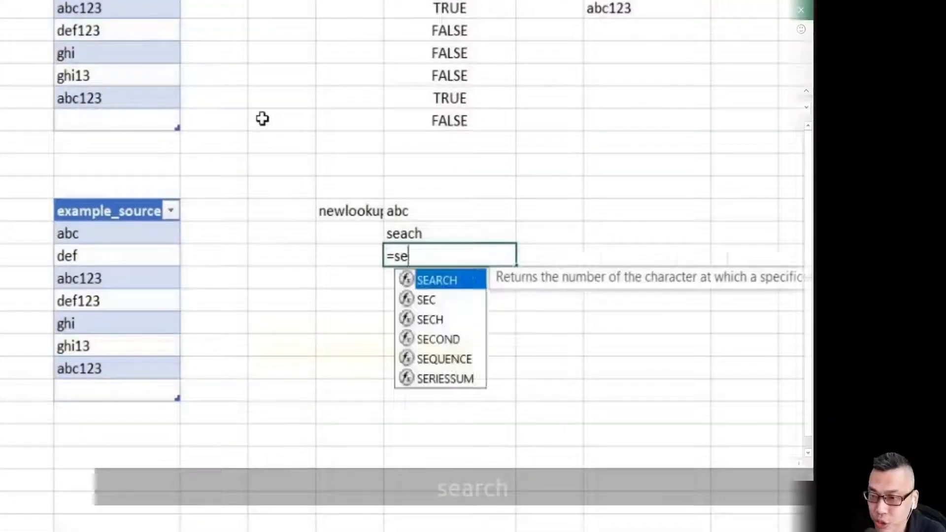
pyautogui.write('arch(')
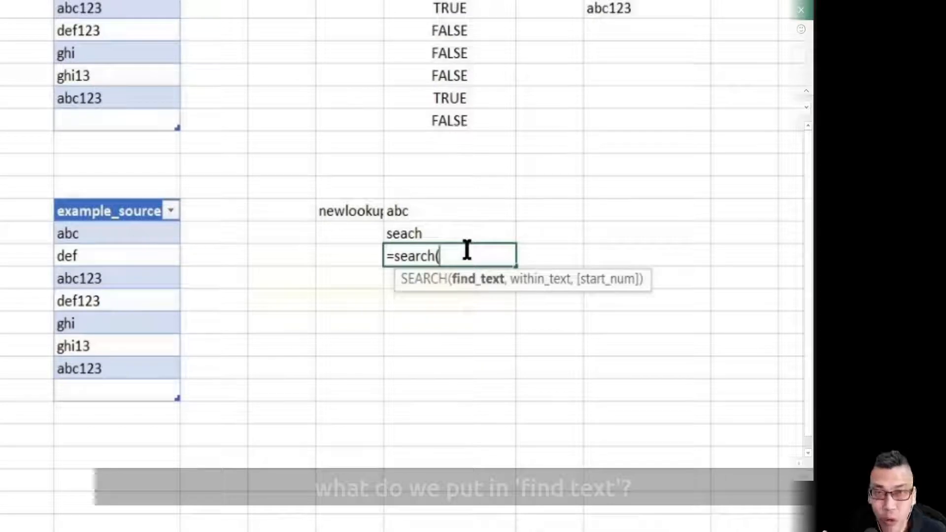
pyautogui.press('Up')
pyautogui.press('Up')
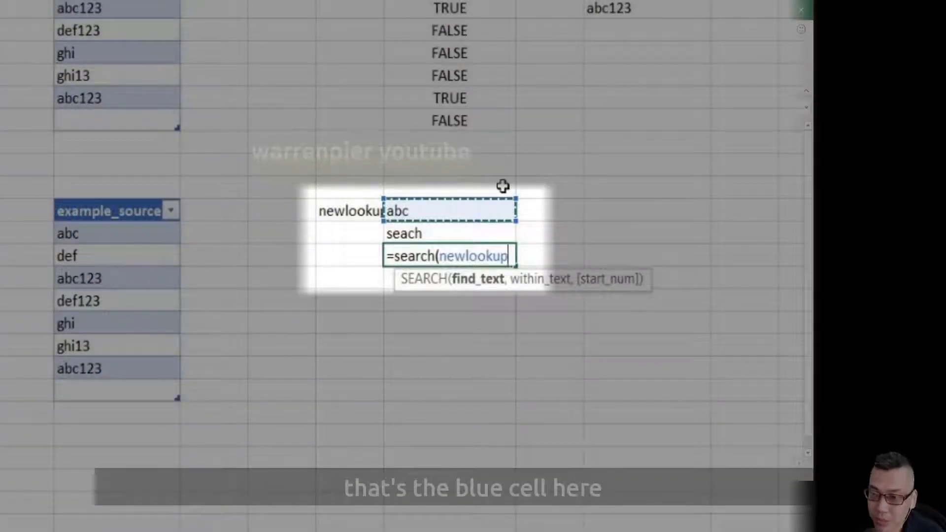
pyautogui.write(',')
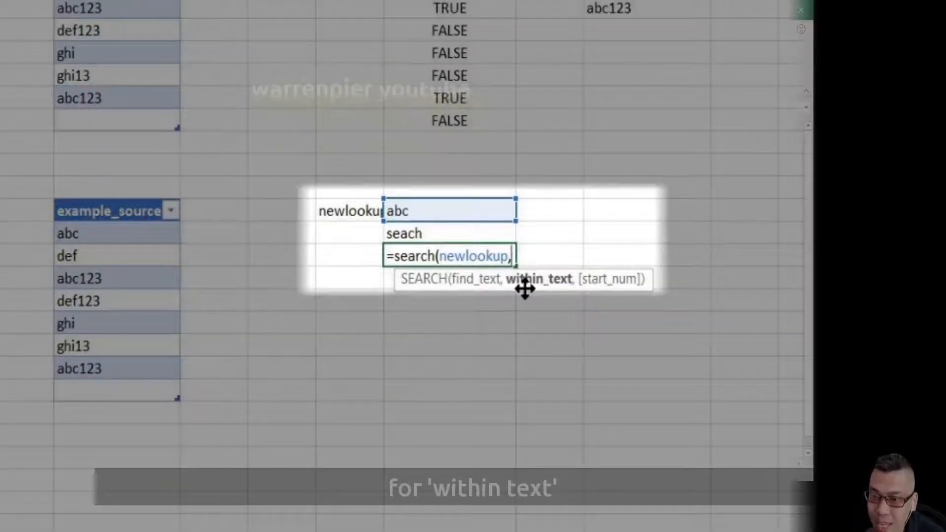
# Complete the SEARCH formula with Table2[example_source], including the empty last row, as the text to search within and no start number
pyautogui.click(245, 166)
pyautogui.press('Right')
pyautogui.press('Down')
pyautogui.press('Down')
pyautogui.press('Down')
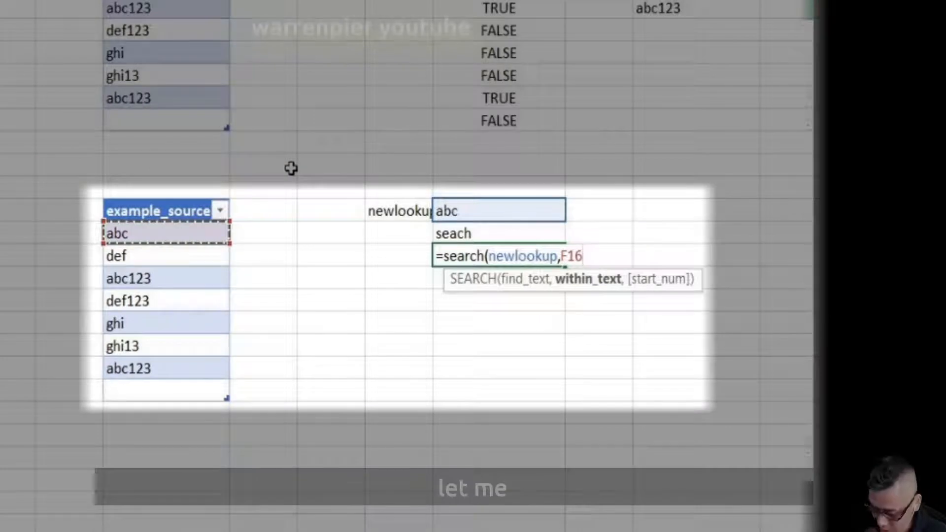
pyautogui.press('End')
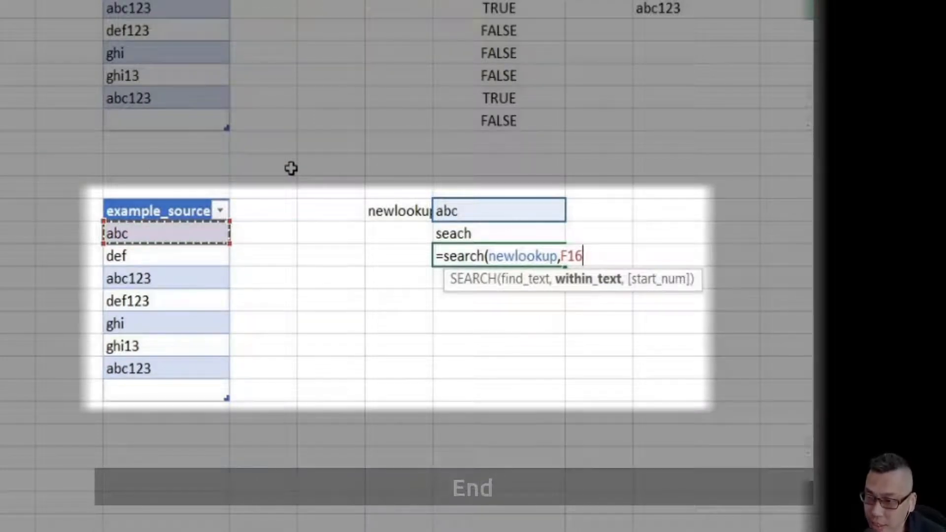
pyautogui.hotkey('shift', 'Down')
pyautogui.hotkey('shift', 'Down')
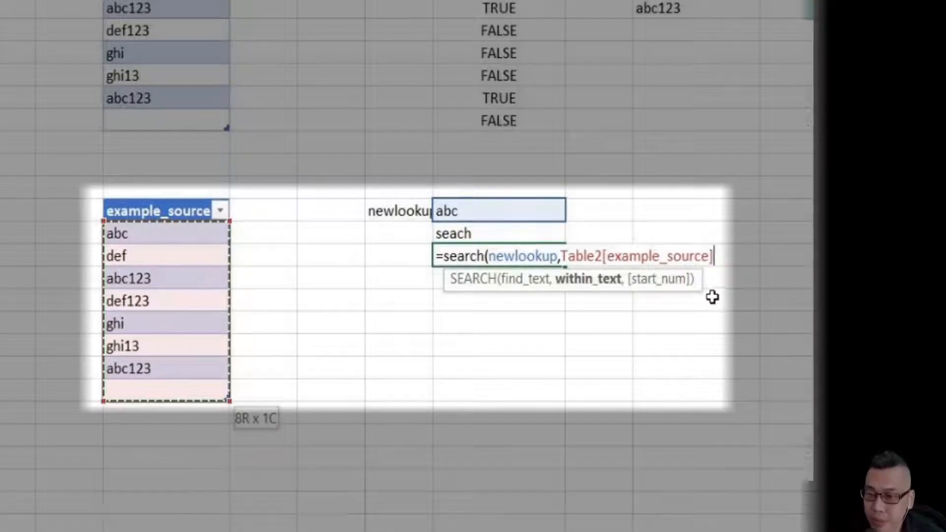
pyautogui.write(',')
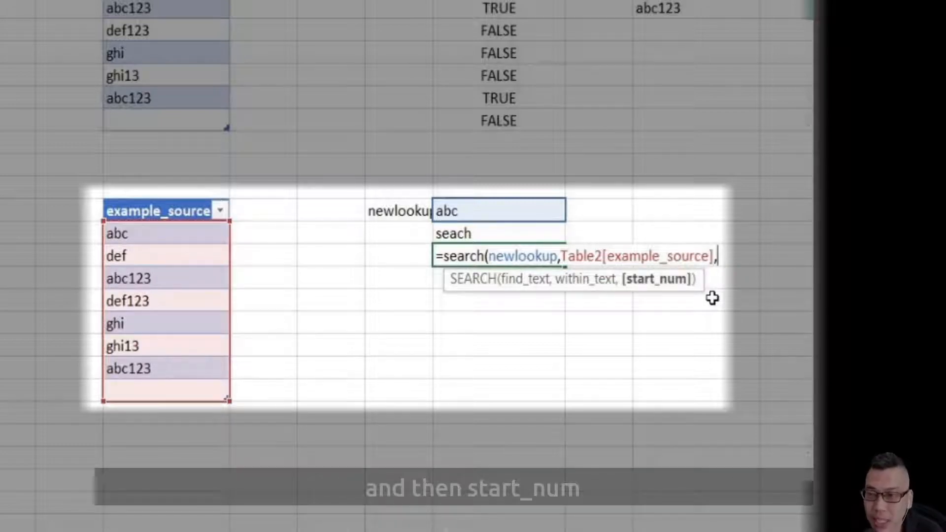
pyautogui.press('BackSpace')
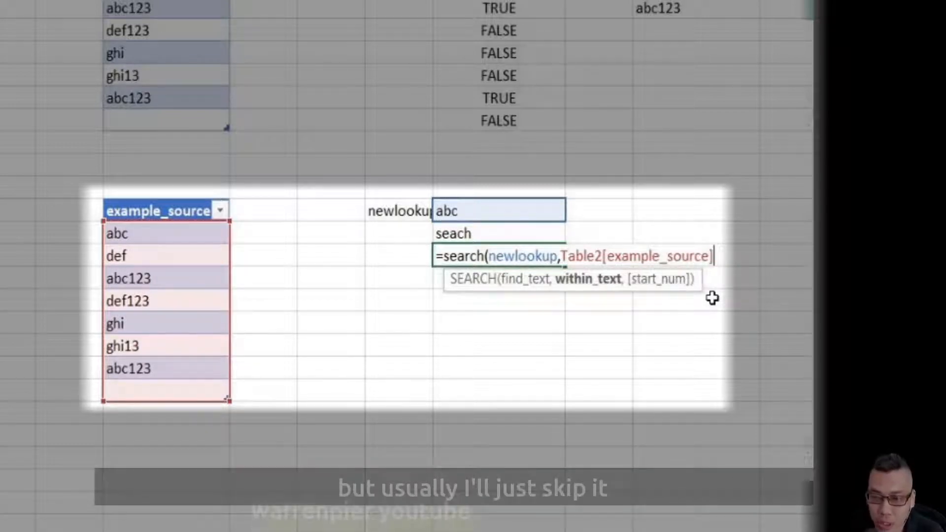
pyautogui.write(')')
pyautogui.press('Return')
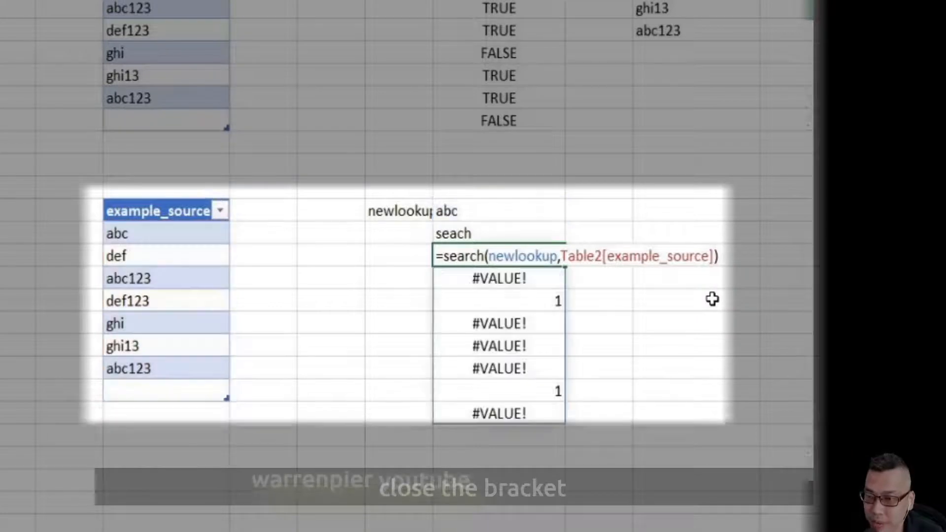
# Examine the search results below J16 against the source entries, the formula in J17 and the newlookup cell
pyautogui.press('Up')
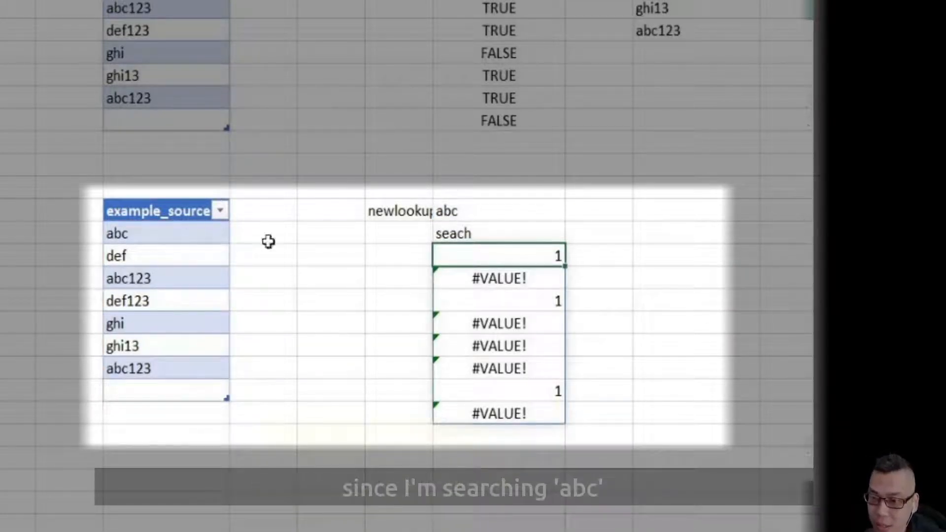
pyautogui.press('Up')
pyautogui.press('Up')
pyautogui.press('Down')
pyautogui.press('Down')
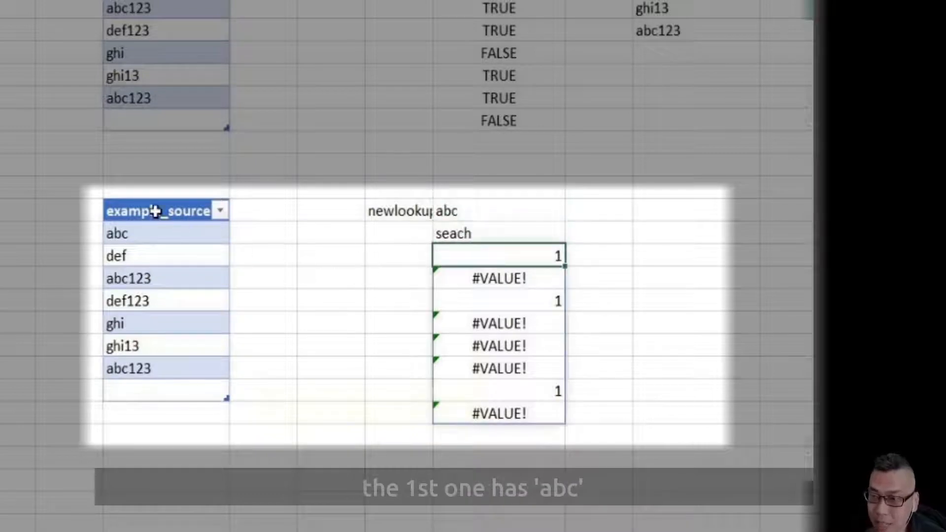
pyautogui.press('Down')
pyautogui.press('Down')
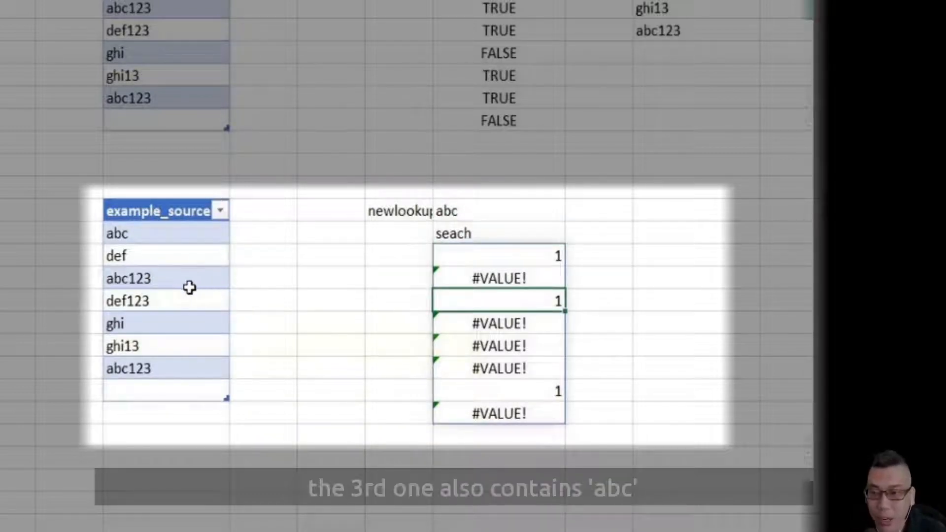
pyautogui.press('Down')
pyautogui.press('Down')
pyautogui.press('Down')
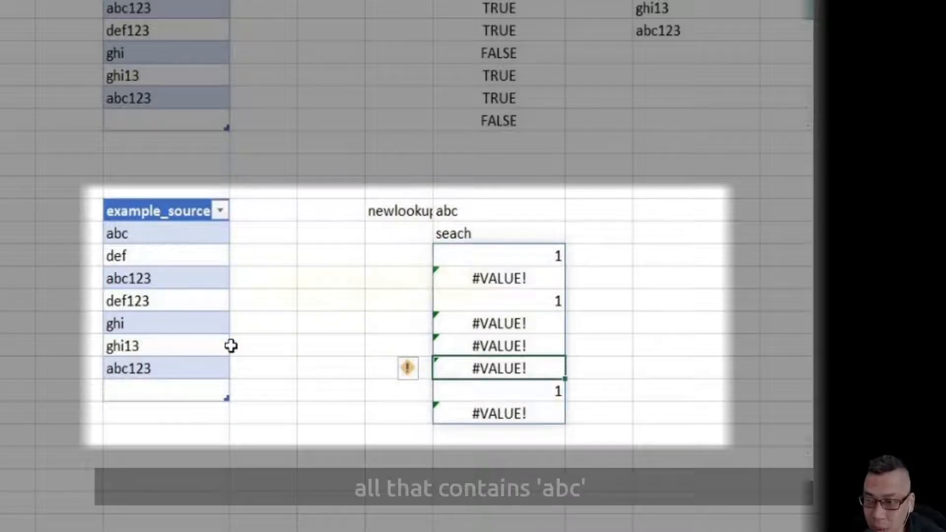
pyautogui.press('Down')
pyautogui.hotkey('ctrl', 'Up')
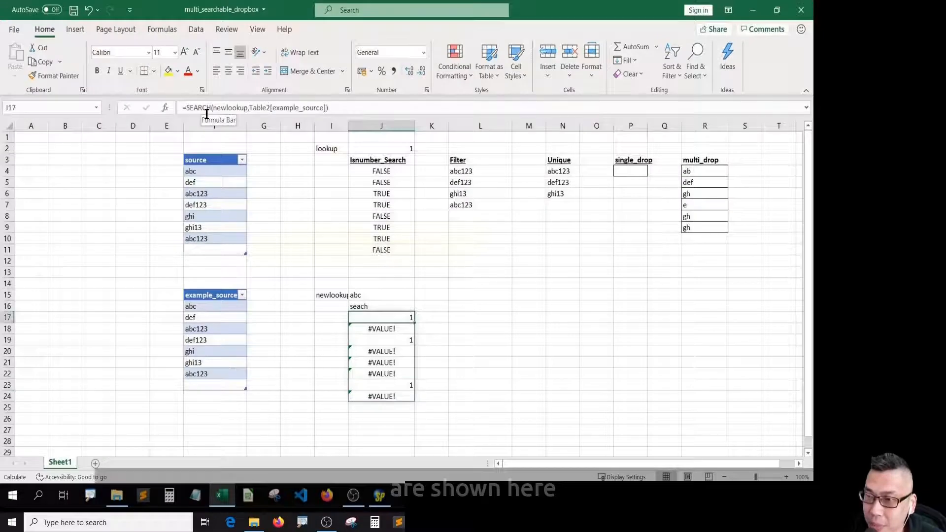
pyautogui.click(201, 108)
pyautogui.press('Escape')
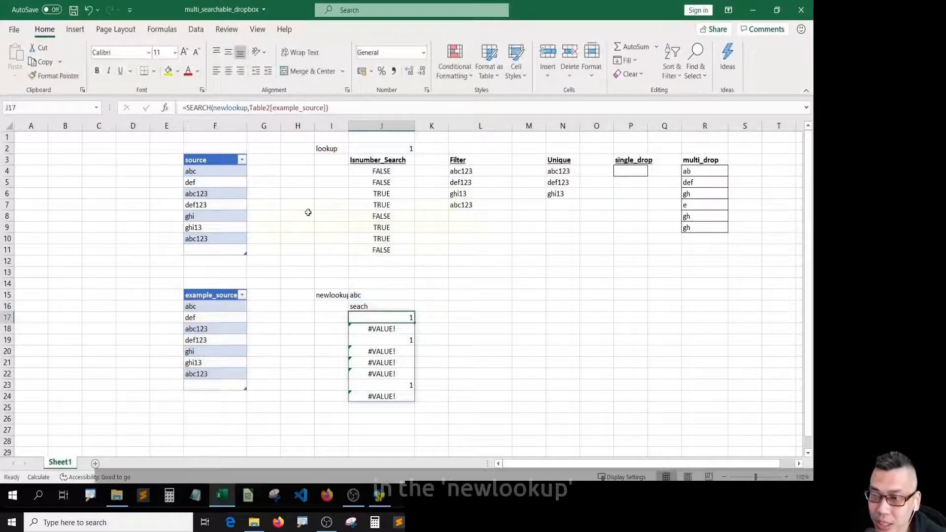
pyautogui.click(393, 296)
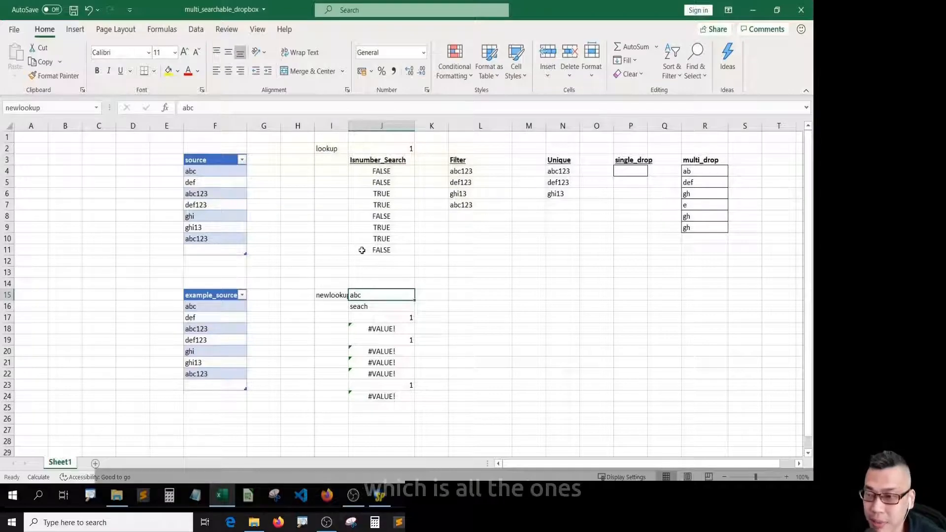
# Wrap the formula in J17 in ISNUMBER so it reads =ISNUMBER(SEARCH(newlookup,Table2[example_source]))
pyautogui.click(381, 317)
pyautogui.click(185, 107)
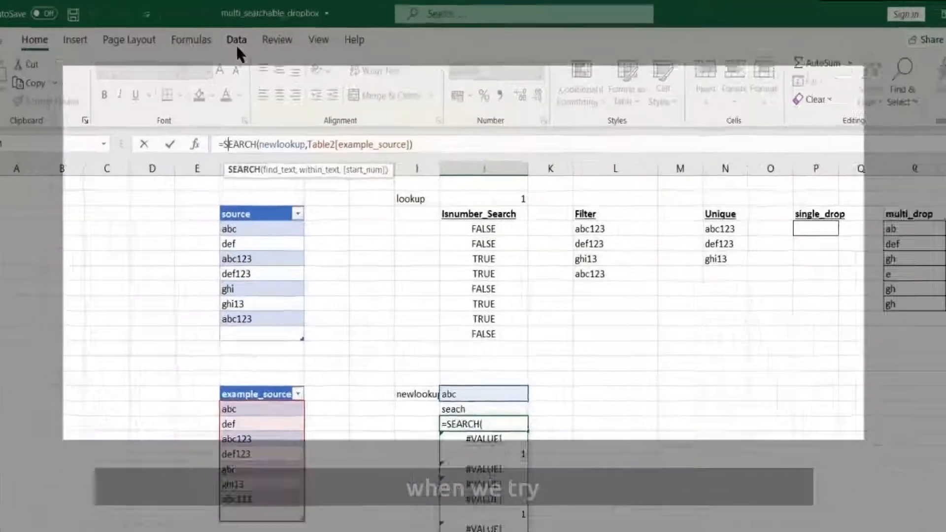
pyautogui.write('isnum')
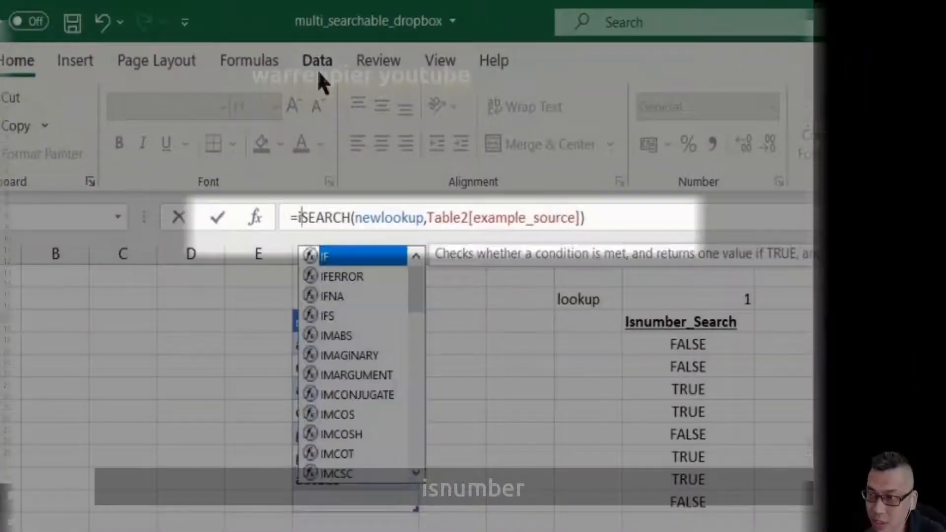
pyautogui.write('ber(')
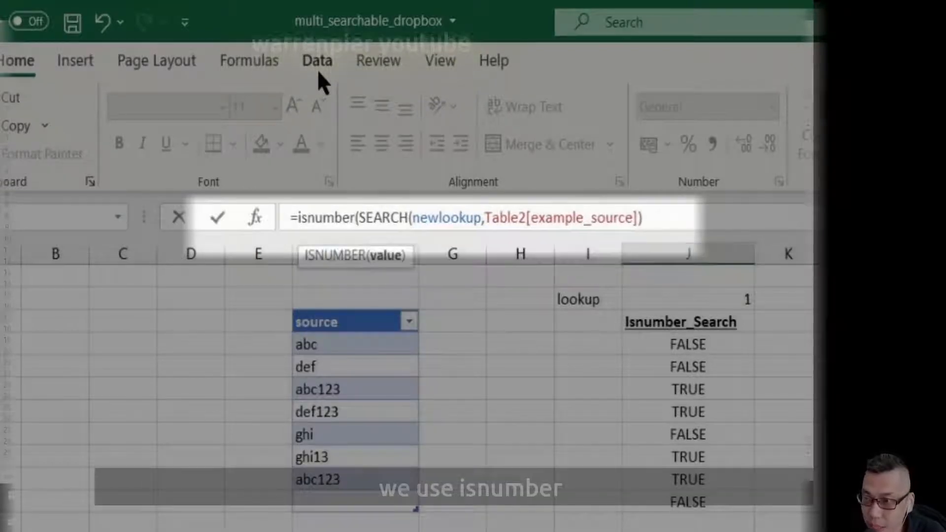
pyautogui.press('End')
pyautogui.write(')')
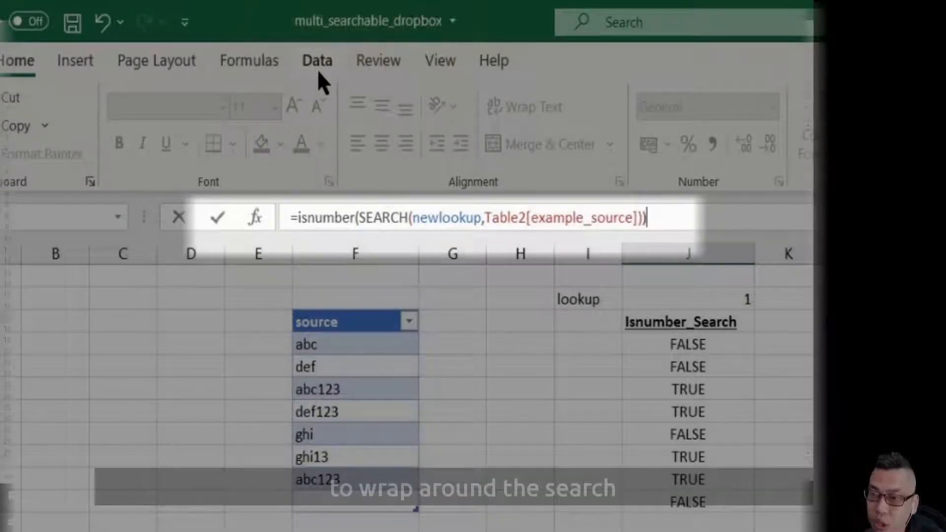
pyautogui.press('Return')
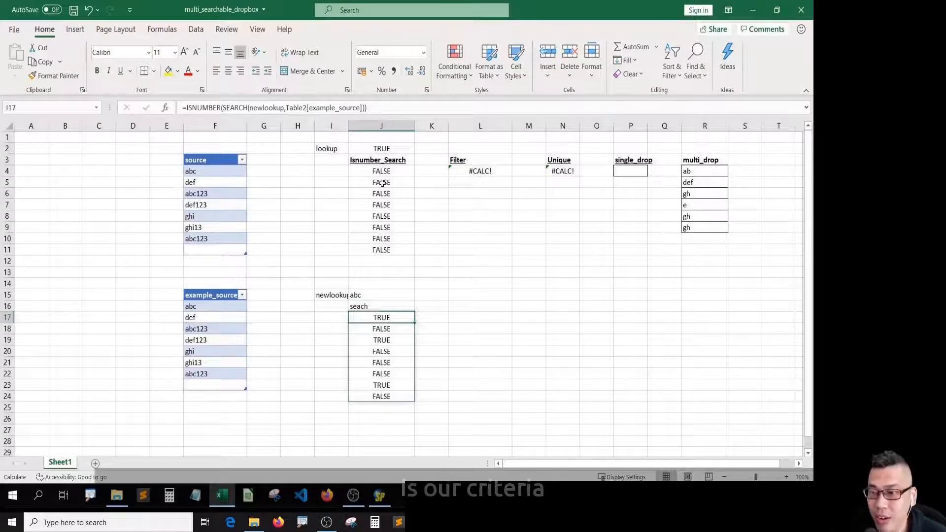
# Replace the heading in cell J16 with "criteria"
pyautogui.press('Up')
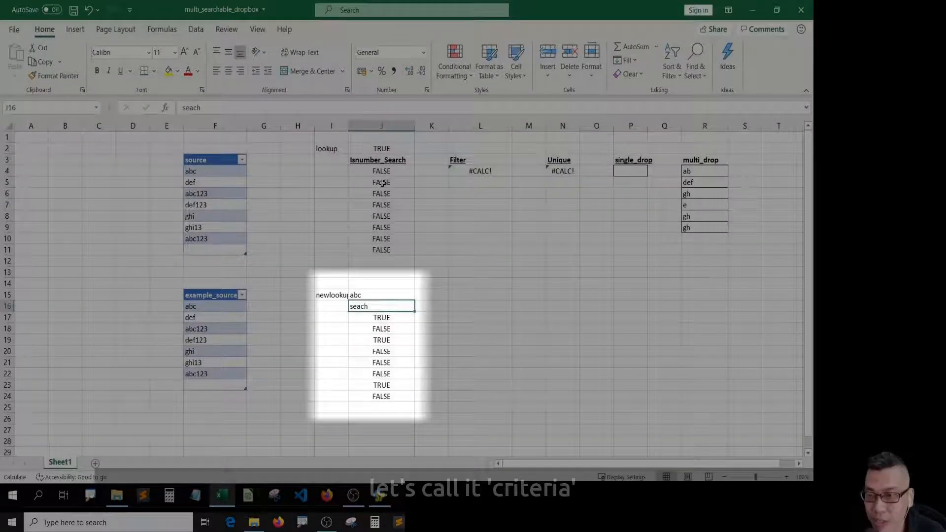
pyautogui.write('_')
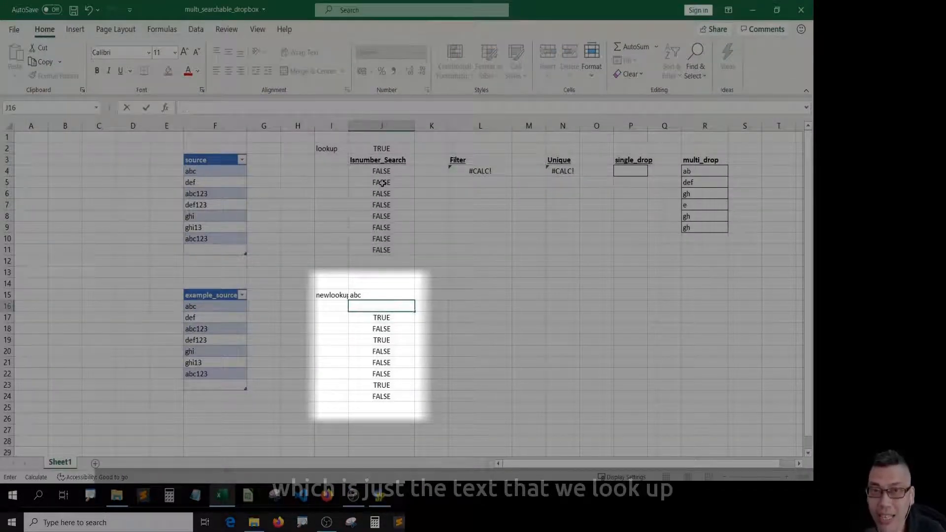
pyautogui.write('criteria')
pyautogui.hotkey('ctrl', 'Return')
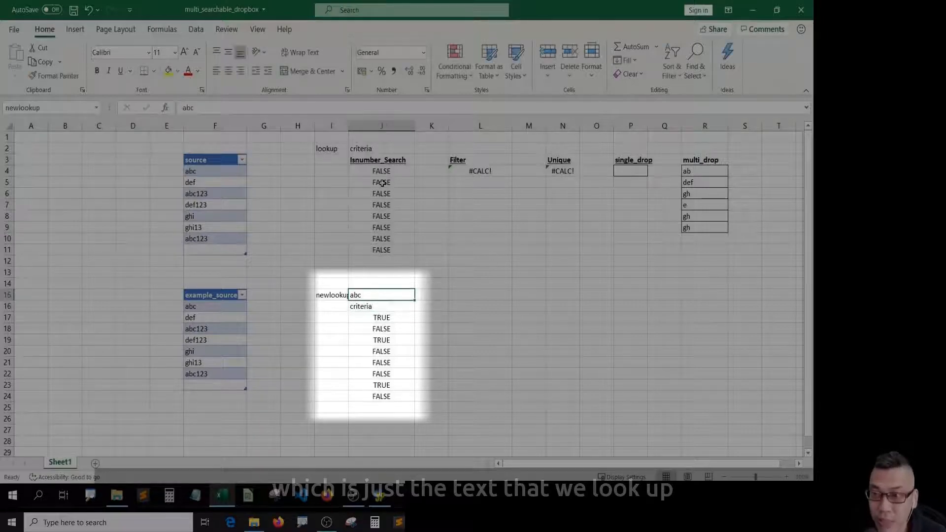
# Replace the heading in cell J16 with "criterion"
pyautogui.press('Right')
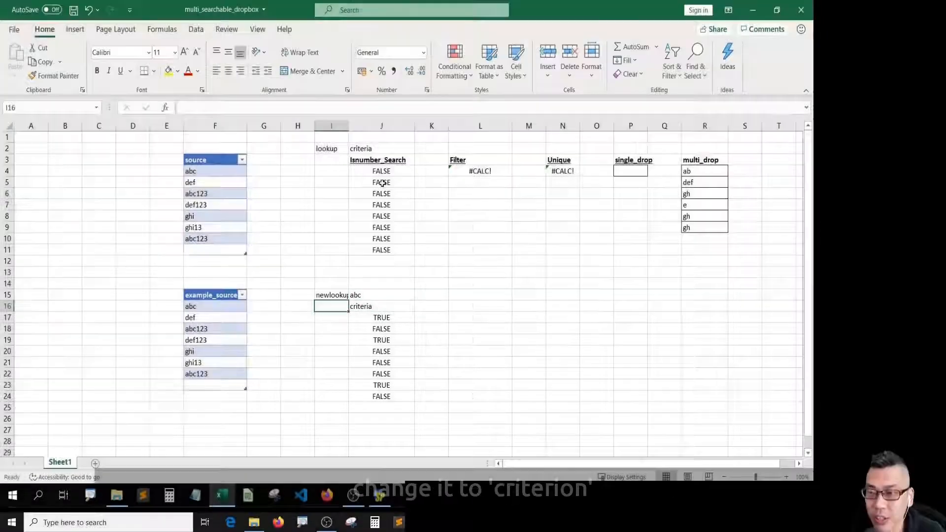
pyautogui.press('Left')
pyautogui.write('criterion')
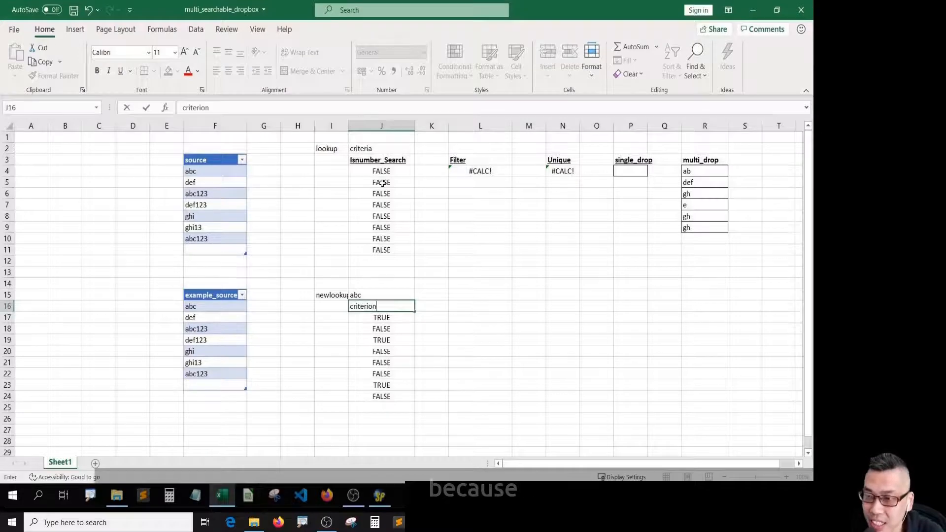
pyautogui.hotkey('ctrl', 'Return')
# Enter the heading "filter" in cell L16
pyautogui.press('Right')
pyautogui.press('Right')
pyautogui.write('f')
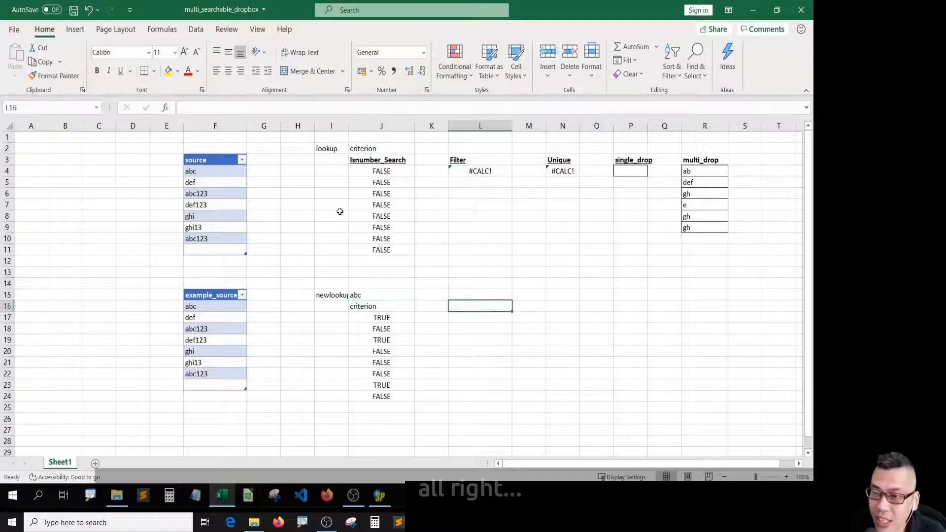
pyautogui.write('ilter')
pyautogui.press('Return')
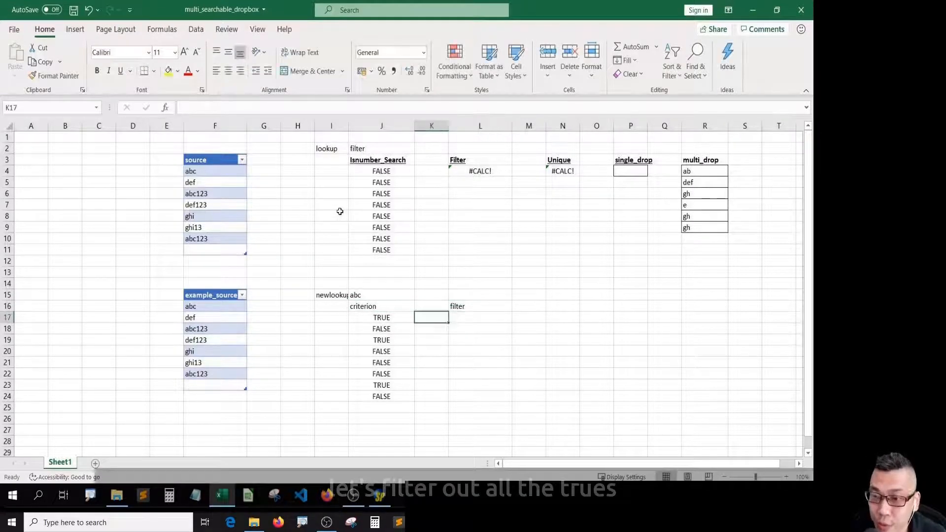
# Copy the formula text ISNUMBER(SEARCH(newlookup,Table2[example_source])) from J17 without its equals sign, leaving the cell unchanged
pyautogui.press('Left')
pyautogui.press('Left')
pyautogui.press('Right')
pyautogui.press('Right')
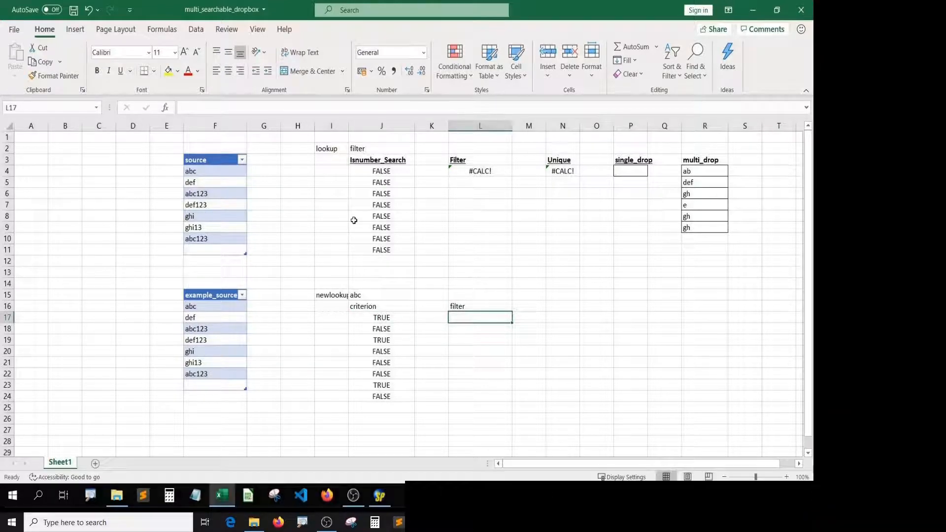
pyautogui.click(377, 315)
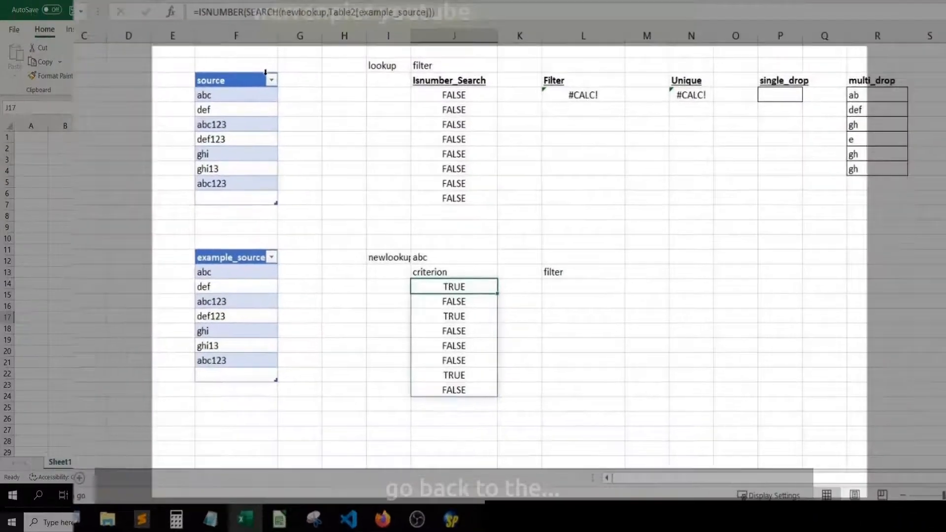
pyautogui.press('F2')
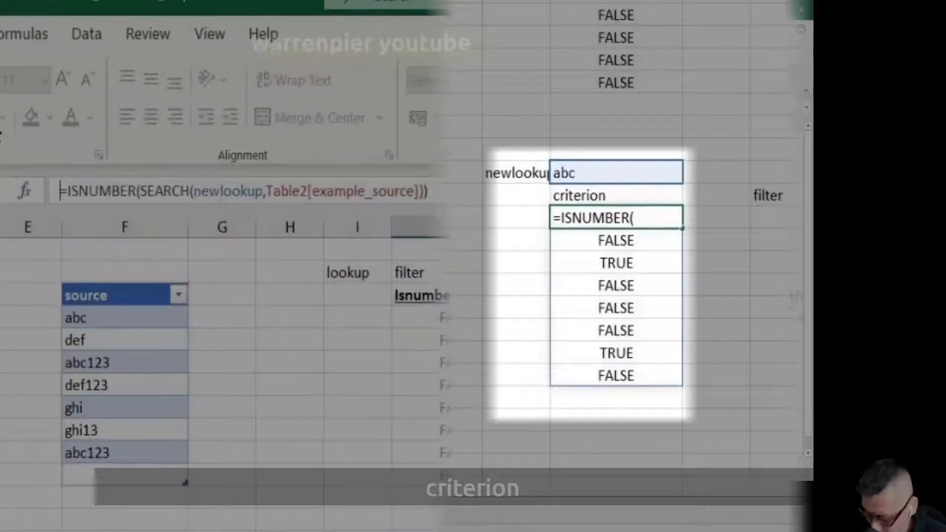
pyautogui.hotkey('shift', 'End')
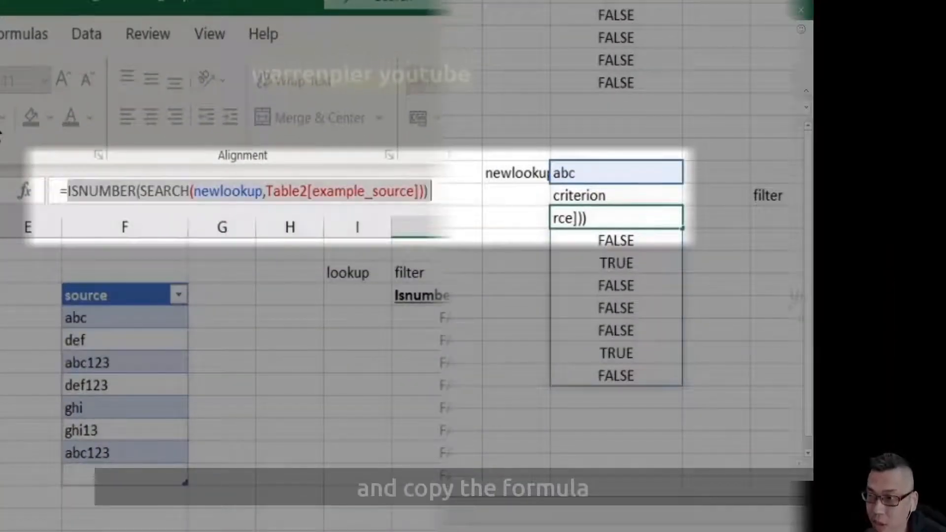
pyautogui.press('Home')
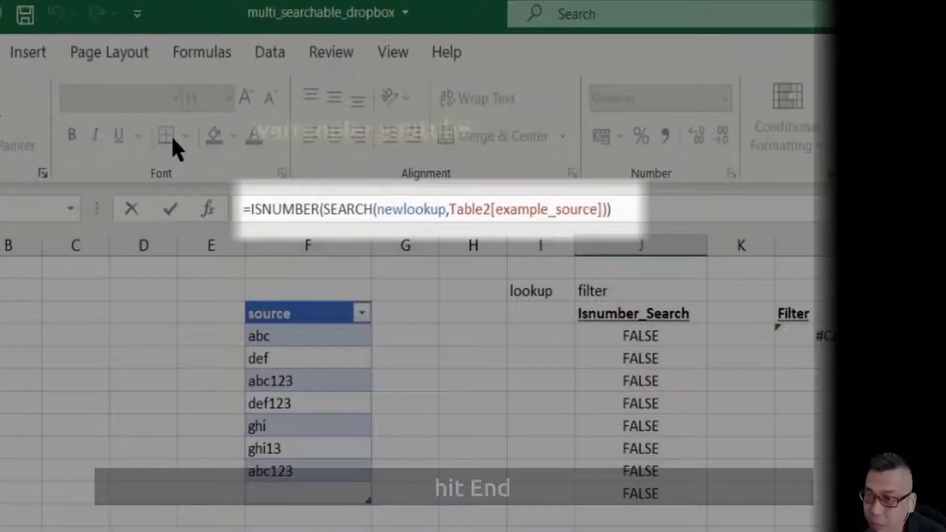
pyautogui.hotkey('shift', 'End')
pyautogui.hotkey('ctrl', 'c')
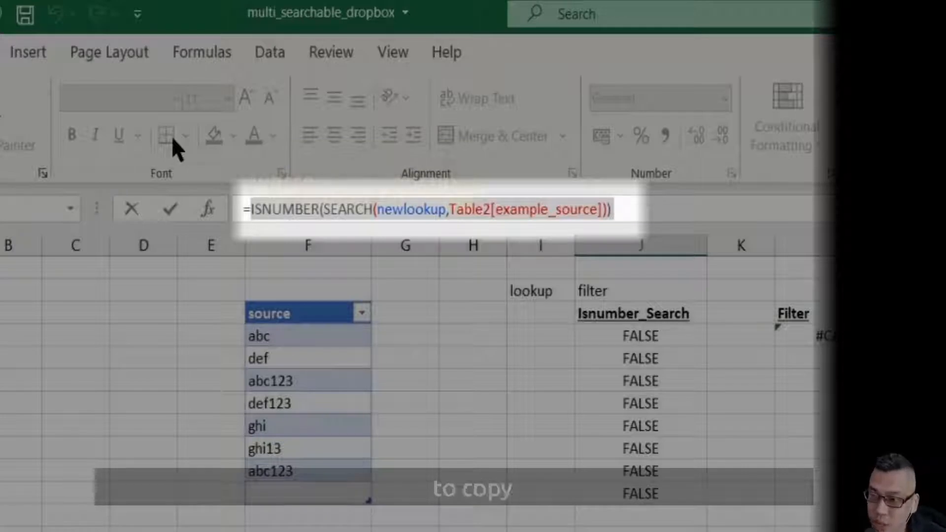
pyautogui.press('Escape')
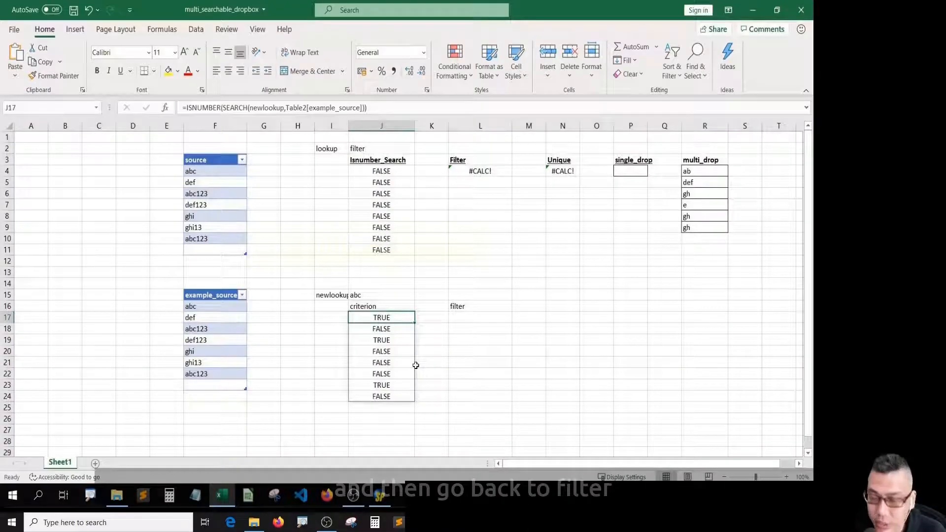
# Start a FILTER formula in L17 with the Table2[example_source] column as its array argument
pyautogui.click(478, 317)
pyautogui.write('=filt')
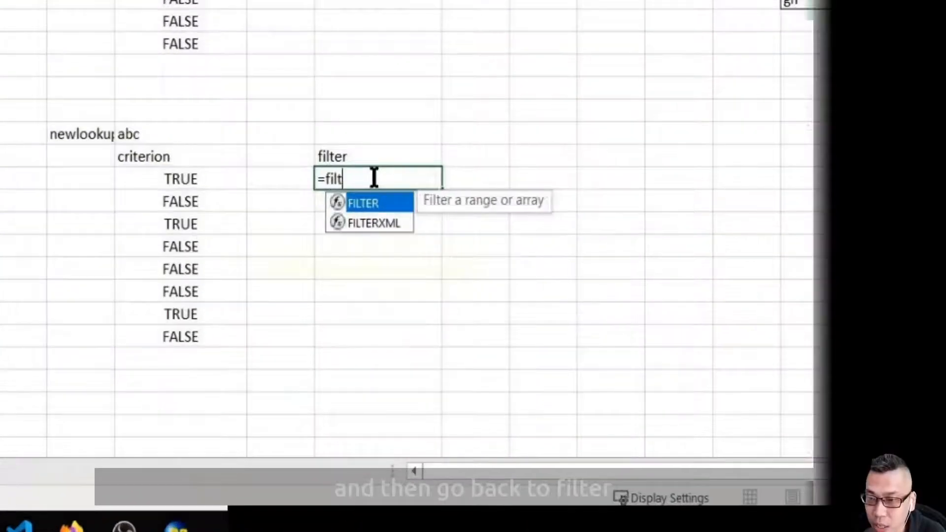
pyautogui.write('er(')
pyautogui.press('Left')
pyautogui.press('Left')
pyautogui.press('Left')
pyautogui.press('Left')
pyautogui.press('Left')
pyautogui.press('Left')
pyautogui.press('Up')
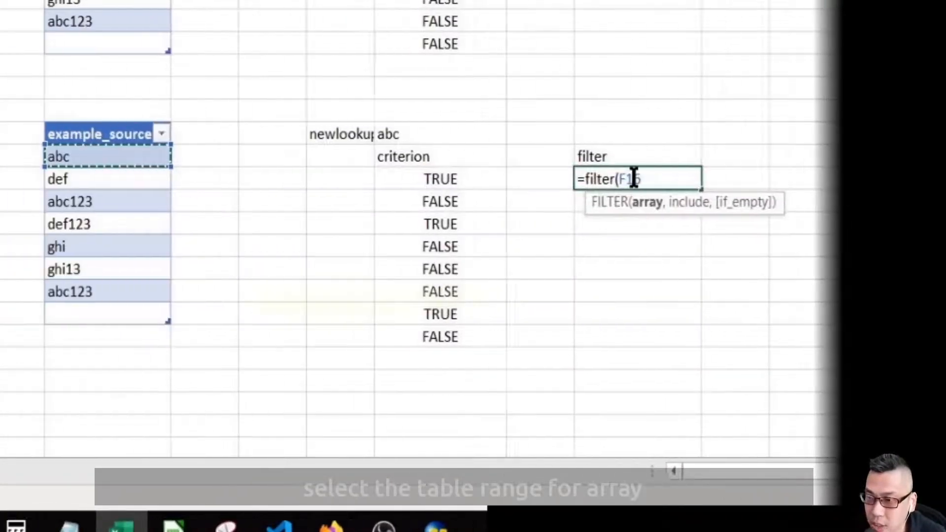
pyautogui.hotkey('ctrl', 'space')
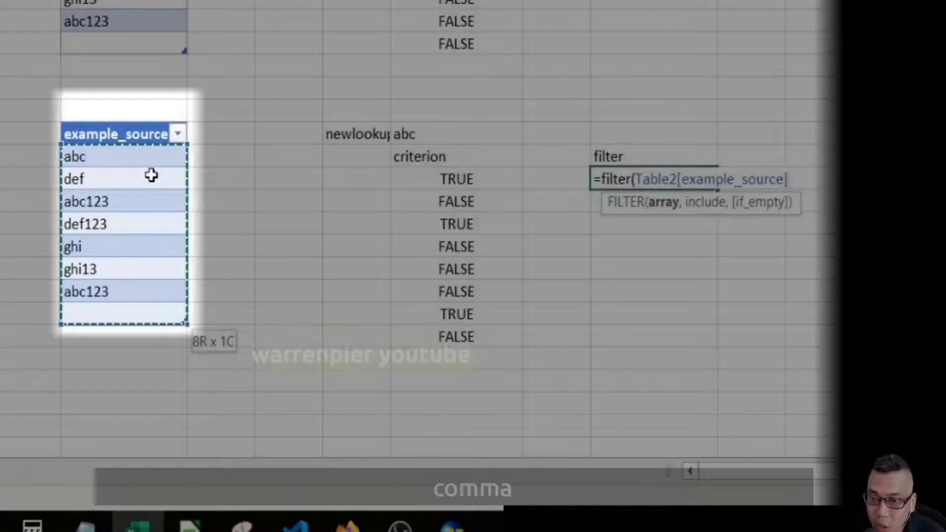
pyautogui.write(',')
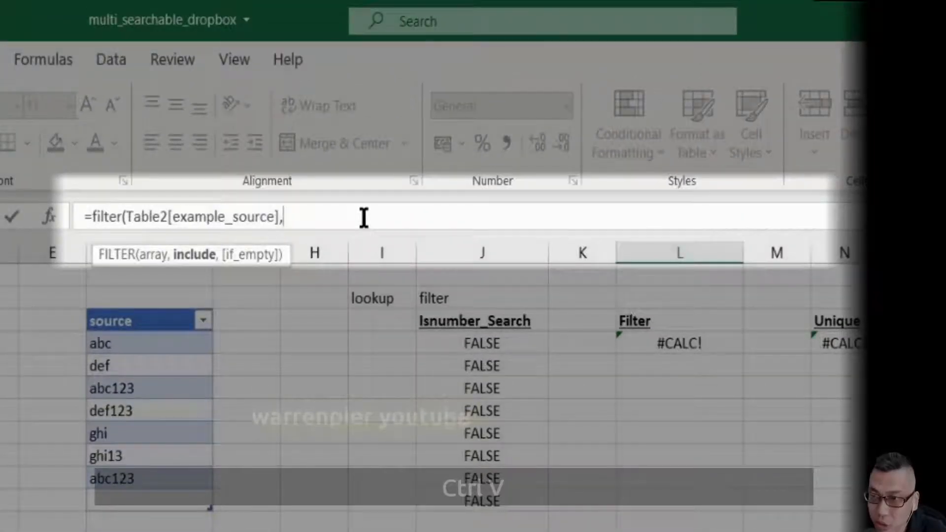
# Complete the FILTER formula with the copied ISNUMBER(SEARCH(newlookup,Table2[example_source])) as the include argument and no if_empty value
pyautogui.hotkey('ctrl', 'v')
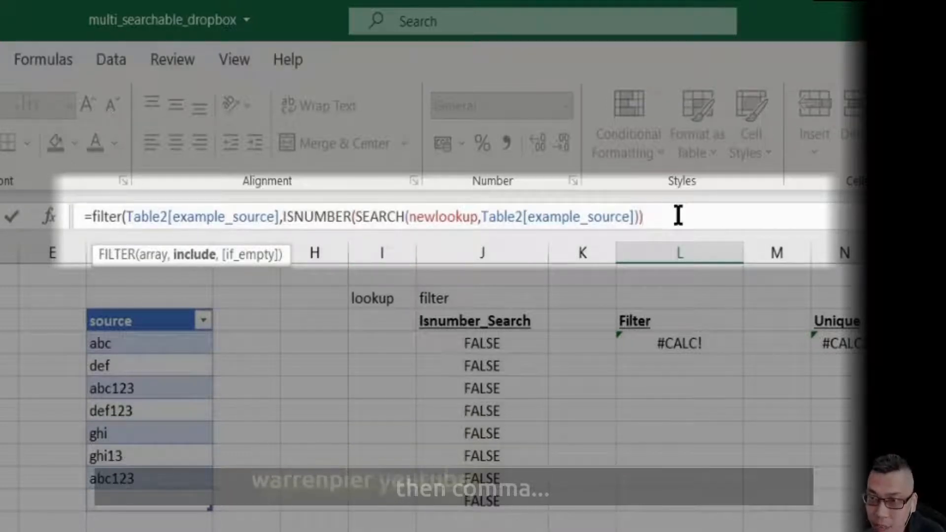
pyautogui.write(',')
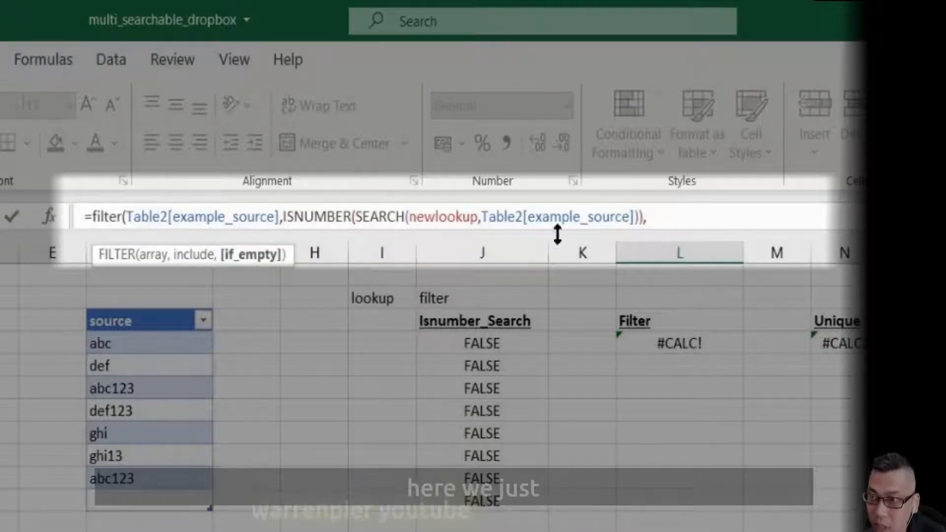
pyautogui.press('BackSpace')
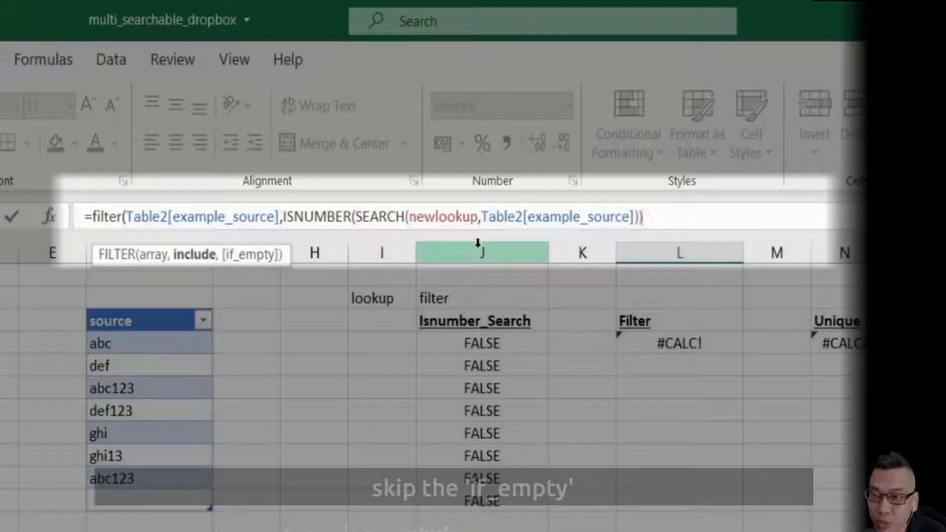
pyautogui.write(')')
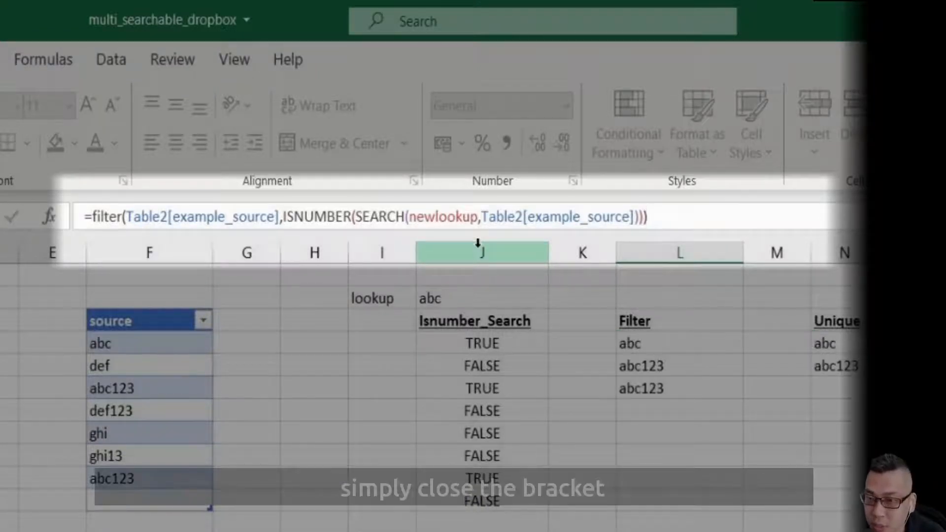
pyautogui.press('Return')
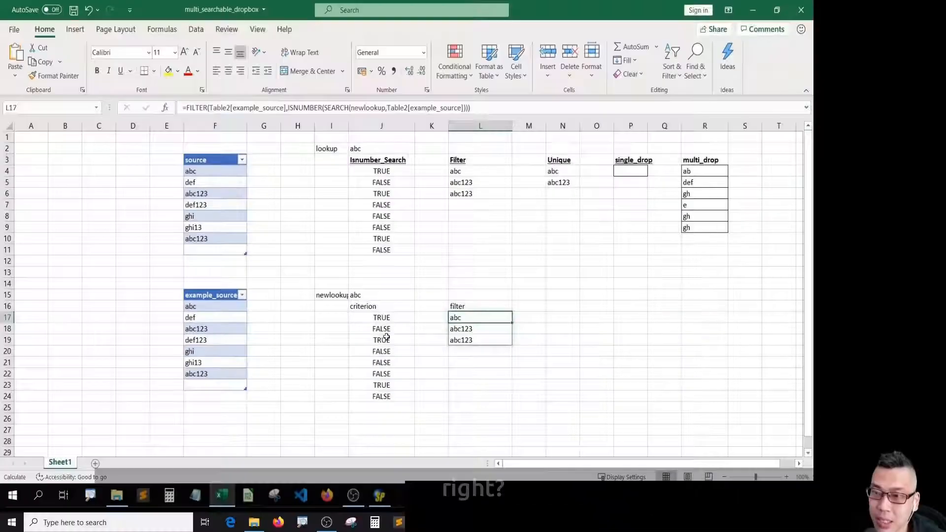
# Test the filter by setting the newlookup cell J15 to "def" and checking the entries returned from L17 down
pyautogui.press('Up')
pyautogui.press('Left')
pyautogui.press('Left')
pyautogui.press('Up')
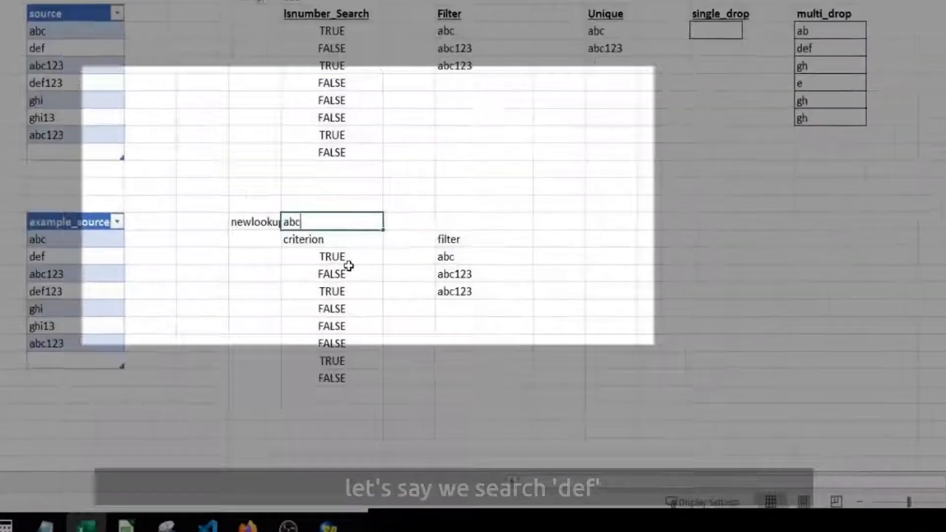
pyautogui.write('def')
pyautogui.press('Tab')
pyautogui.press('Left')
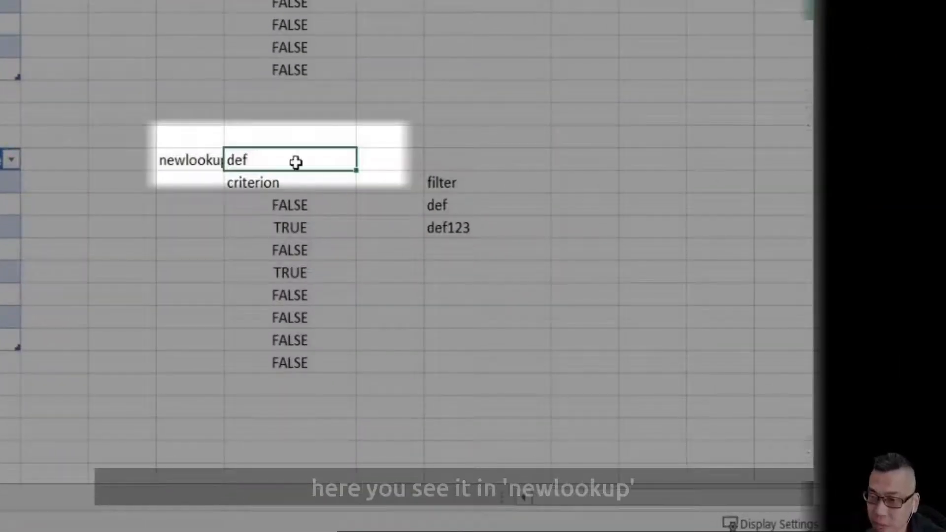
pyautogui.press('Down')
pyautogui.click(473, 210)
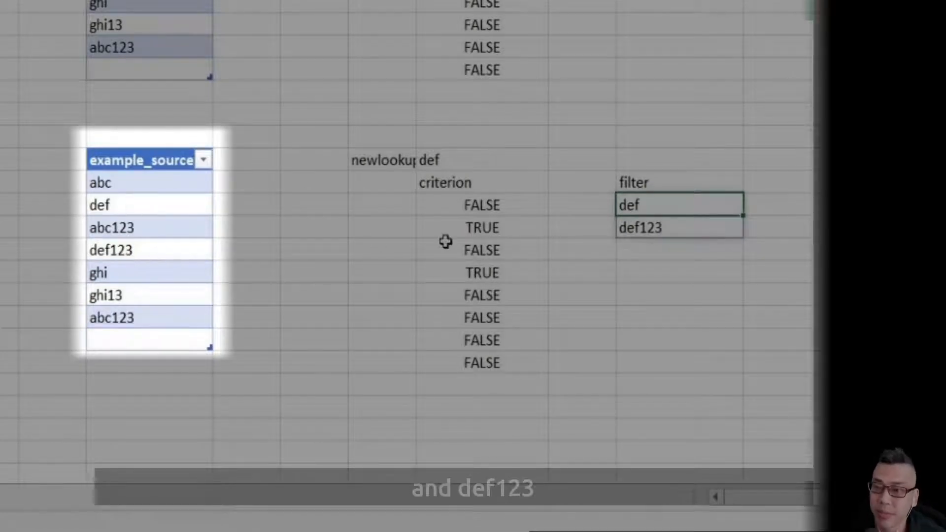
# Set the newlookup cell J15 to "abc" and check the filtered entries in column L for duplicates
pyautogui.press('Up')
pyautogui.press('Up')
pyautogui.press('Left')
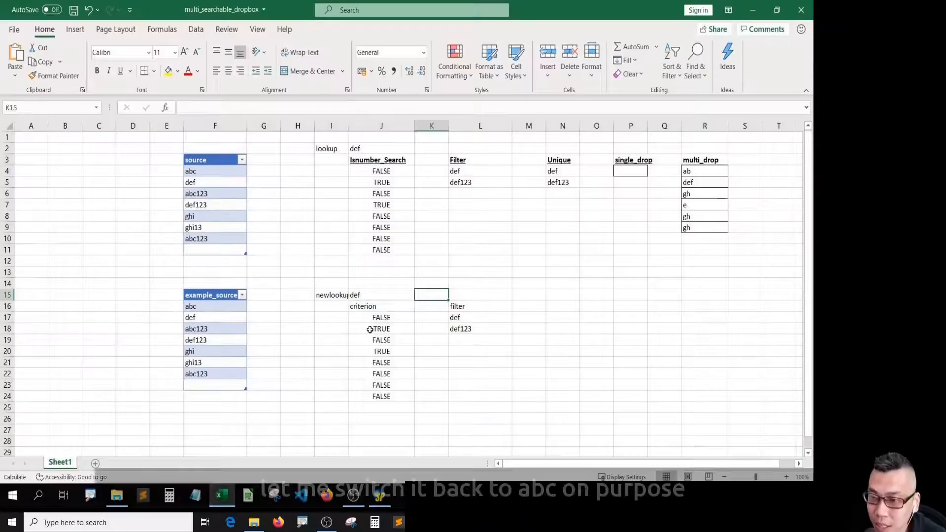
pyautogui.press('Left')
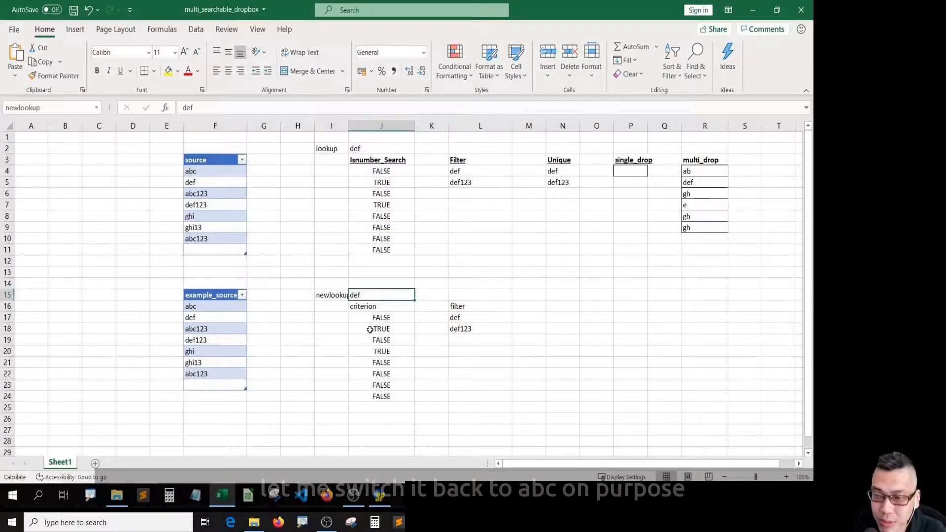
pyautogui.write('abc')
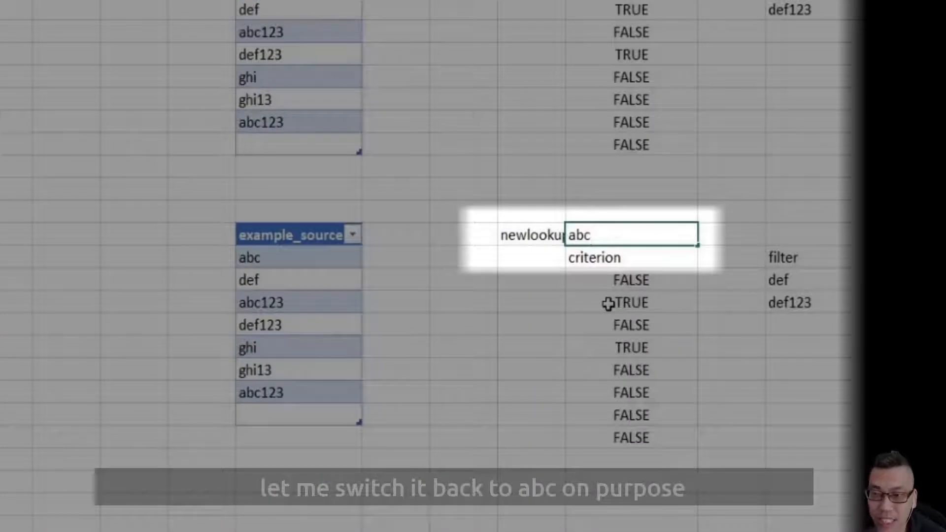
pyautogui.press('Tab')
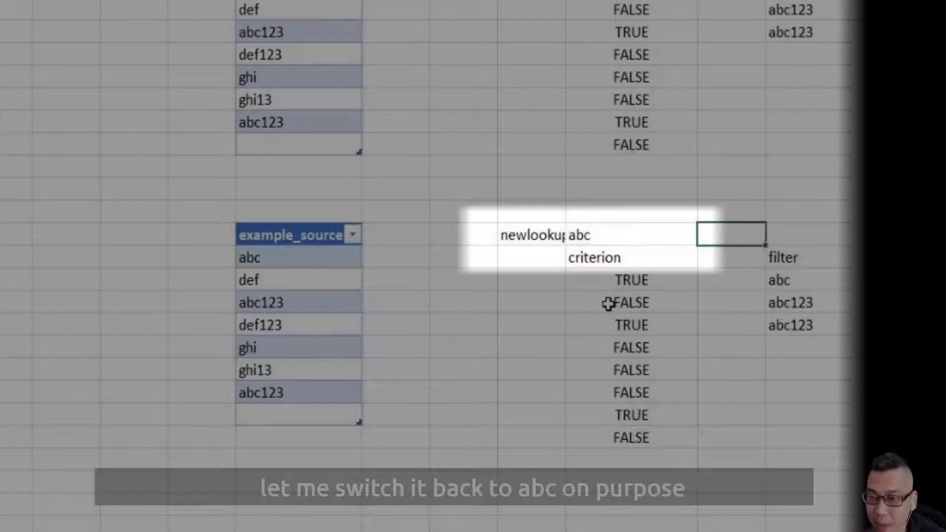
pyautogui.press('Right')
pyautogui.press('Down')
pyautogui.press('Down')
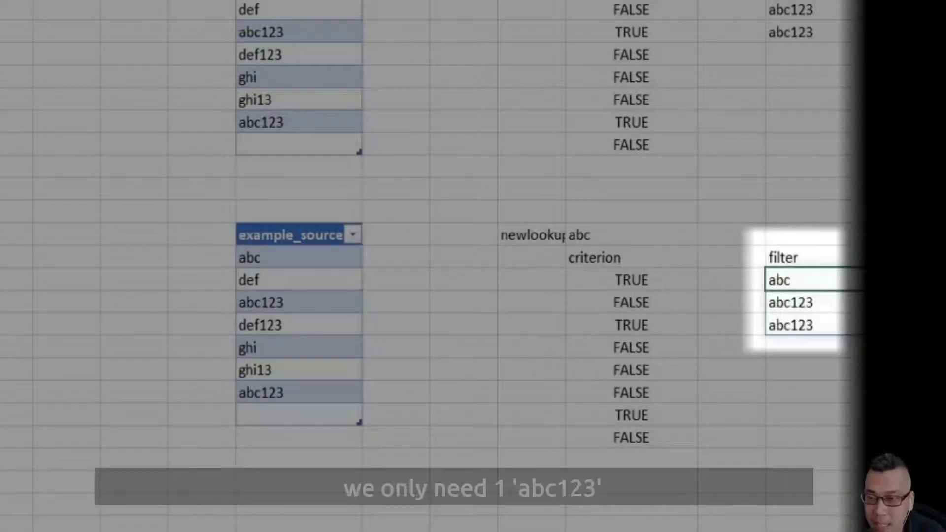
pyautogui.press('Down')
pyautogui.press('Down')
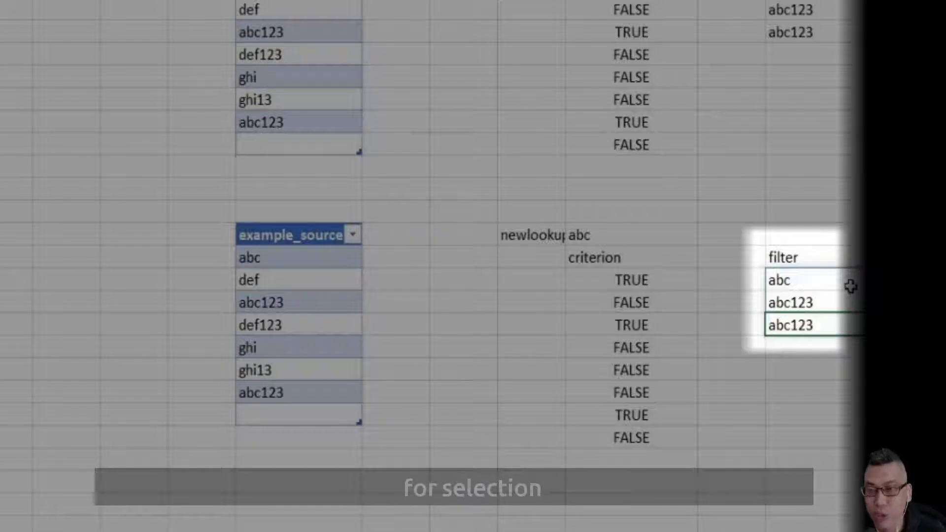
# Enter the heading "unique" in cell N16
pyautogui.press('Up')
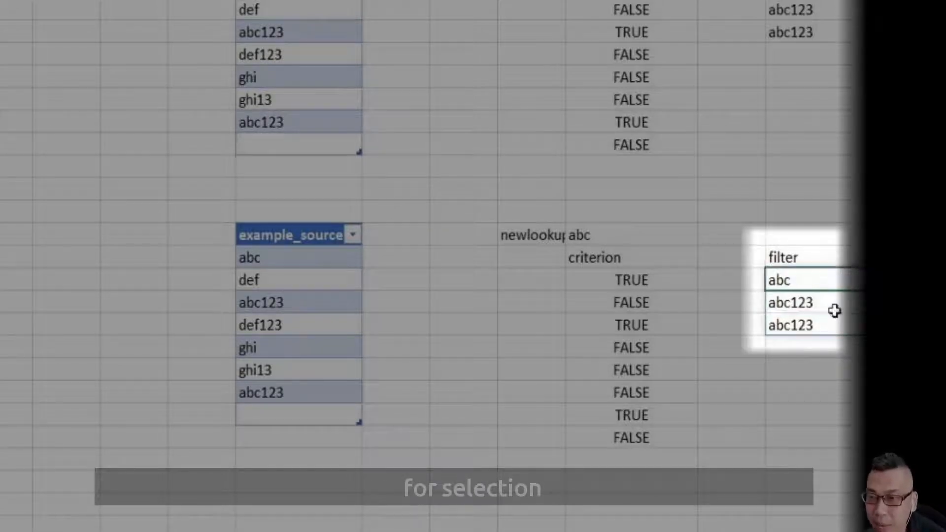
pyautogui.press('Up')
pyautogui.press('Up')
pyautogui.press('Right')
pyautogui.press('Right')
pyautogui.write('un')
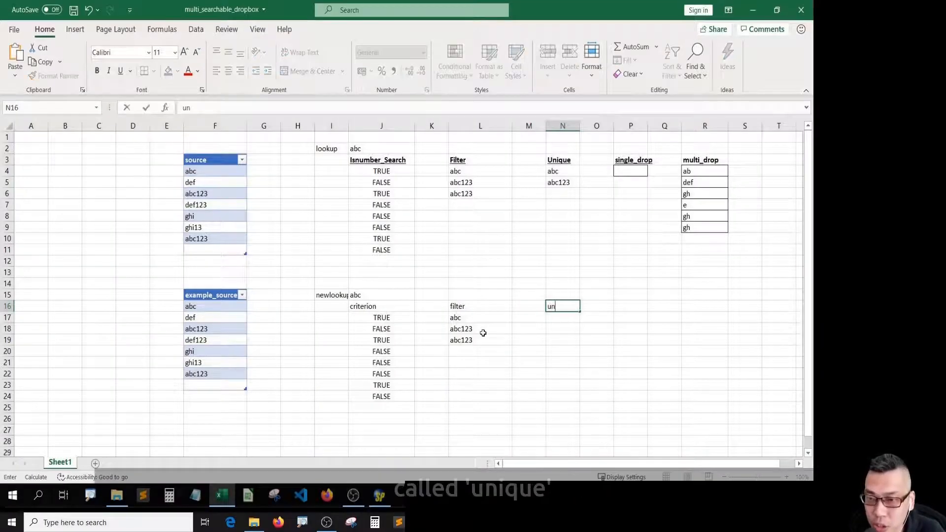
pyautogui.write('iq')
pyautogui.press('BackSpace')
pyautogui.write('ique')
pyautogui.press('Return')
# Copy the FILTER formula text from L17 without its equals sign, leaving the cell unchanged
pyautogui.press('Up')
pyautogui.press('Left')
pyautogui.press('Left')
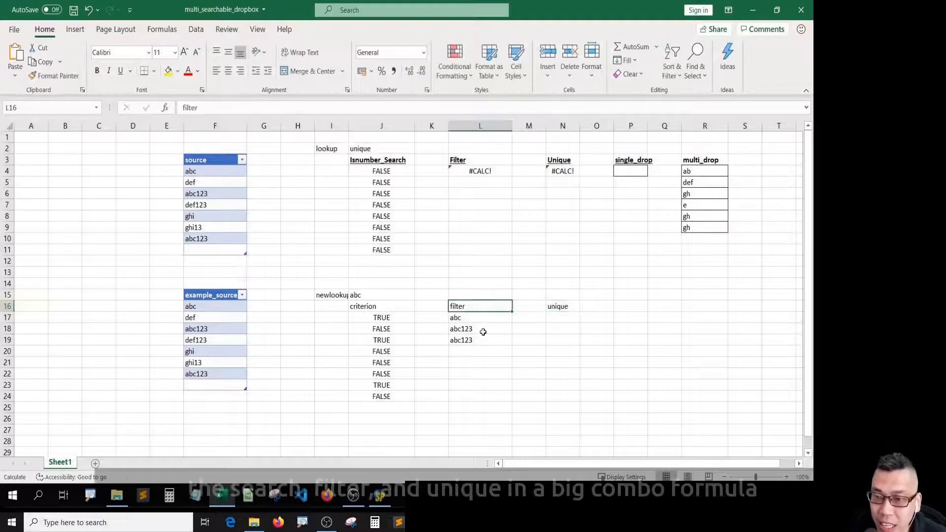
pyautogui.press('Down')
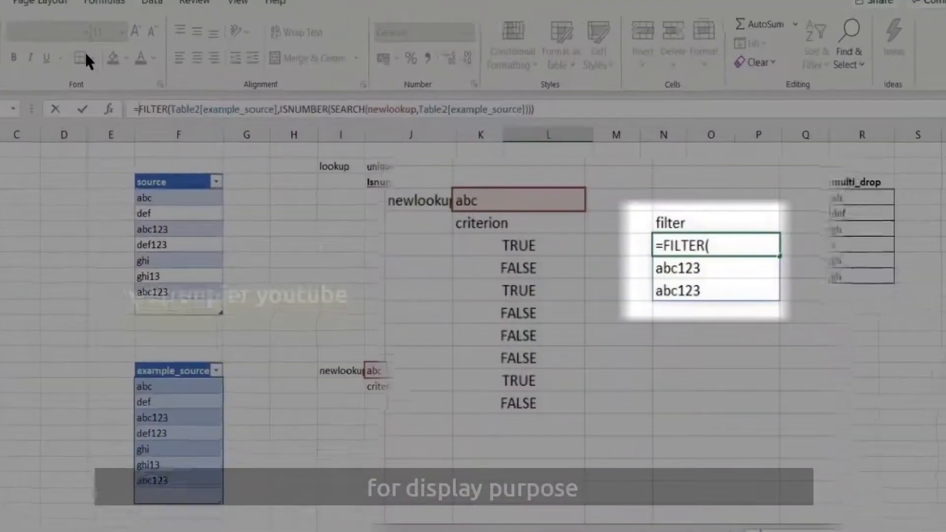
pyautogui.hotkey('shift', 'End')
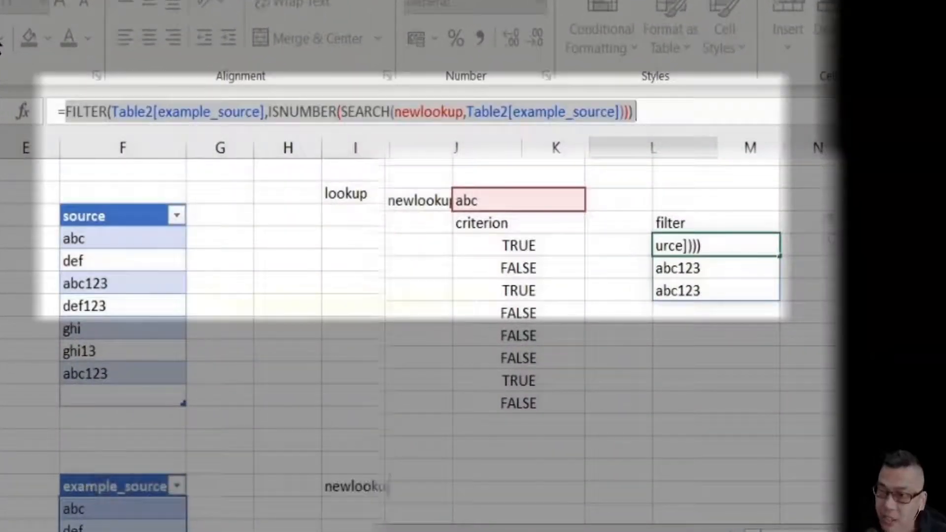
pyautogui.hotkey('ctrl', 'c')
pyautogui.press('Escape')
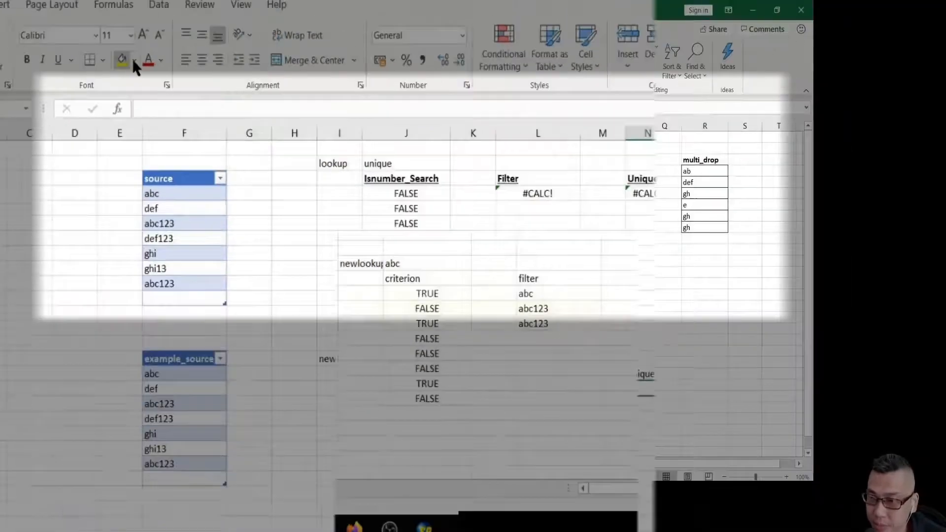
# Enter =FILTER(Table2[example_source],ISNUMBER(SEARCH(newlookup,Table2[example_source]))) in N17 using the copied formula text, and compare it with the filter column
pyautogui.click(817, 245)
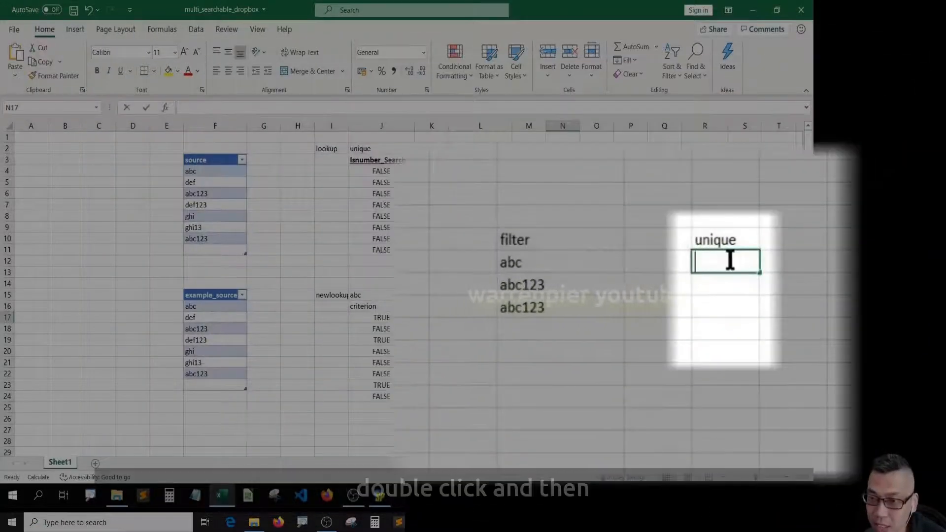
pyautogui.doubleClick(724, 258)
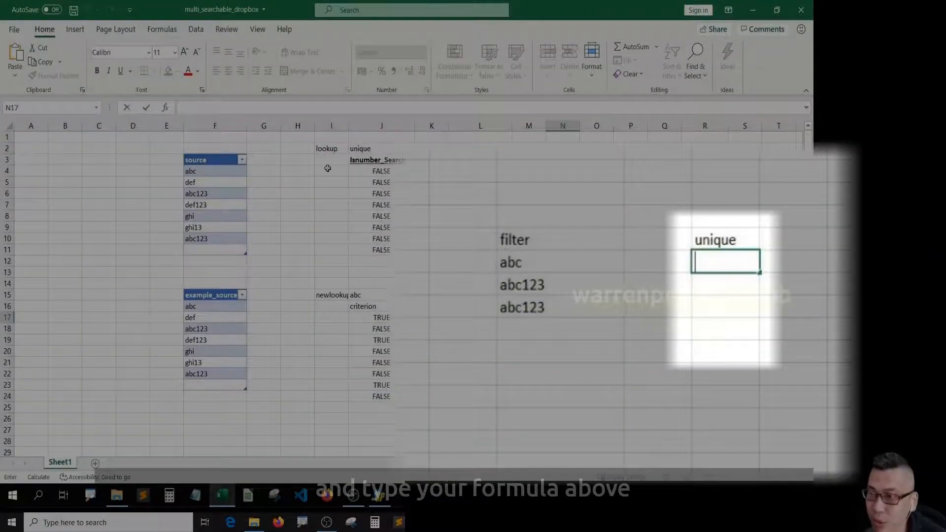
pyautogui.click(228, 109)
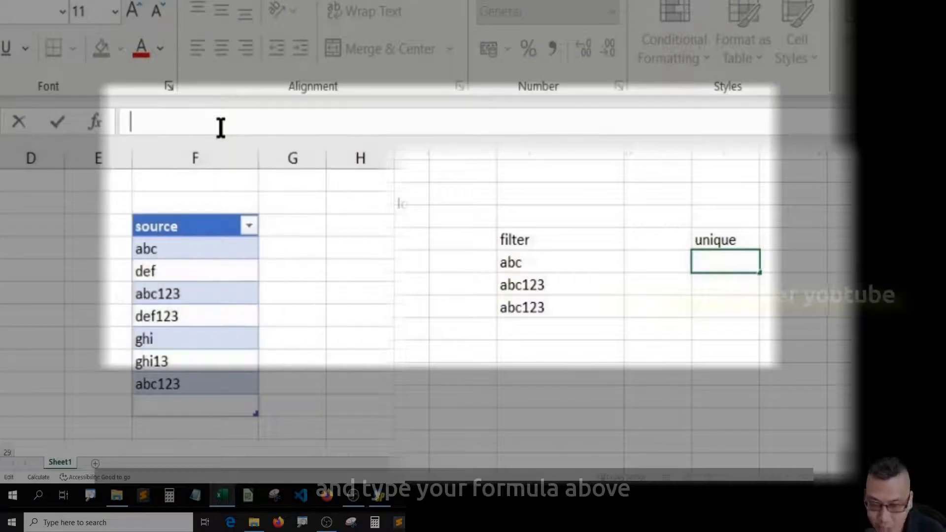
pyautogui.write('=')
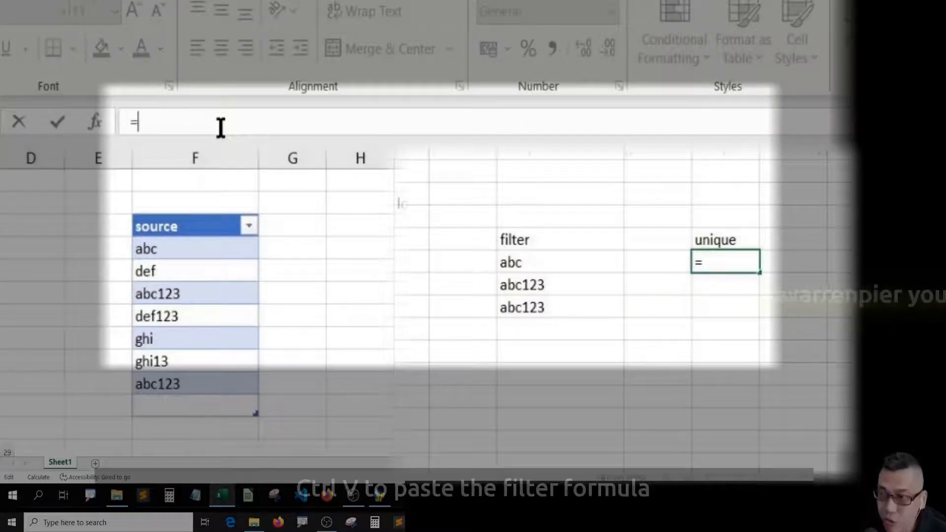
pyautogui.hotkey('ctrl', 'v')
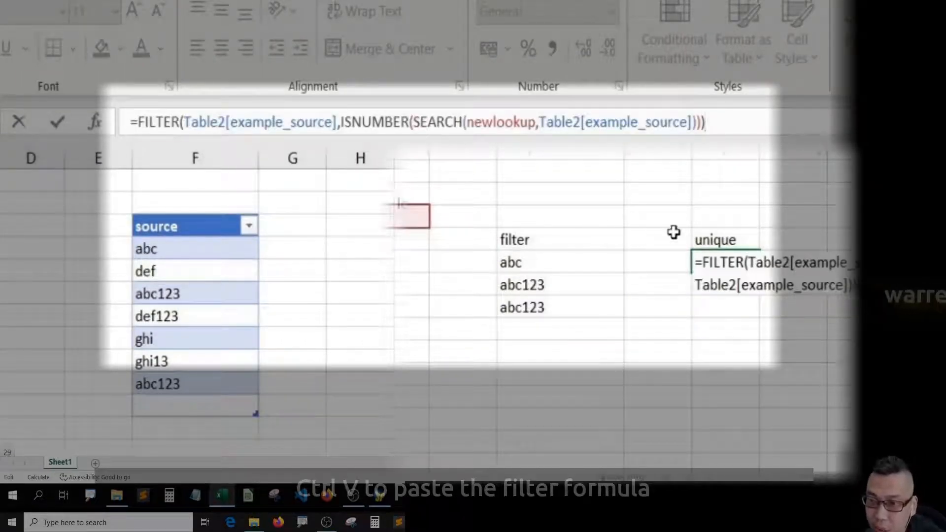
pyautogui.hotkey('ctrl', 'Return')
pyautogui.press('Left')
pyautogui.press('Left')
pyautogui.press('Left')
pyautogui.press('Right')
pyautogui.press('Right')
pyautogui.press('Right')
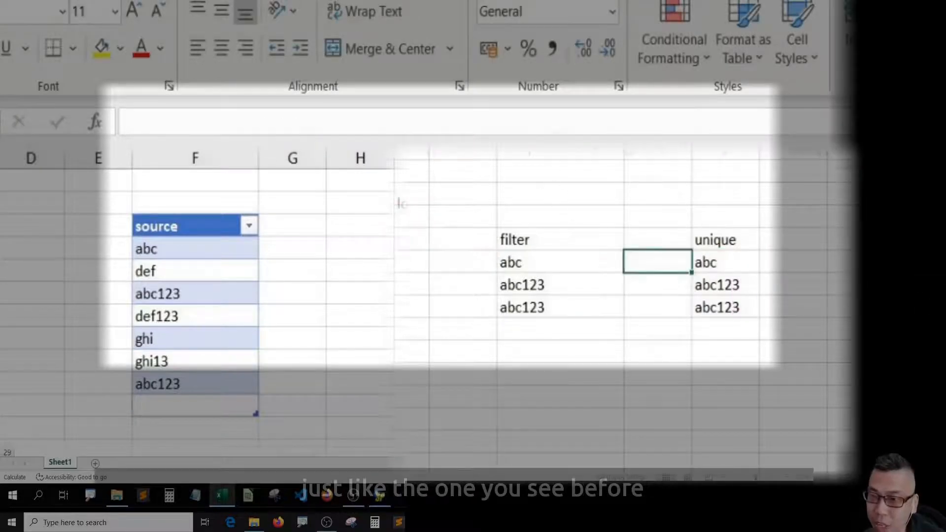
# Wrap the FILTER formula in N17 in a UNIQUE function and check the entries returned below the unique heading
pyautogui.click(137, 122)
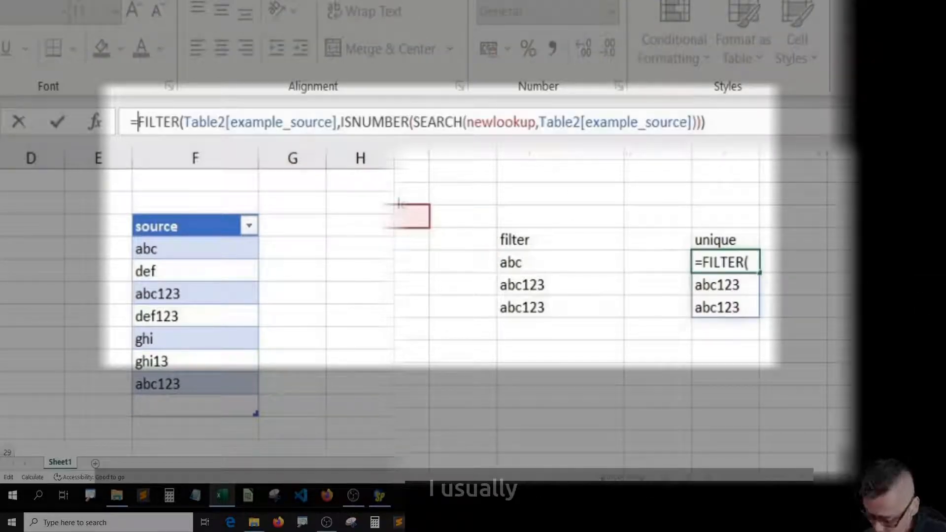
pyautogui.hotkey('shift', 'End')
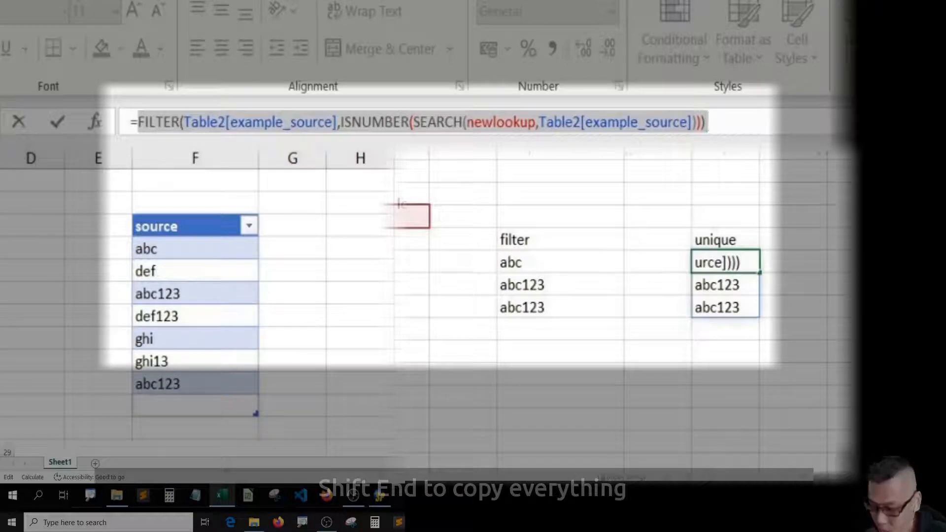
pyautogui.hotkey('ctrl', 'x')
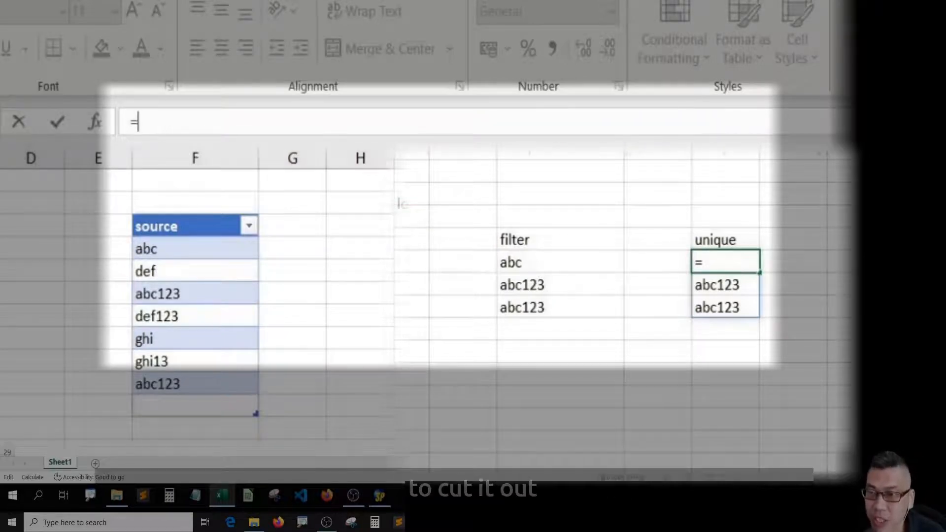
pyautogui.write('cu')
pyautogui.press('BackSpace')
pyautogui.press('BackSpace')
pyautogui.write('un')
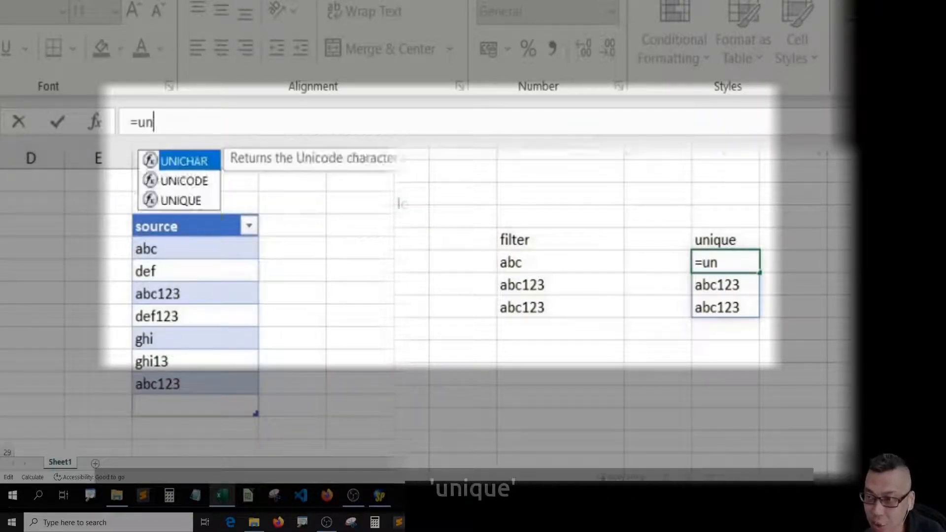
pyautogui.write('ique(')
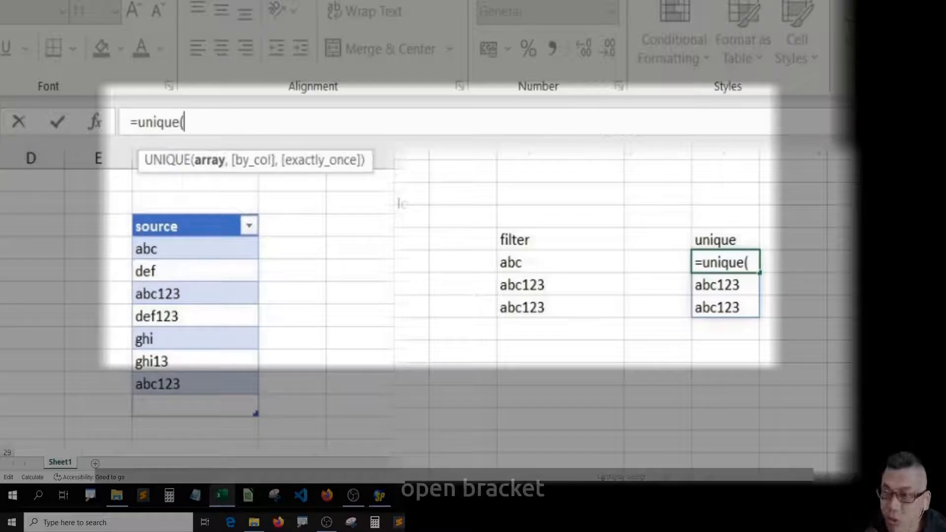
pyautogui.hotkey('ctrl', 'v')
pyautogui.write(')')
pyautogui.press('Return')
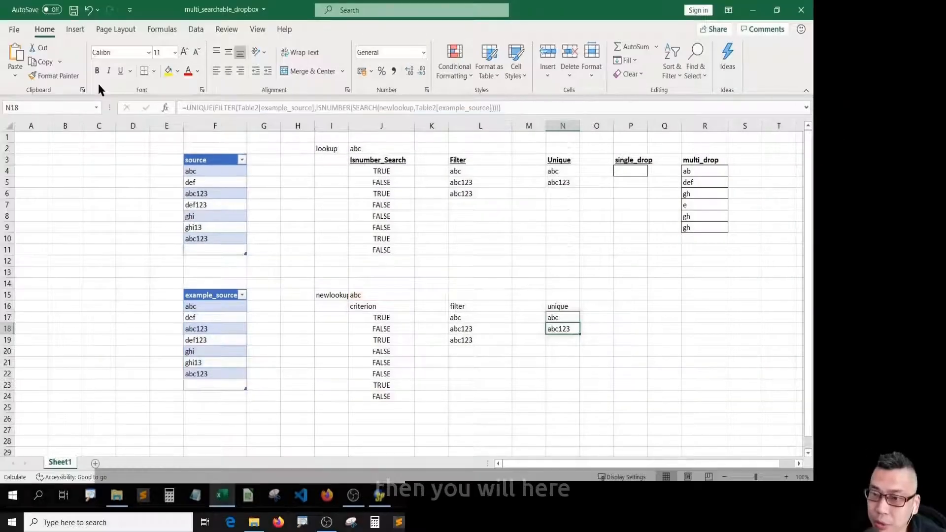
pyautogui.press('Up')
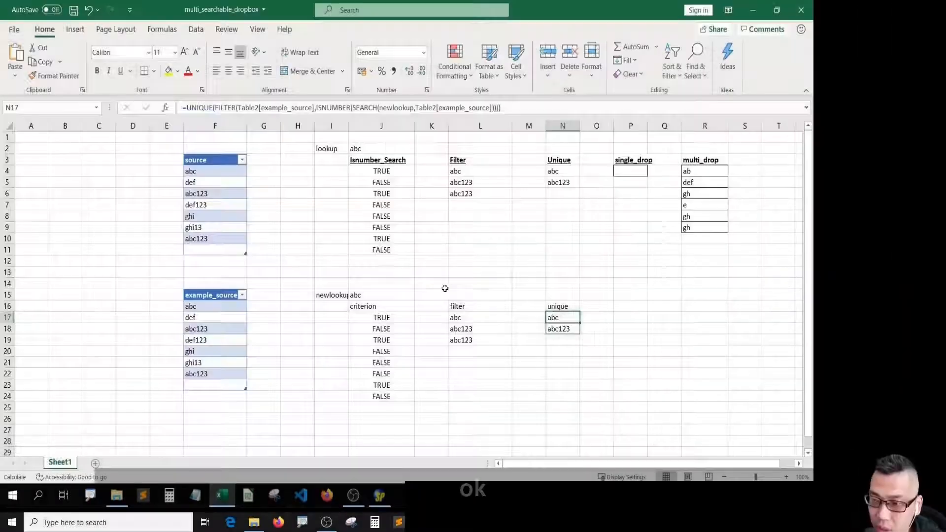
pyautogui.press('Down')
pyautogui.press('Down')
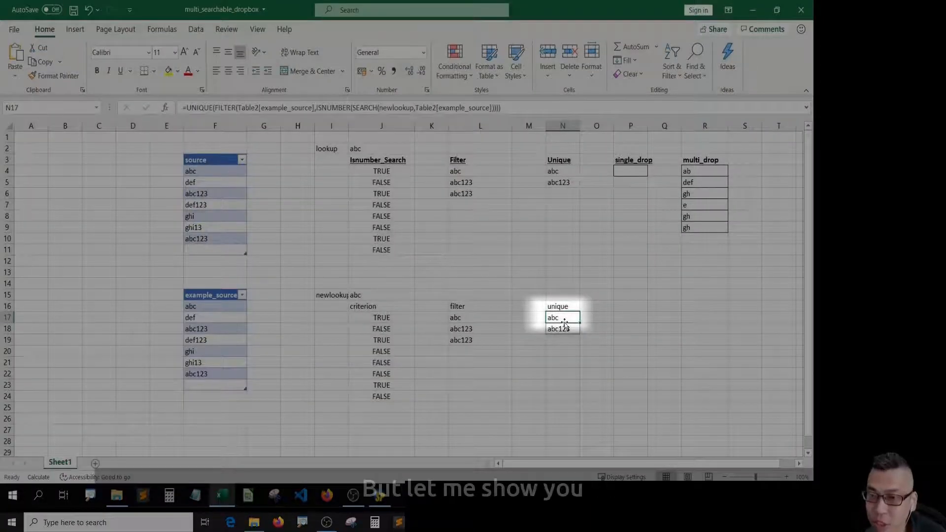
# Enter the heading "single_drop" in cell P16
pyautogui.press('Right')
pyautogui.press('Right')
pyautogui.press('Up')
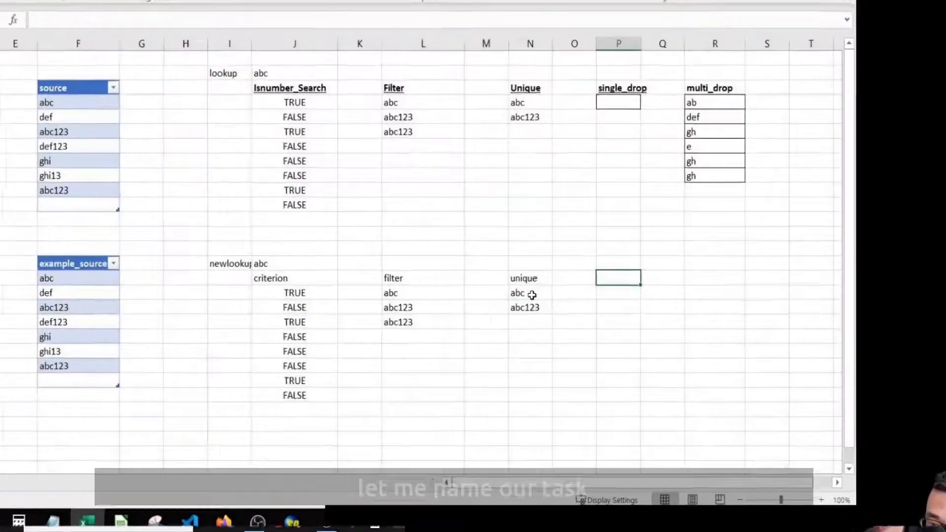
pyautogui.write('single+')
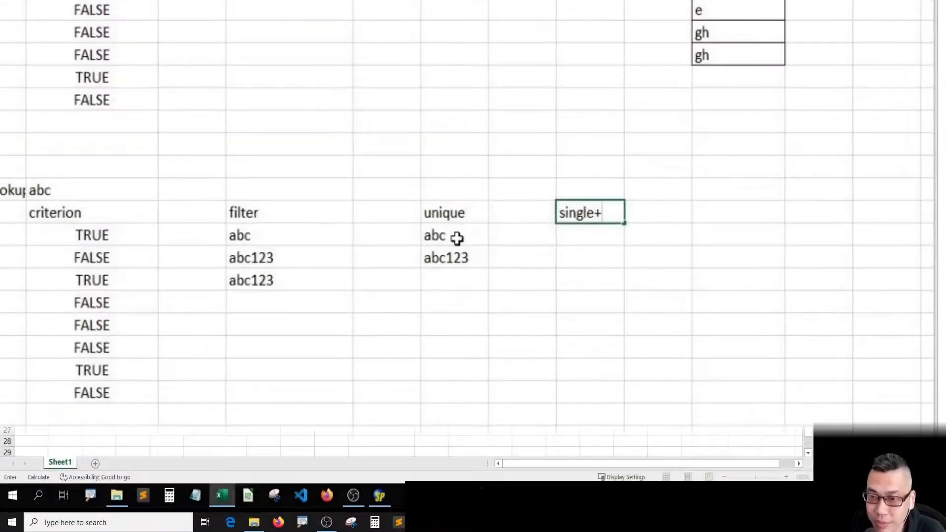
pyautogui.press('BackSpace')
pyautogui.write('_drop')
pyautogui.press('Return')
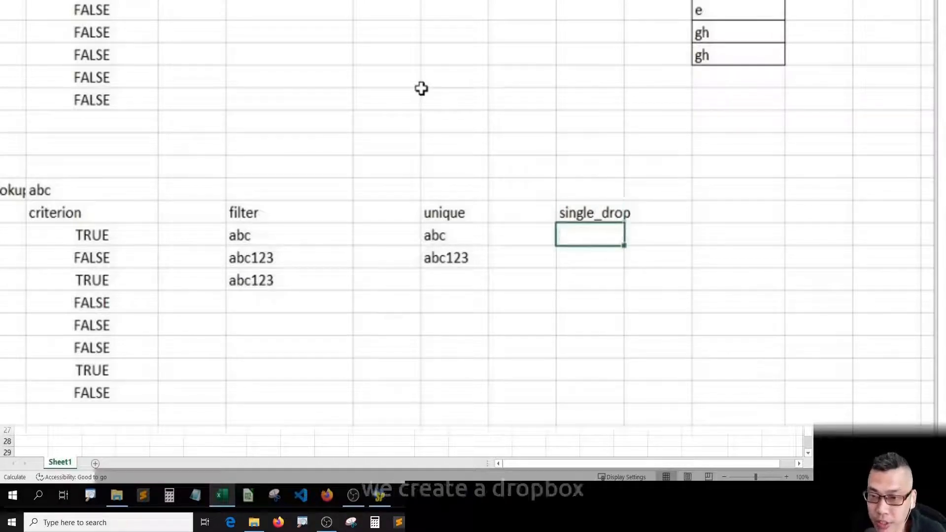
# Open data validation for cell P17 under single_drop and set the allowed criteria to List
pyautogui.press('alt')
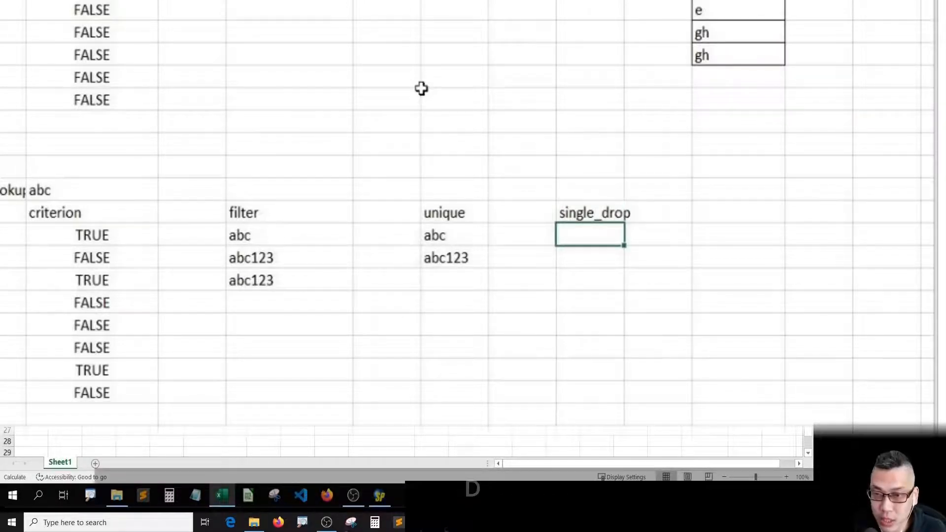
pyautogui.press('l')
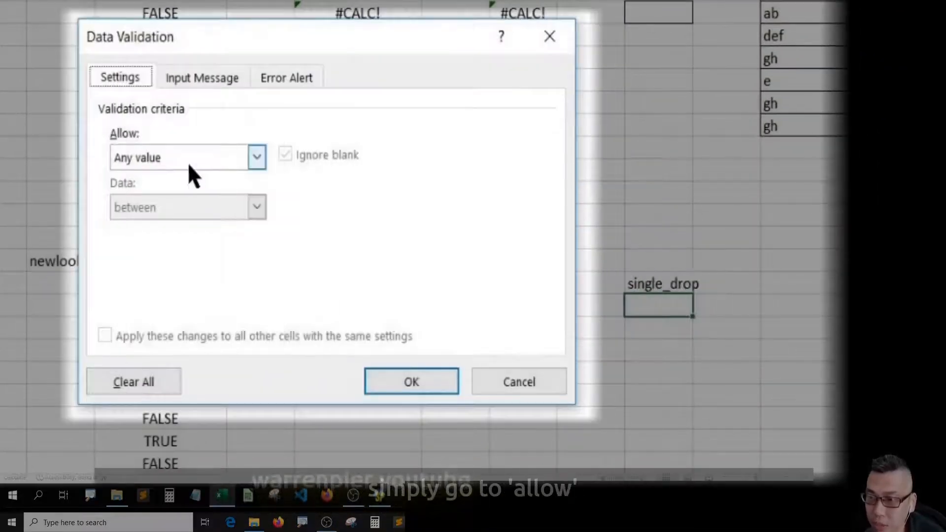
pyautogui.click(194, 158)
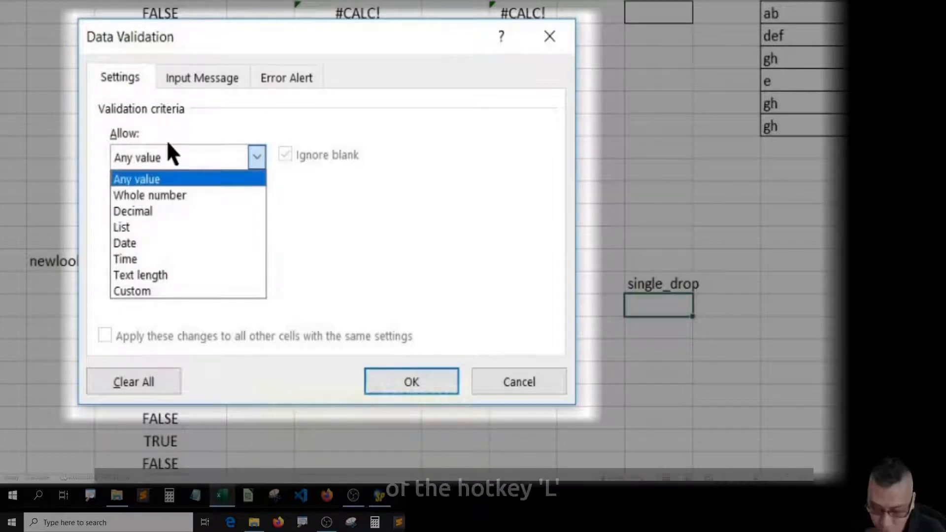
pyautogui.press('l')
pyautogui.click(426, 132)
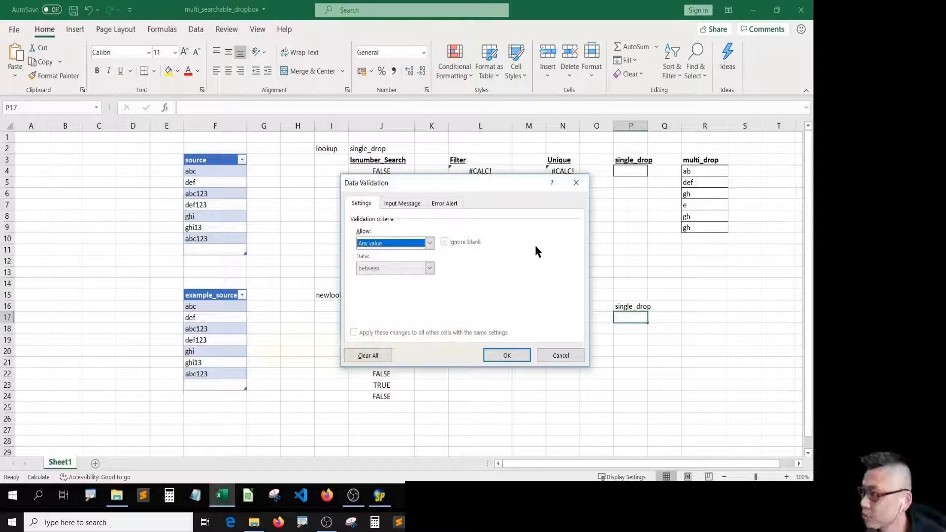
pyautogui.click(414, 243)
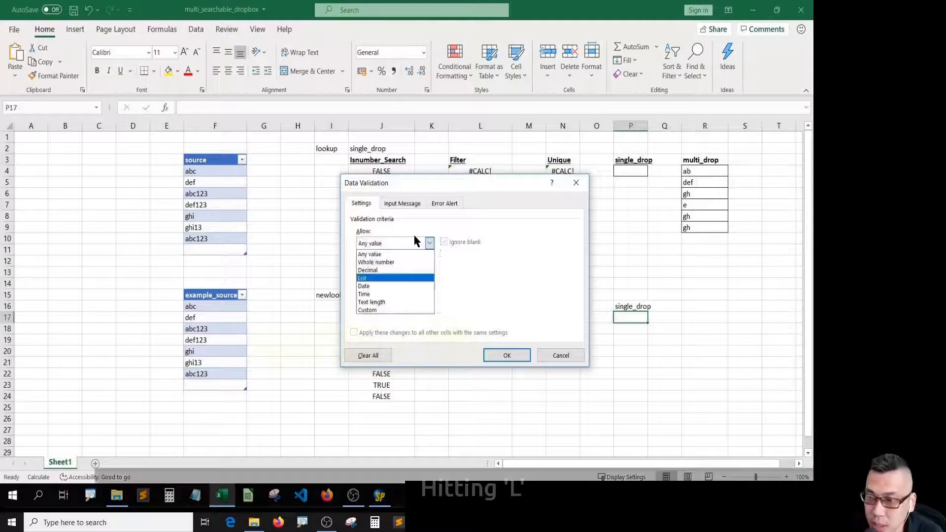
pyautogui.press('l')
pyautogui.click(389, 279)
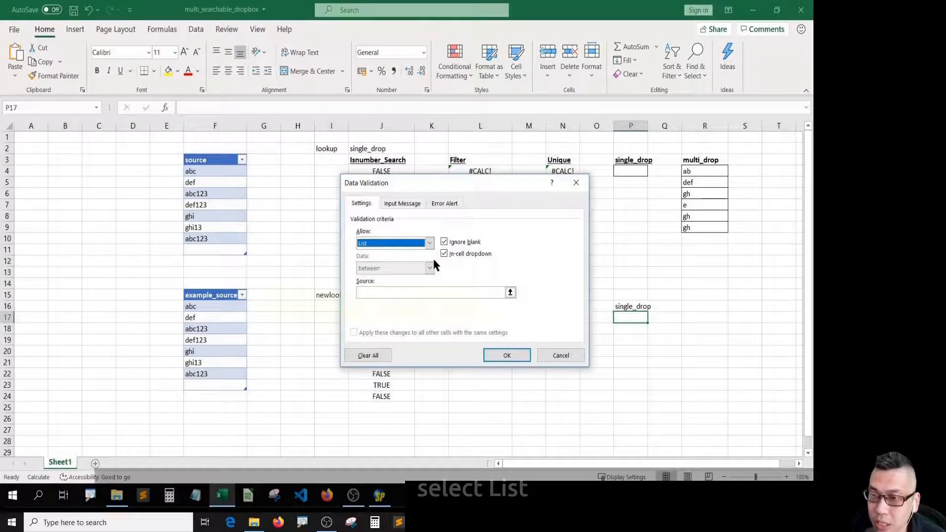
# Set the list source for P17 to =$N$17, apply the validation and check the entries in the cell's drop-down
pyautogui.click(385, 291)
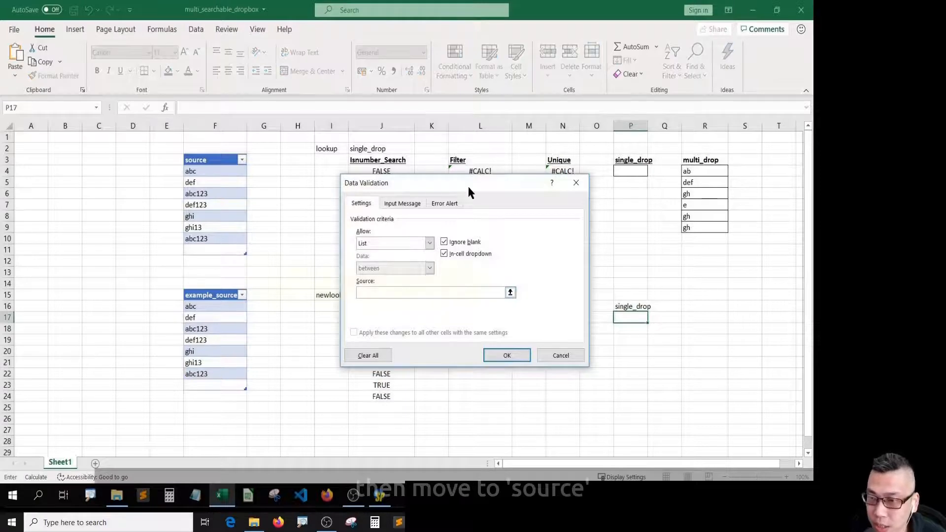
pyautogui.moveTo(468, 185); pyautogui.dragTo(704, 352)
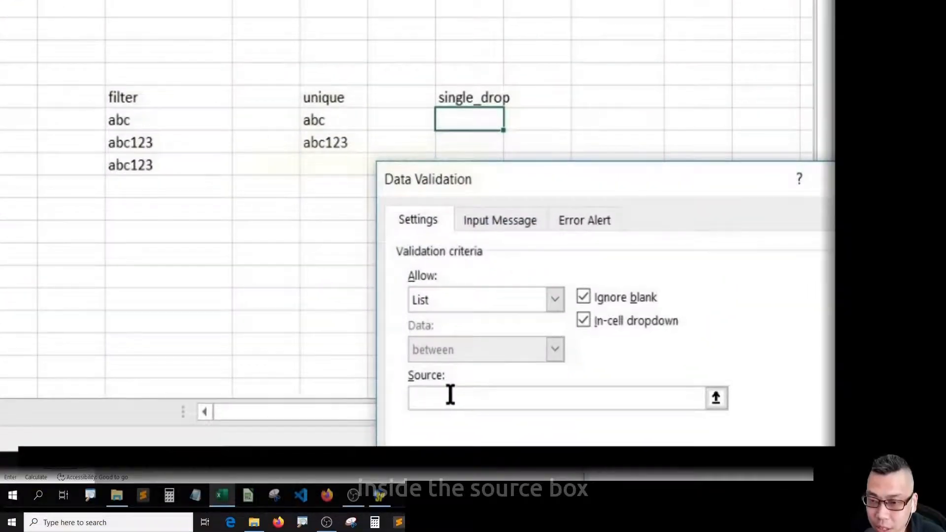
pyautogui.click(450, 394)
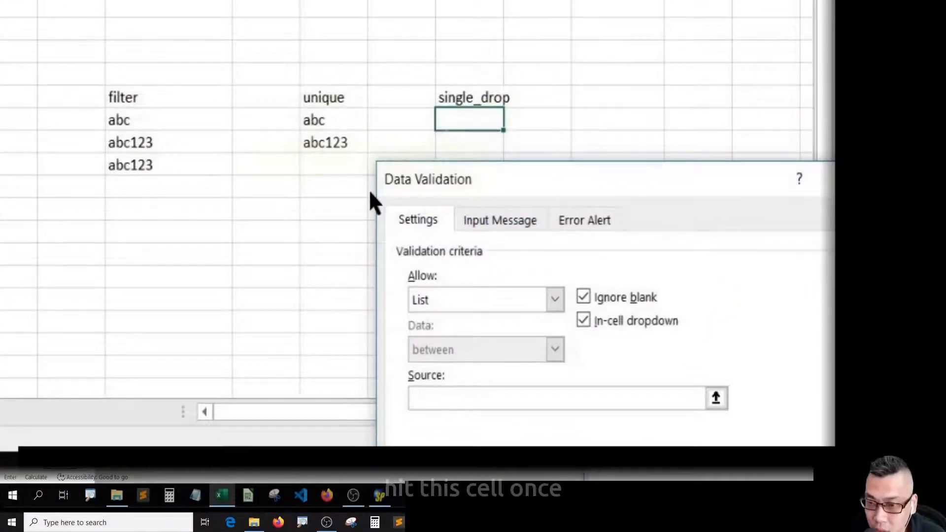
pyautogui.click(334, 120)
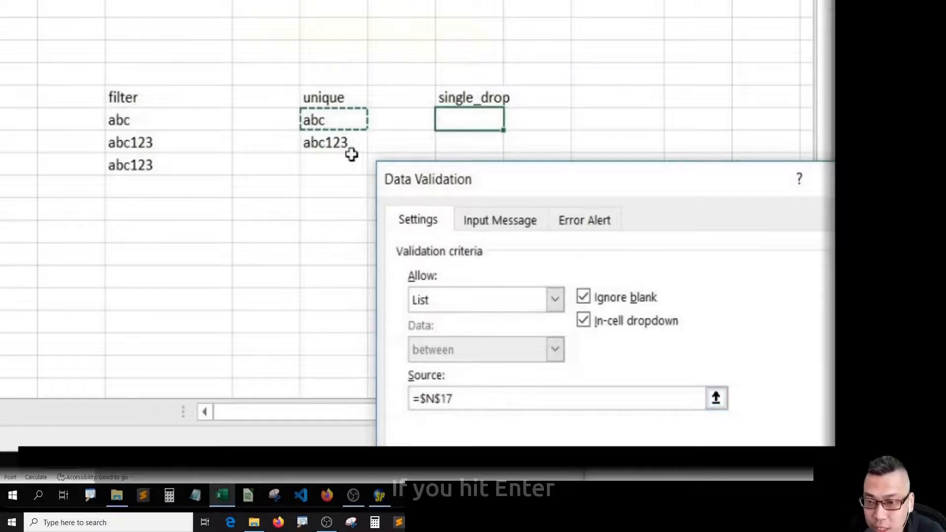
pyautogui.press('Return')
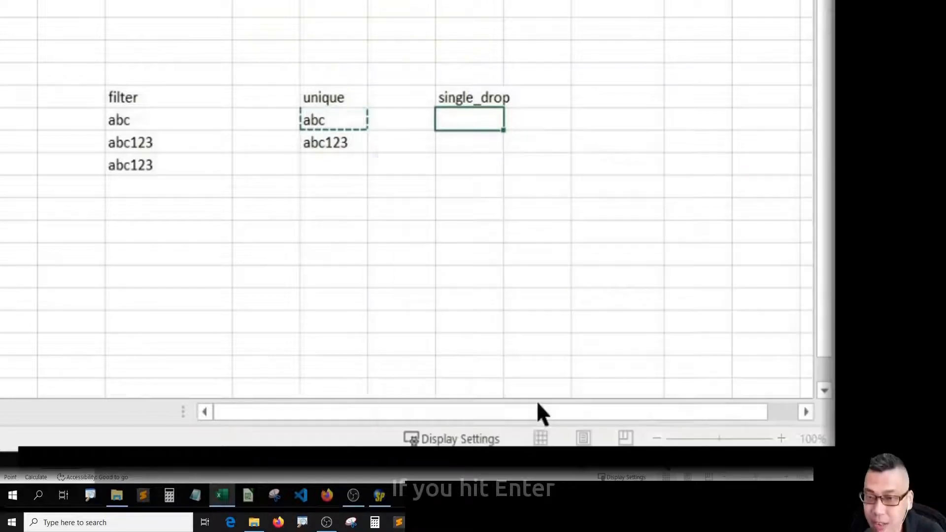
pyautogui.click(512, 121)
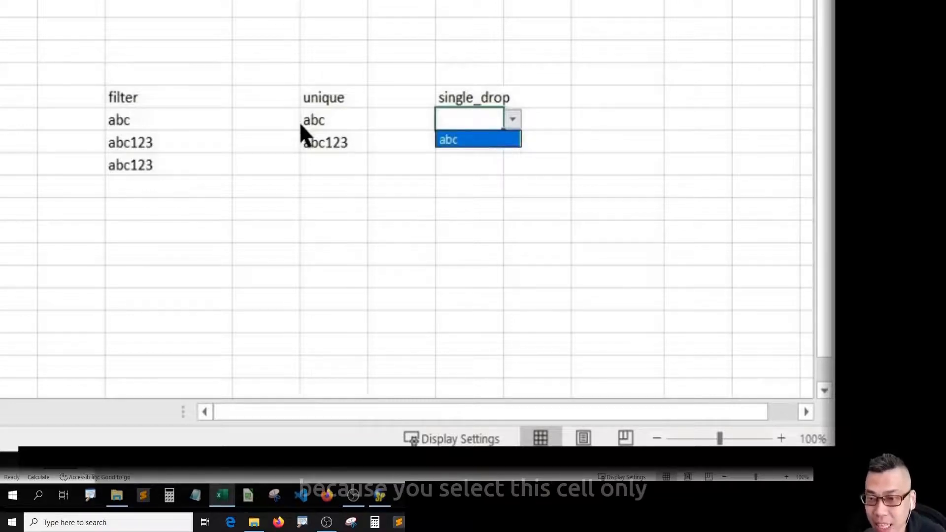
pyautogui.click(508, 120)
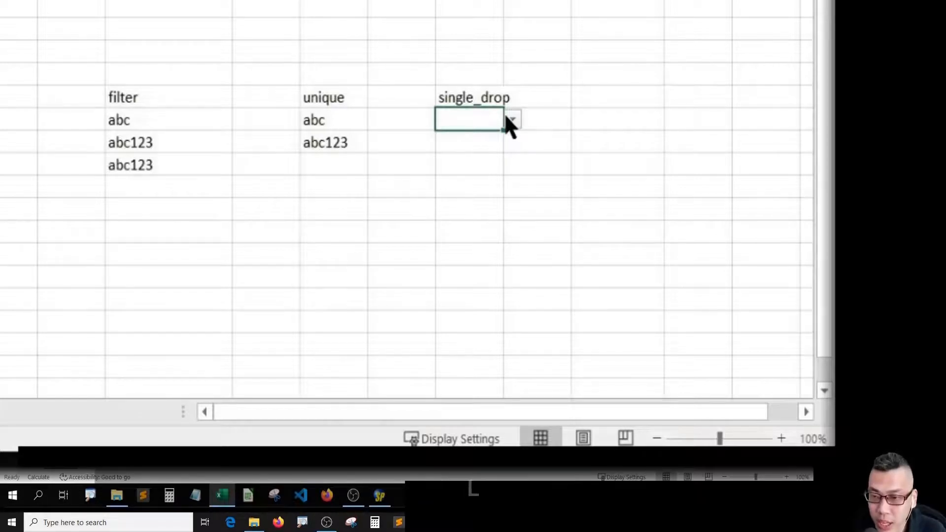
# Change P17's validation source to the spill reference =$N$17# and check the drop-down entries without choosing one
pyautogui.press('l')
pyautogui.moveTo(522, 89); pyautogui.dragTo(570, 166)
pyautogui.click(469, 383)
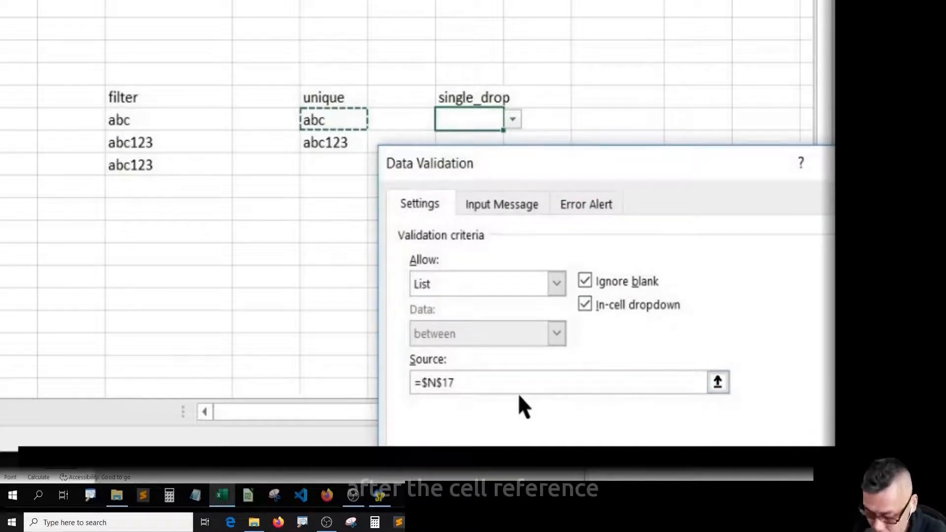
pyautogui.write('#')
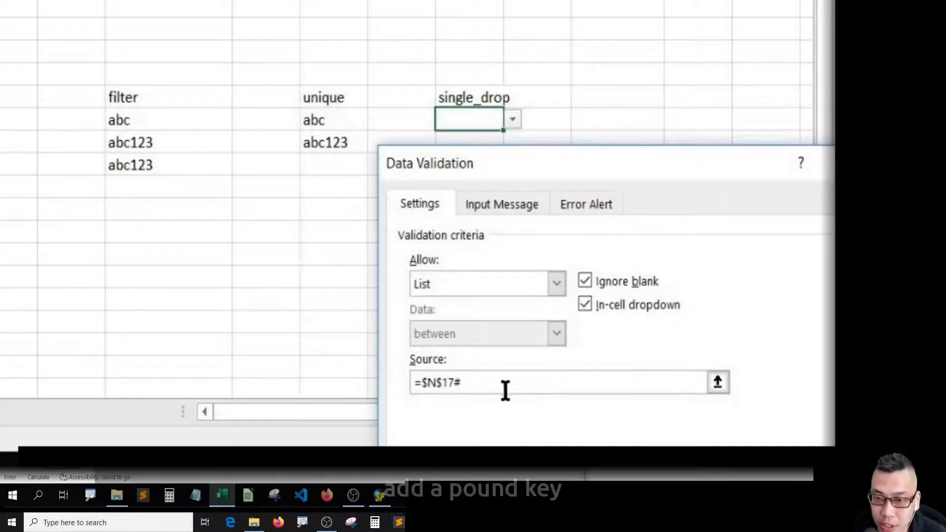
pyautogui.moveTo(628, 165); pyautogui.dragTo(613, 37)
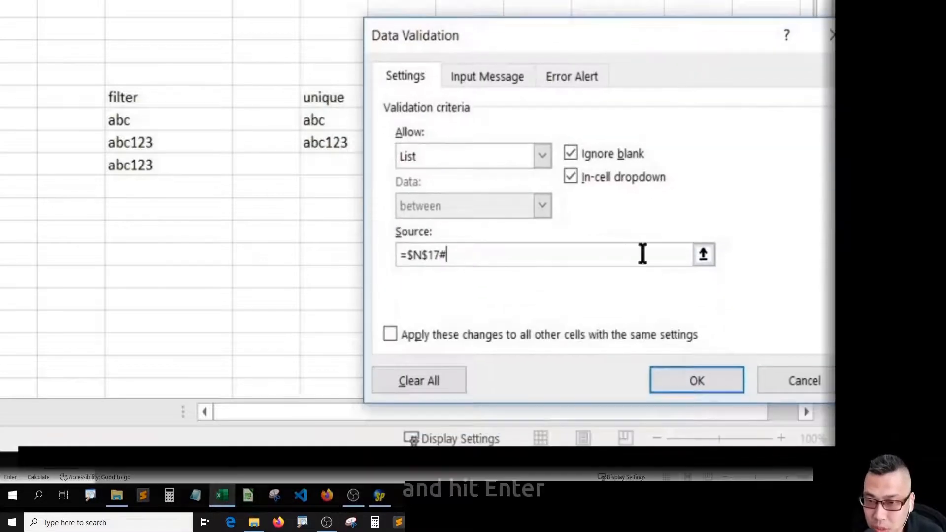
pyautogui.click(707, 374)
pyautogui.click(512, 120)
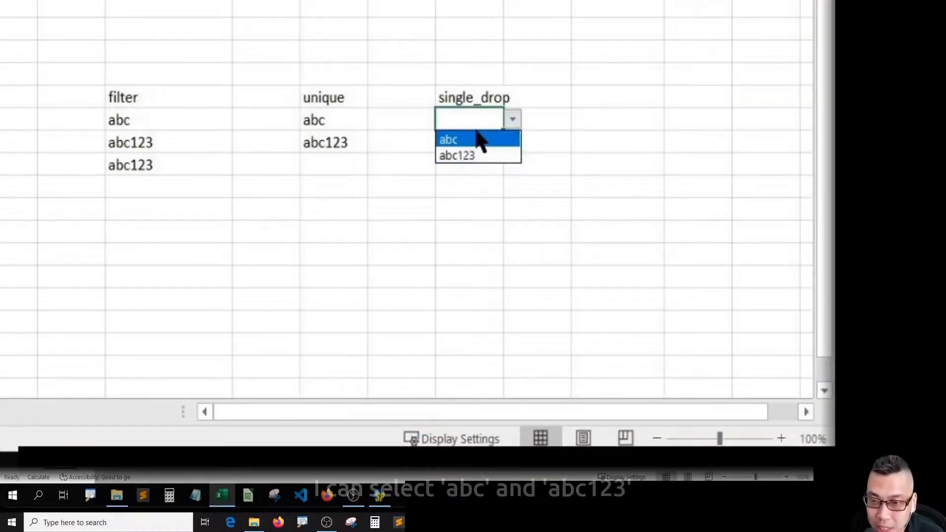
pyautogui.press('Escape')
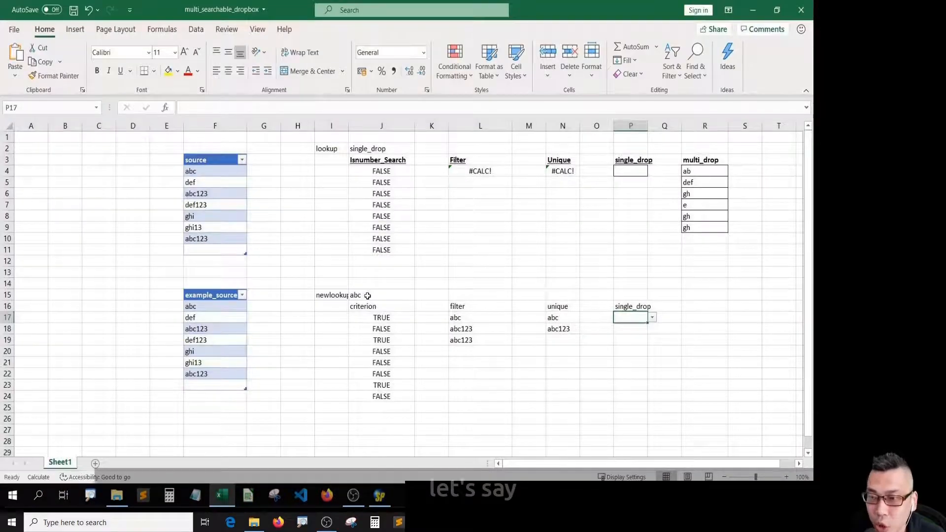
# Enter the lookup term de in the newlookup cell J15 and replace it with 123
pyautogui.click(367, 296)
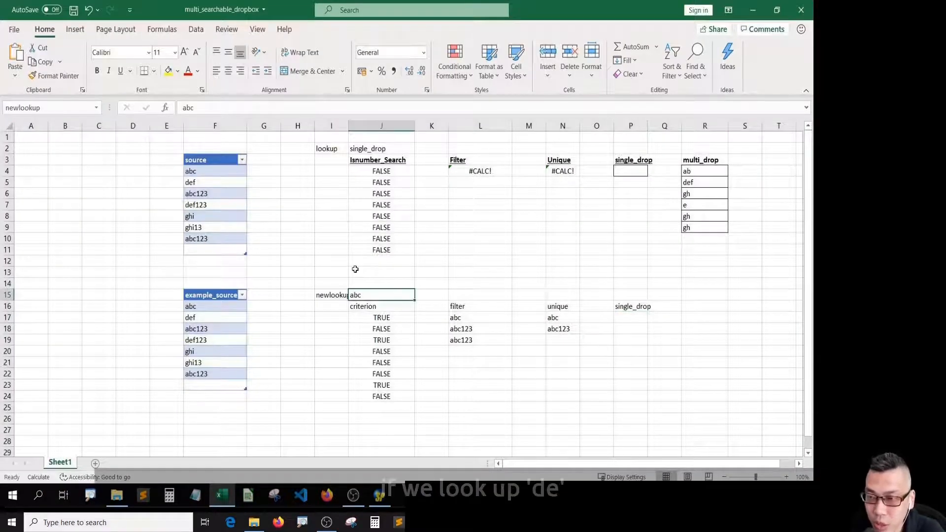
pyautogui.write('de')
pyautogui.hotkey('ctrl', 'Return')
pyautogui.write('1')
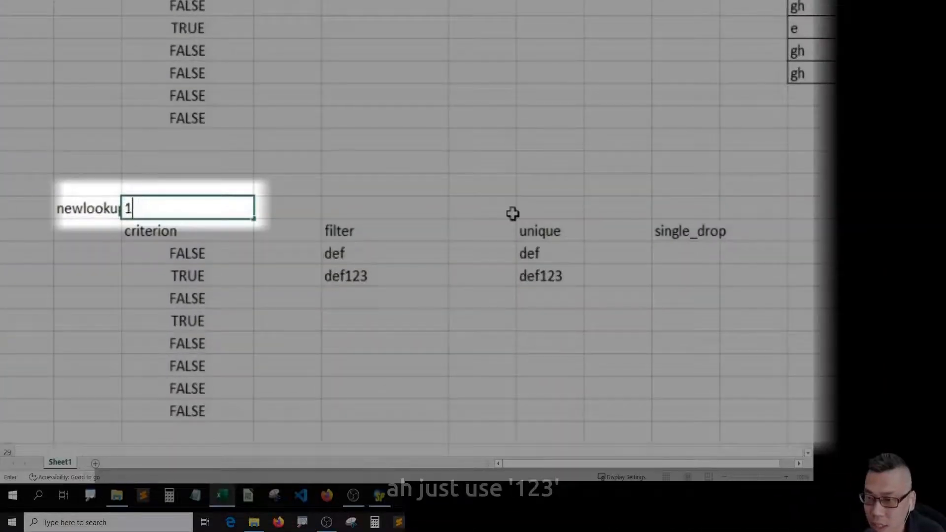
pyautogui.press('Return')
# Check the unique column's results for 123 against the entries in P17's drop-down without choosing one
pyautogui.press('Right')
pyautogui.press('Right')
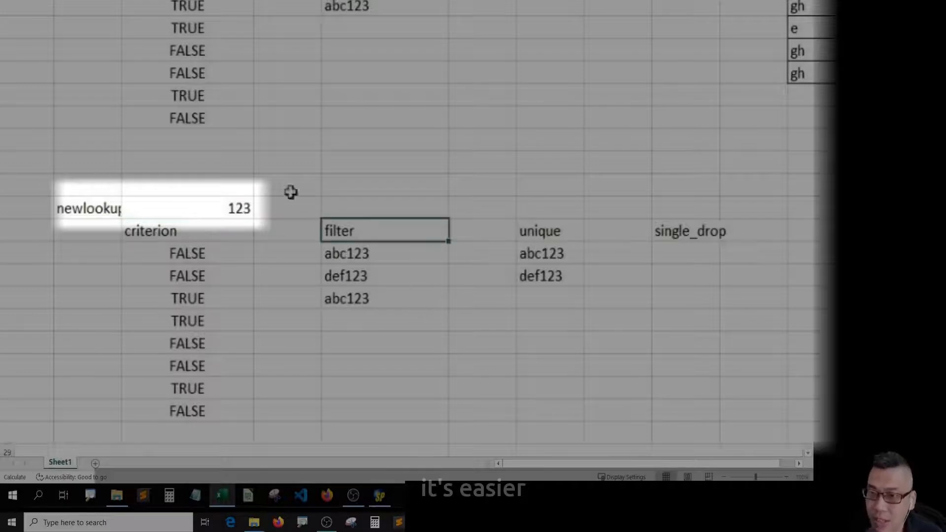
pyautogui.press('Right')
pyautogui.press('Right')
pyautogui.press('Down')
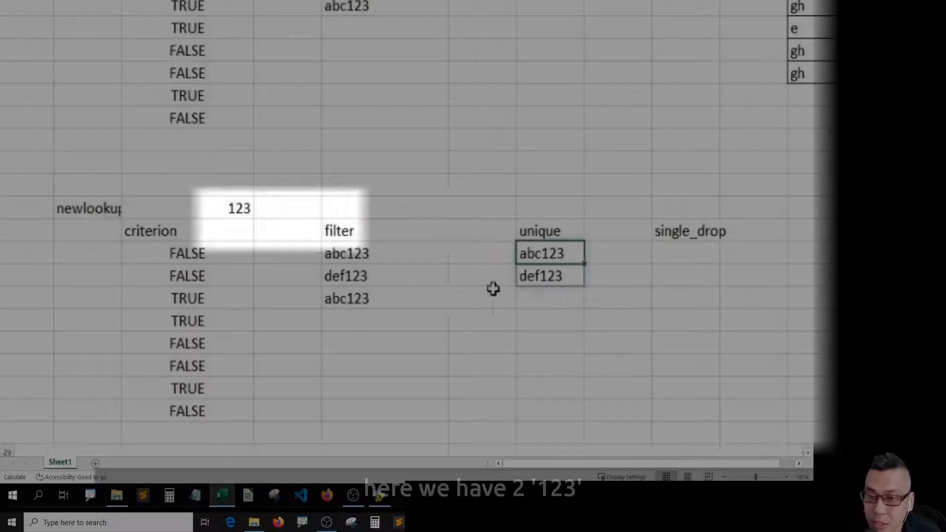
pyautogui.click(699, 249)
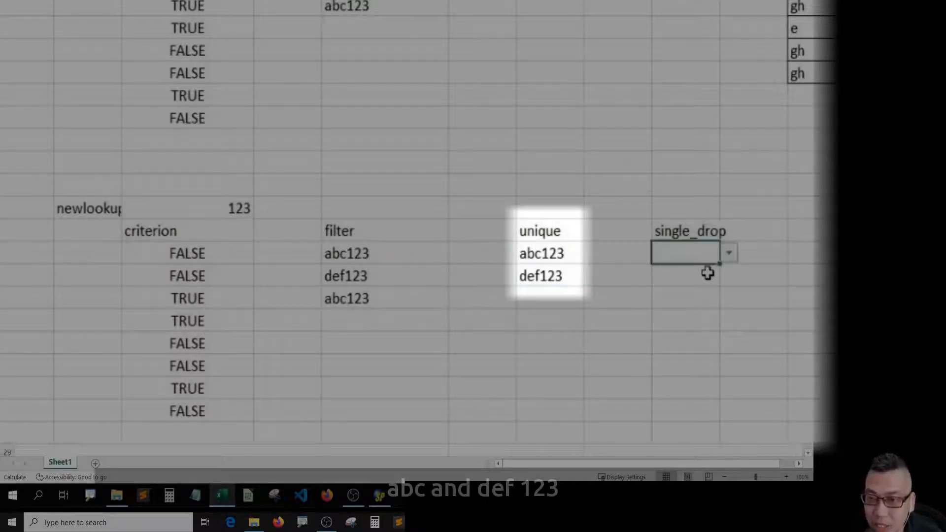
pyautogui.click(724, 252)
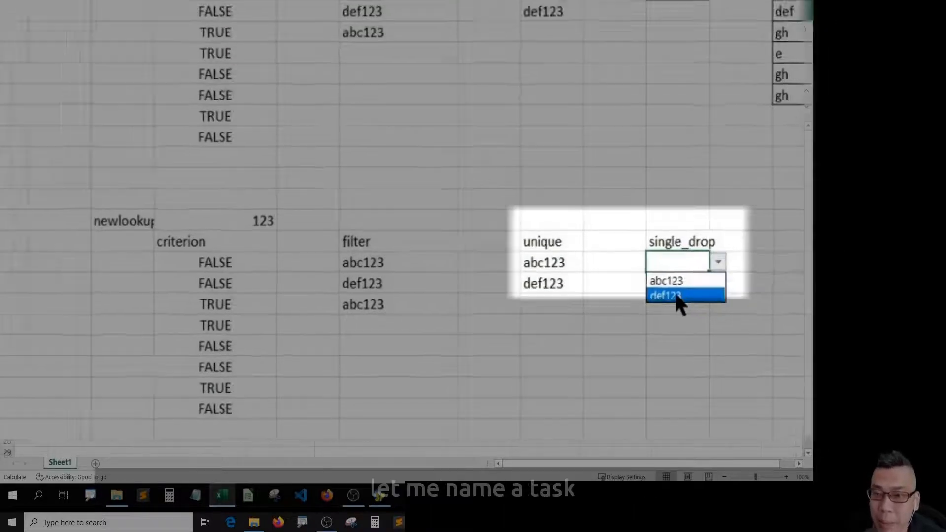
pyautogui.press('Escape')
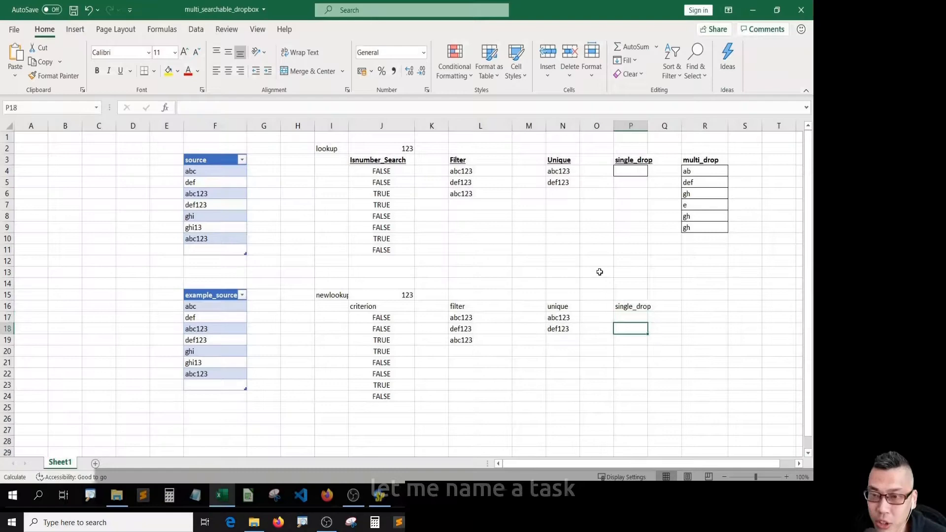
# Enter the heading "multi_drop" in cell R16
pyautogui.press('Up')
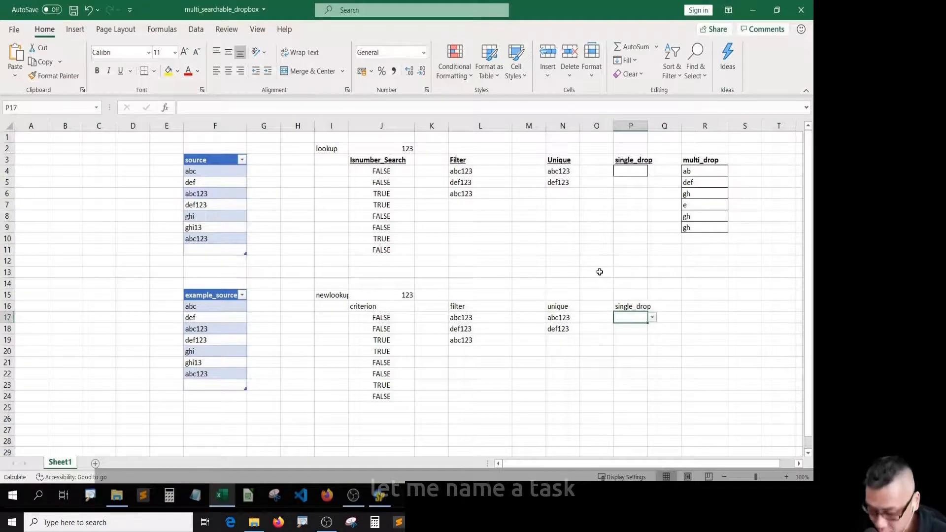
pyautogui.press('Up')
pyautogui.press('Right')
pyautogui.press('Right')
pyautogui.write('m')
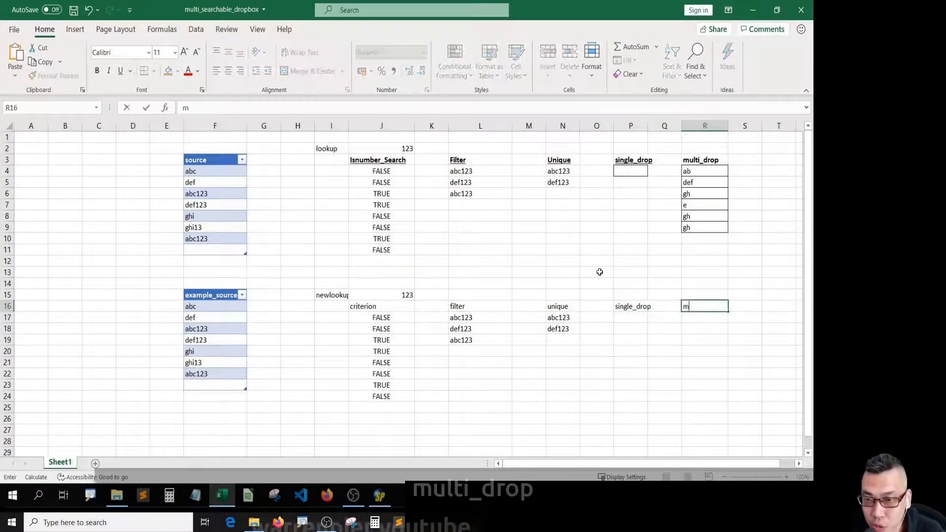
pyautogui.write('ulti_drop')
pyautogui.press('Return')
# Copy the drop-down cell P17 and paste it into R17:R23 under multi_drop
pyautogui.press('Left')
pyautogui.press('Left')
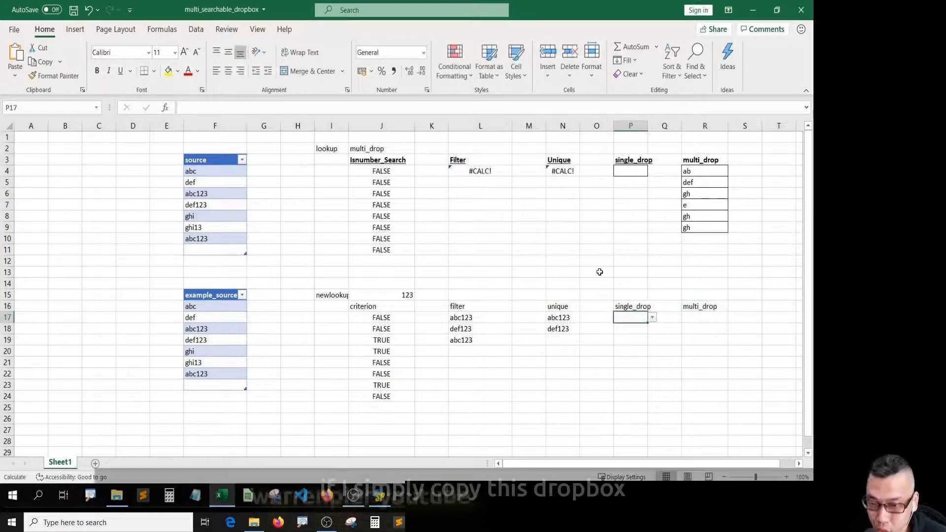
pyautogui.hotkey('ctrl', 'c')
pyautogui.press('Right')
pyautogui.press('Right')
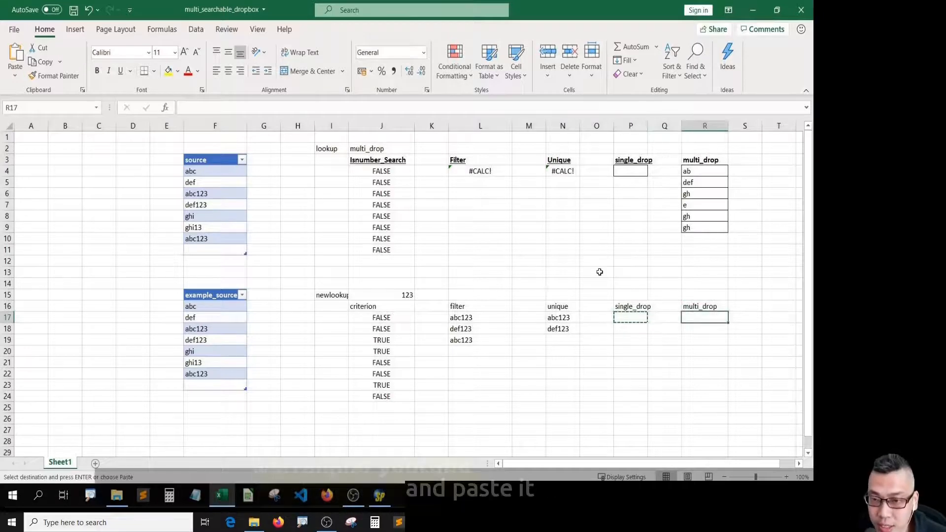
pyautogui.hotkey('shift', 'Down')
pyautogui.hotkey('shift', 'Down')
pyautogui.hotkey('shift', 'Down')
pyautogui.hotkey('shift', 'Down')
pyautogui.hotkey('shift', 'Down')
pyautogui.hotkey('shift', 'Down')
pyautogui.hotkey('shift', 'Down')
pyautogui.hotkey('ctrl', 'v')
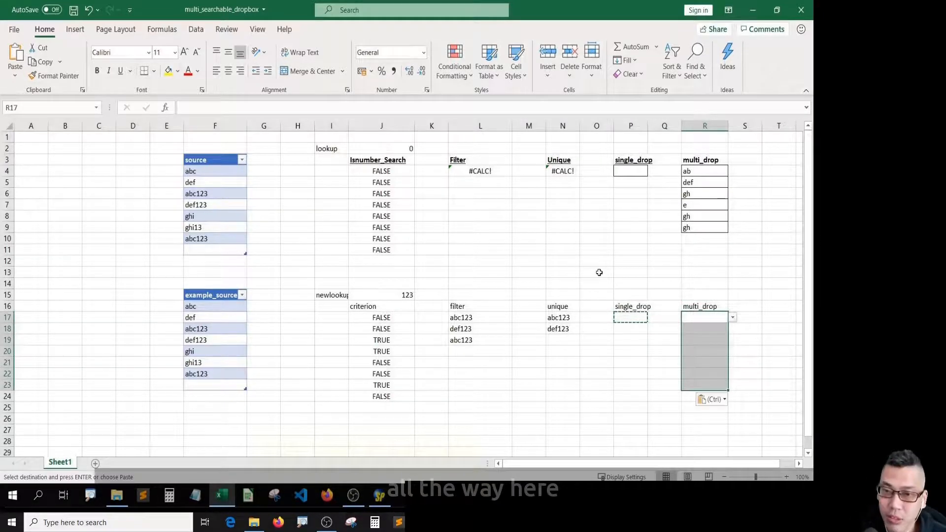
pyautogui.press('Return')
# Try entering the partial terms ab in R17 and ef in R18
pyautogui.write('ab')
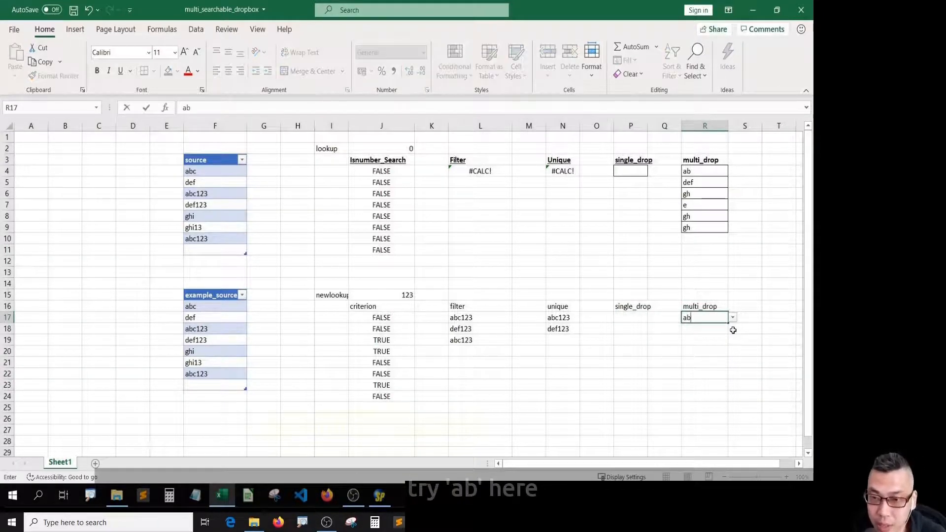
pyautogui.press('Return')
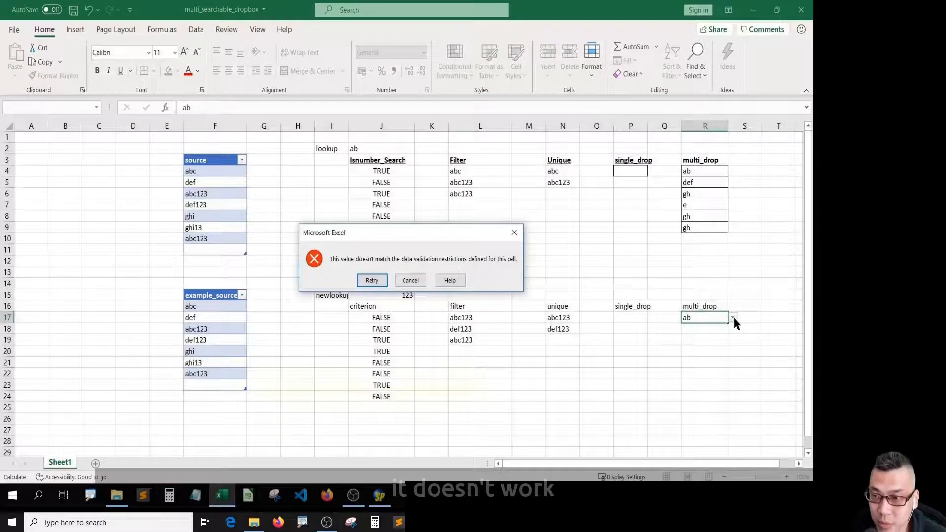
pyautogui.press('Escape')
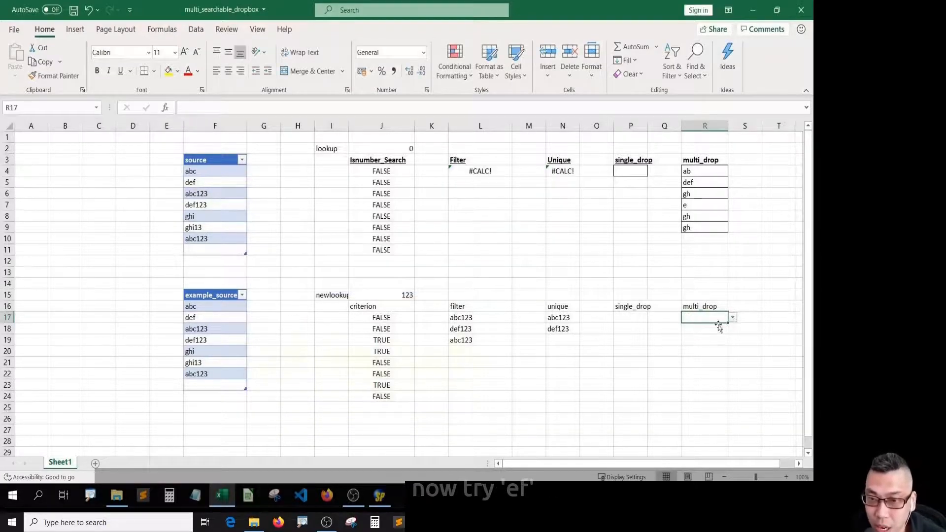
pyautogui.click(717, 337)
pyautogui.write('ef')
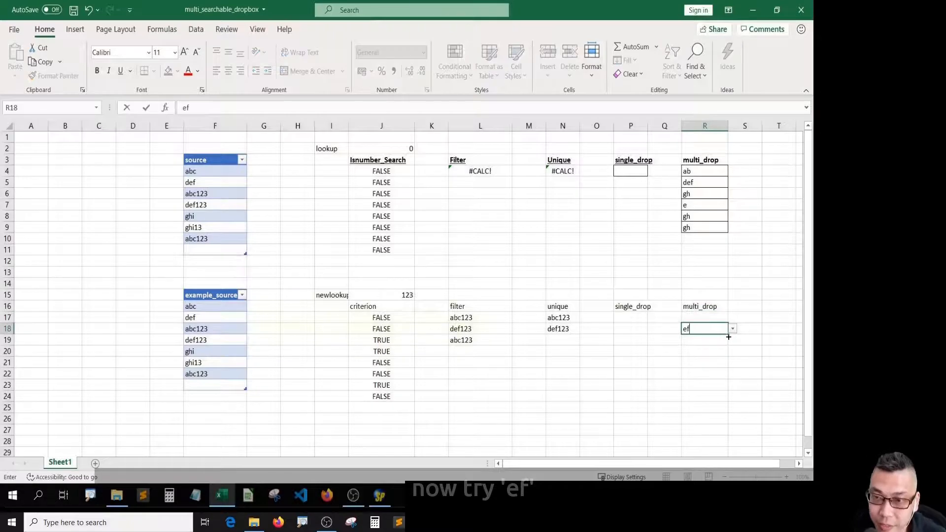
pyautogui.press('Return')
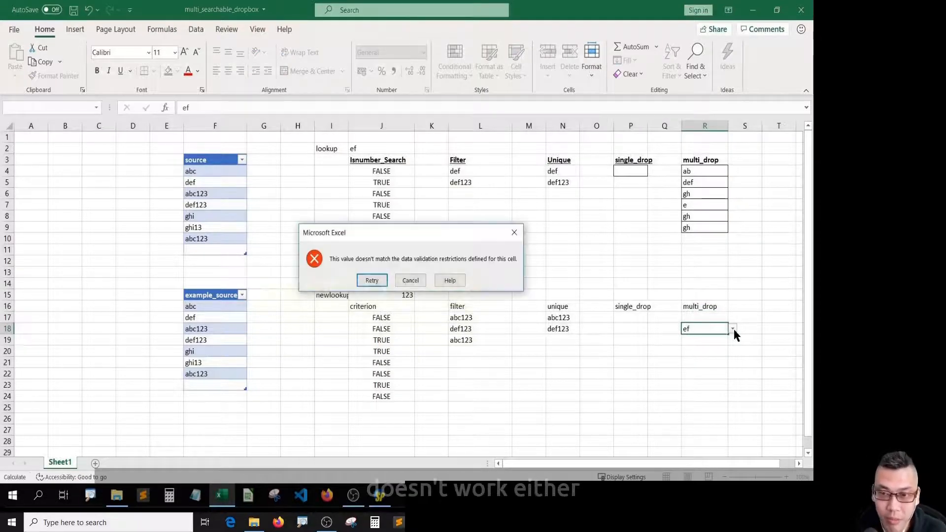
pyautogui.press('Escape')
# Turn off the error alert for invalid data in P17's data validation and apply the change
pyautogui.click(645, 319)
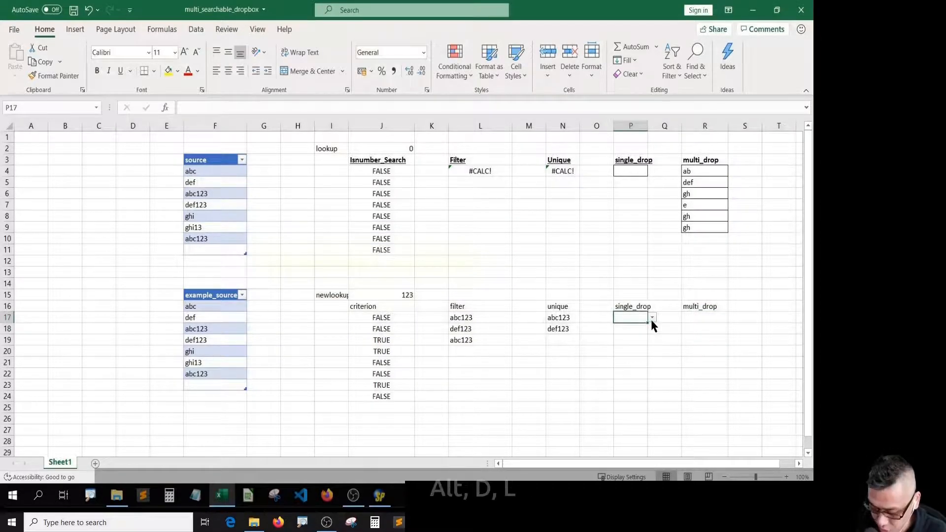
pyautogui.hotkey('alt', 'd')
pyautogui.press('l')
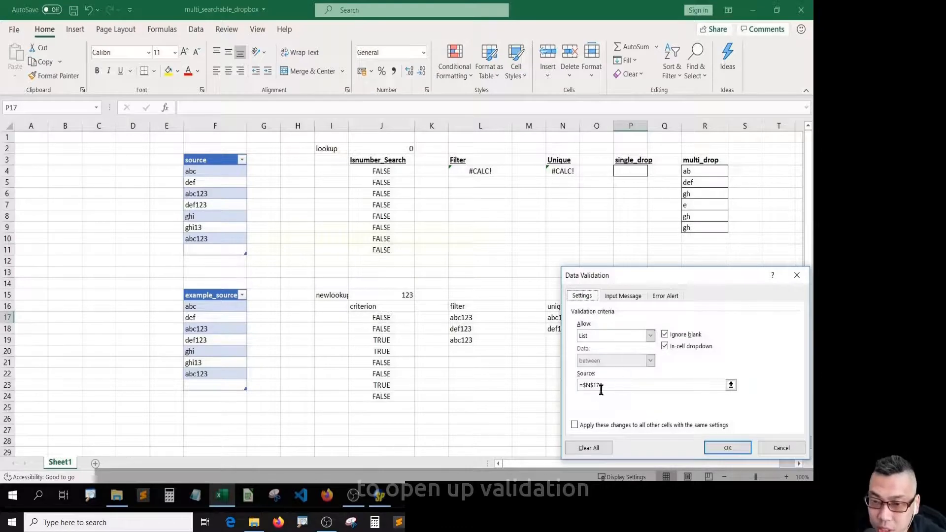
pyautogui.click(666, 296)
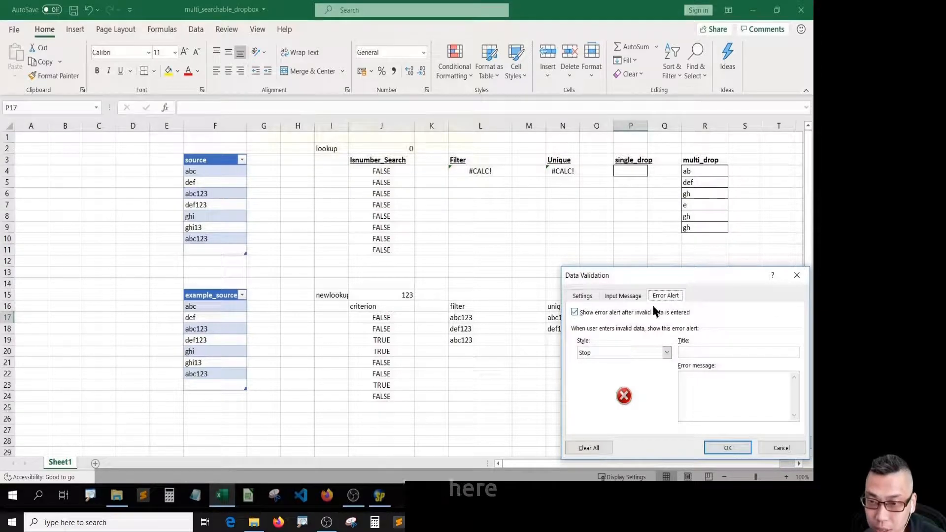
pyautogui.click(578, 300)
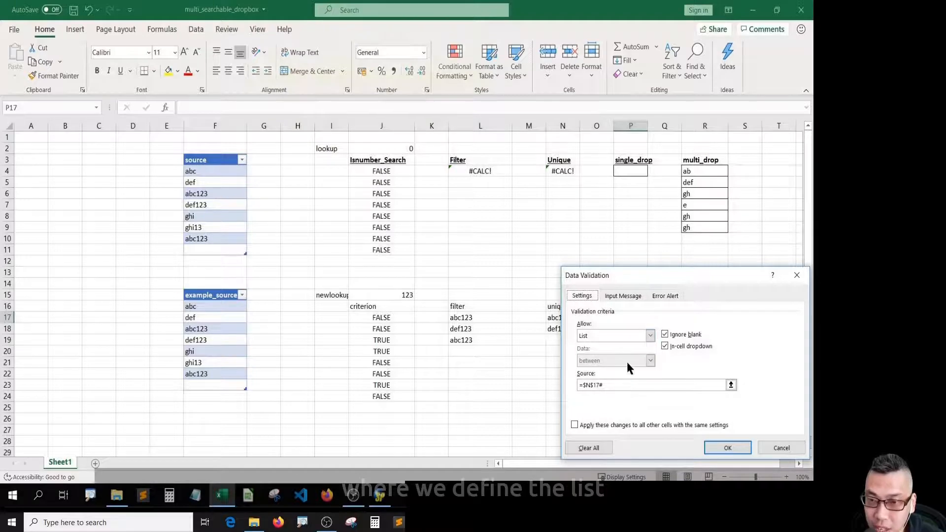
pyautogui.click(675, 299)
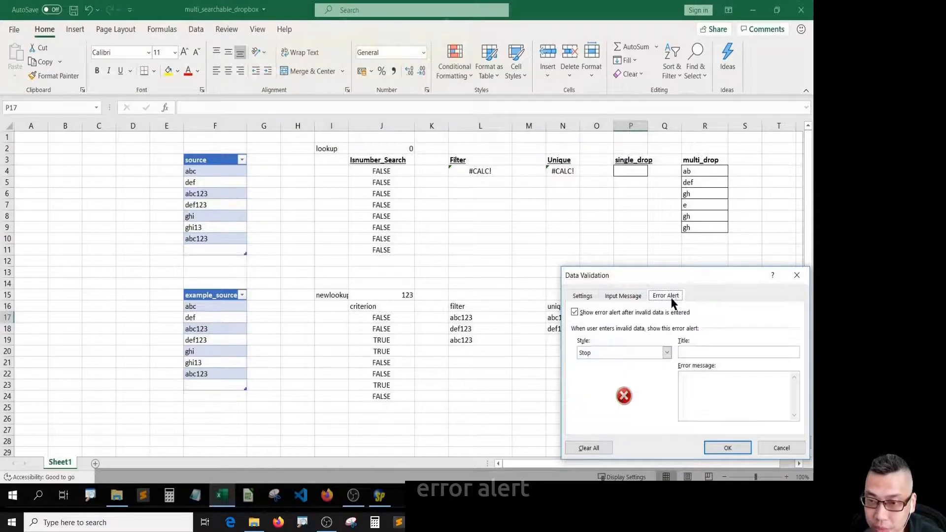
pyautogui.click(575, 313)
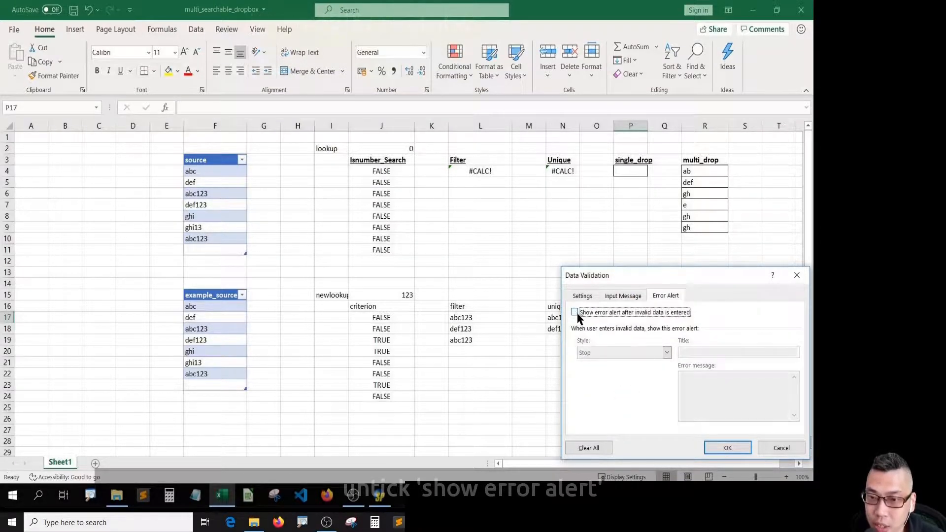
pyautogui.click(724, 447)
# Enter ab and then g in P17, checking the drop-down entries after each without choosing one
pyautogui.write('ns')
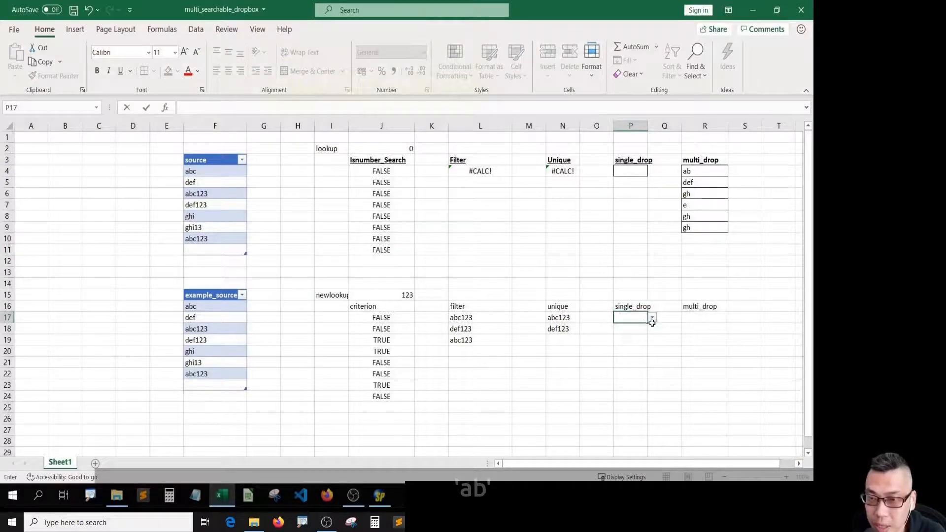
pyautogui.write('ab')
pyautogui.click(652, 318)
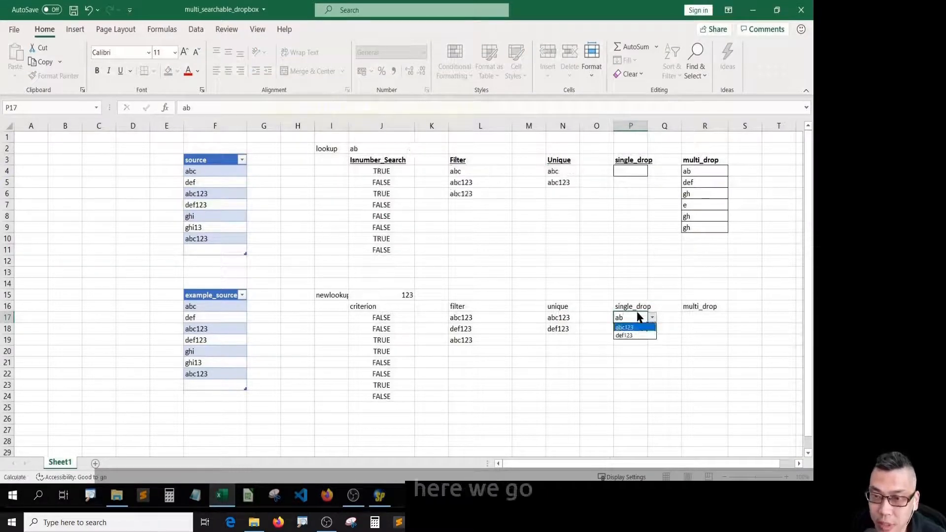
pyautogui.click(639, 315)
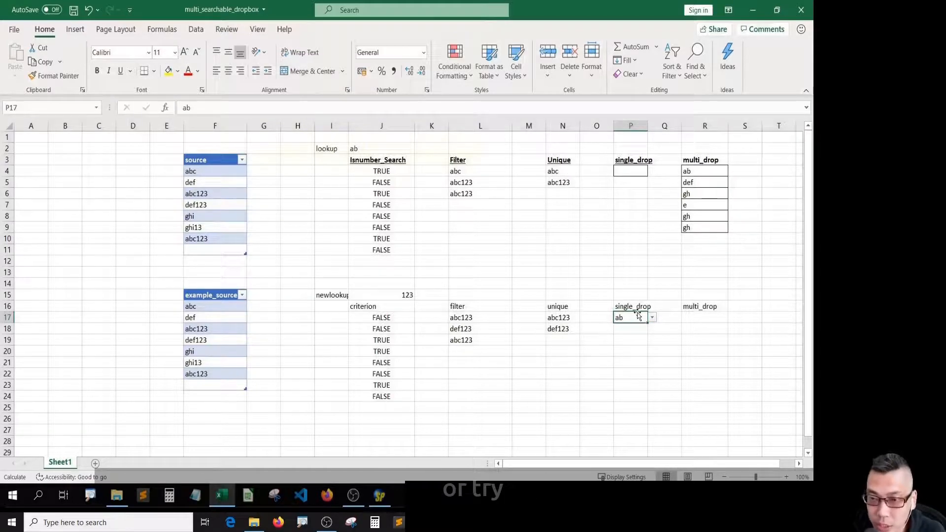
pyautogui.write('g')
pyautogui.click(651, 317)
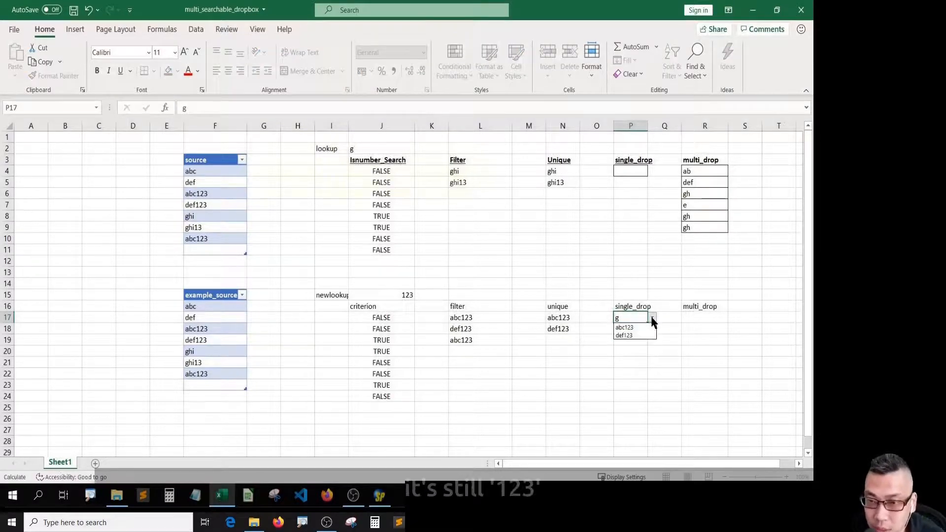
pyautogui.press('Escape')
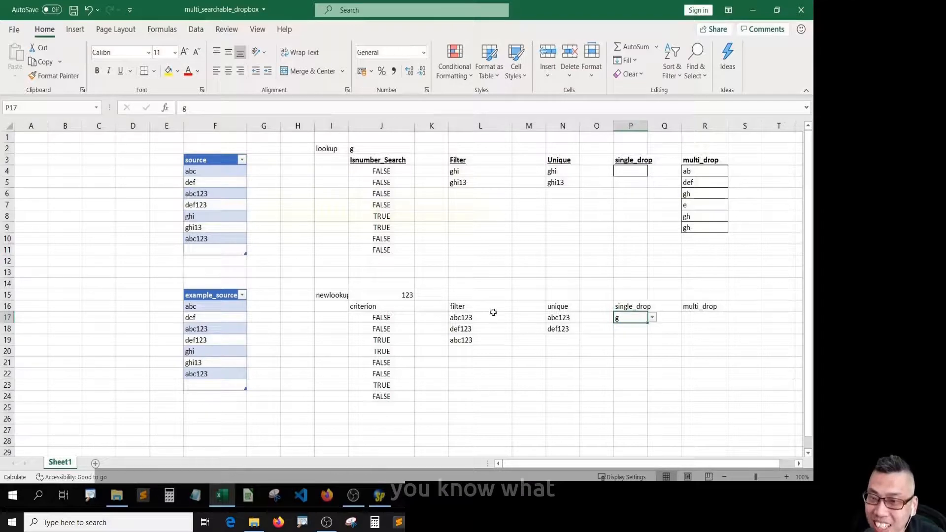
# Set the newlookup cell J15 to g and check the entries in P17's drop-down
pyautogui.click(402, 298)
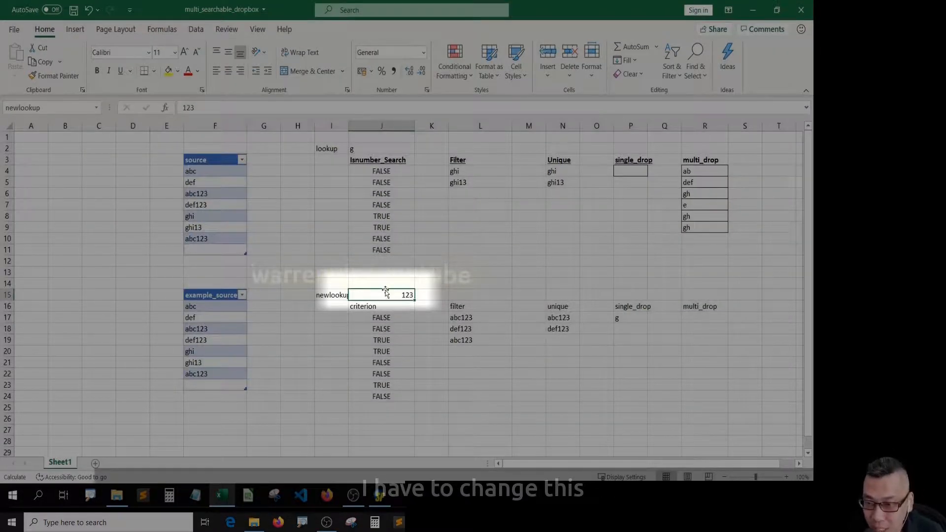
pyautogui.write('g')
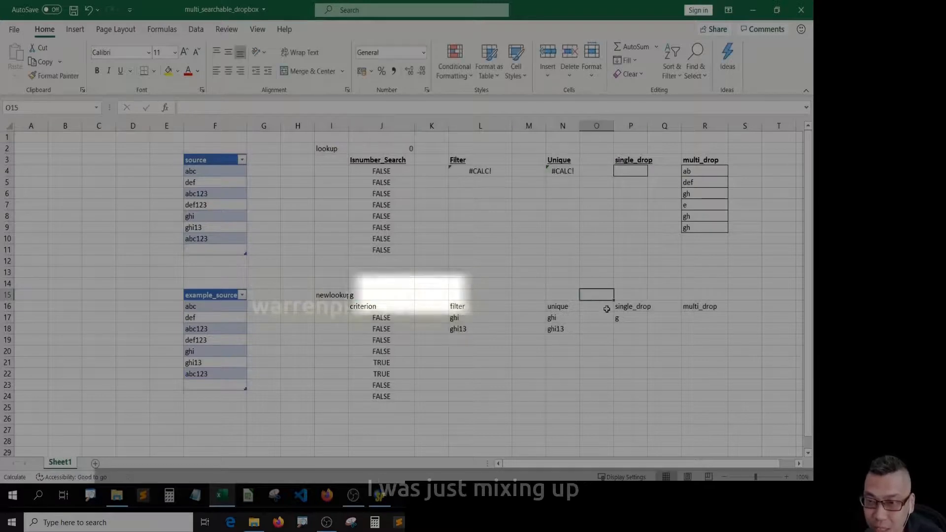
pyautogui.click(649, 319)
pyautogui.click(652, 320)
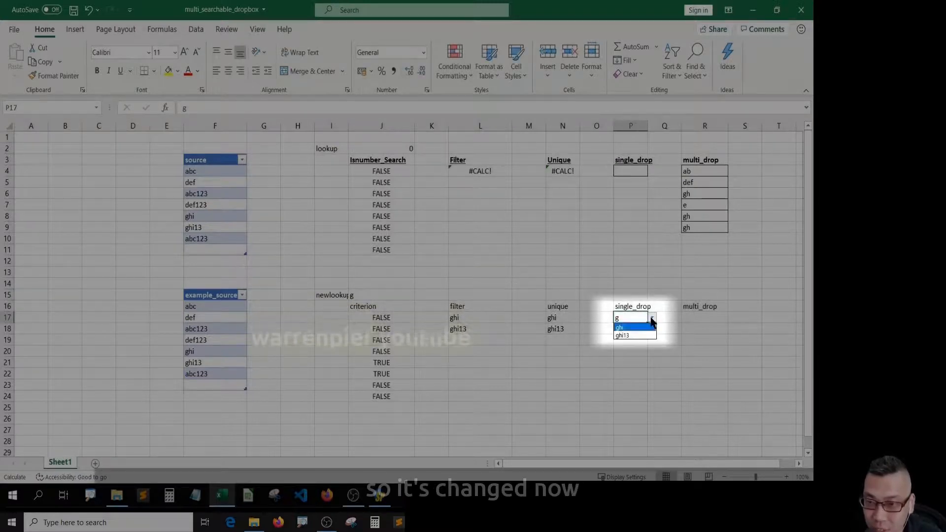
pyautogui.click(651, 319)
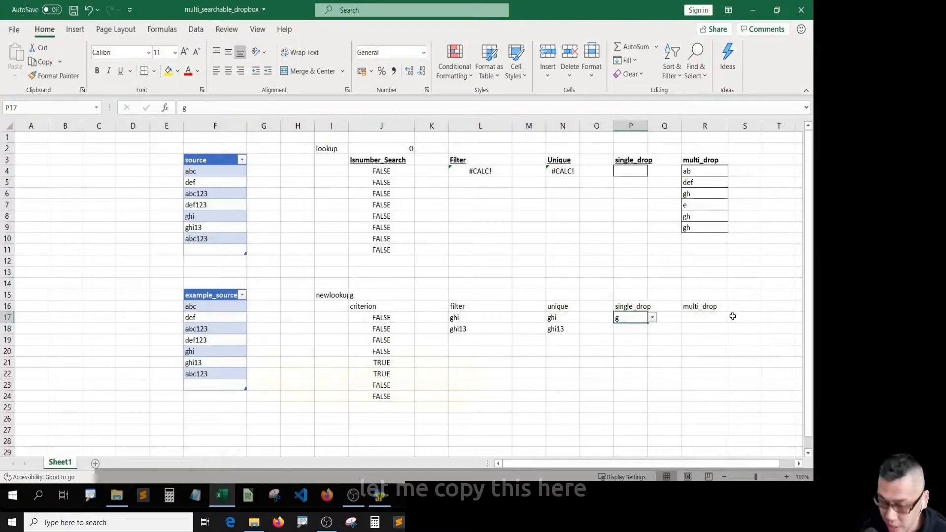
# Try entering the partial term g in R17 under multi_drop
pyautogui.click(731, 313)
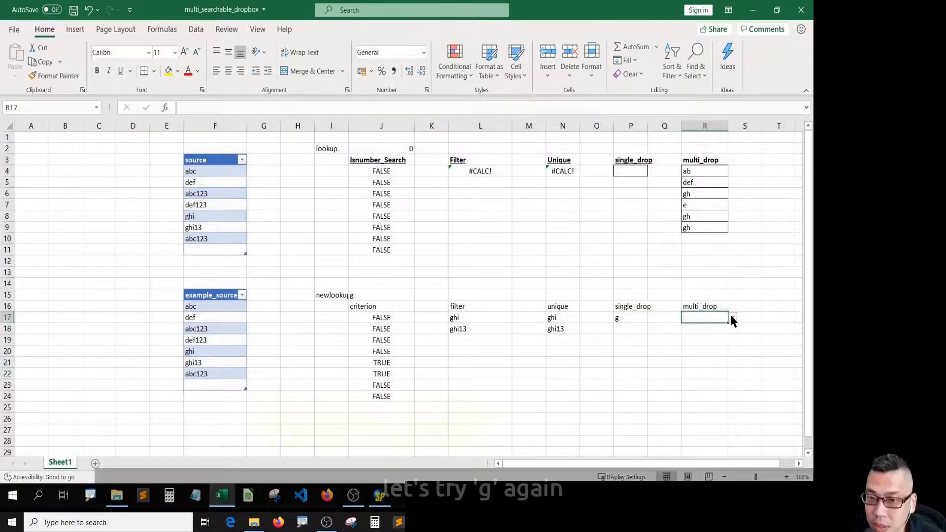
pyautogui.write('g')
pyautogui.press('Return')
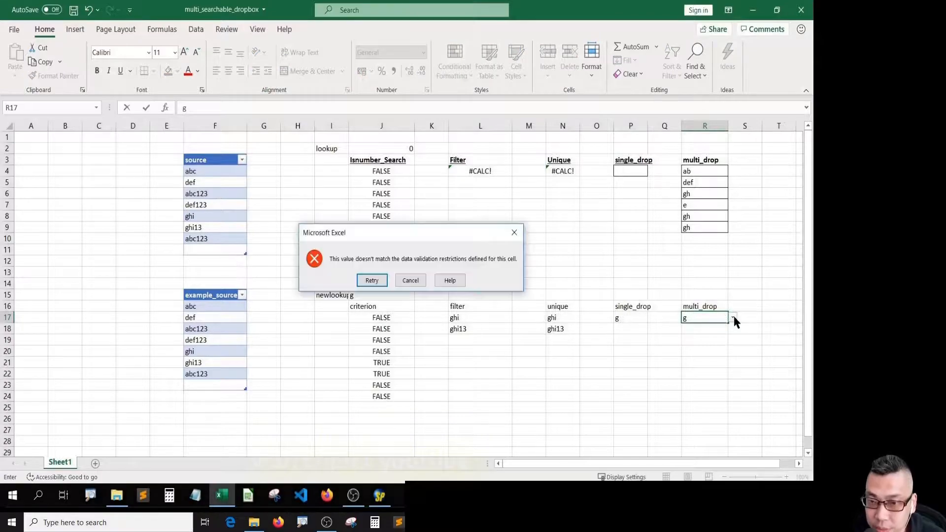
pyautogui.press('Escape')
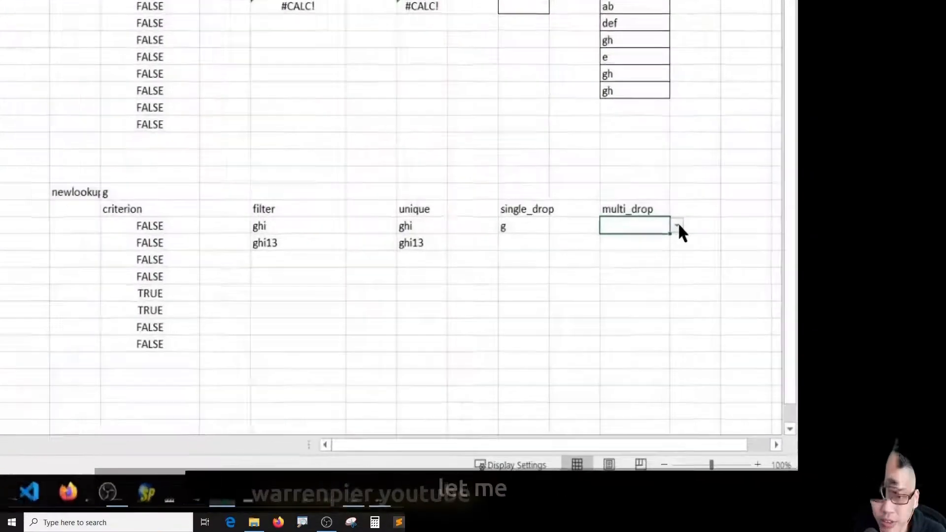
# Turn off the error alert for invalid data in R17's data validation and apply the change
pyautogui.hotkey('alt', 'd')
pyautogui.press('l')
pyautogui.click(344, 124)
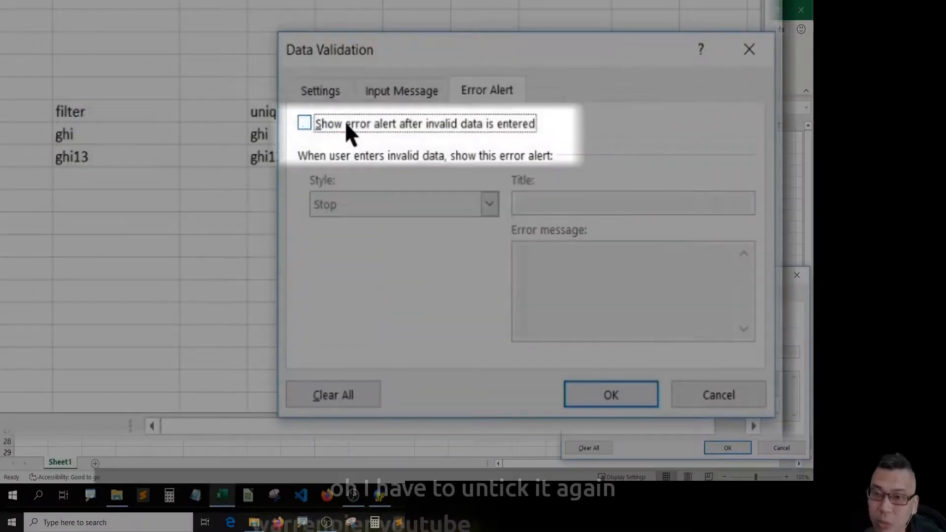
pyautogui.click(327, 94)
pyautogui.click(591, 394)
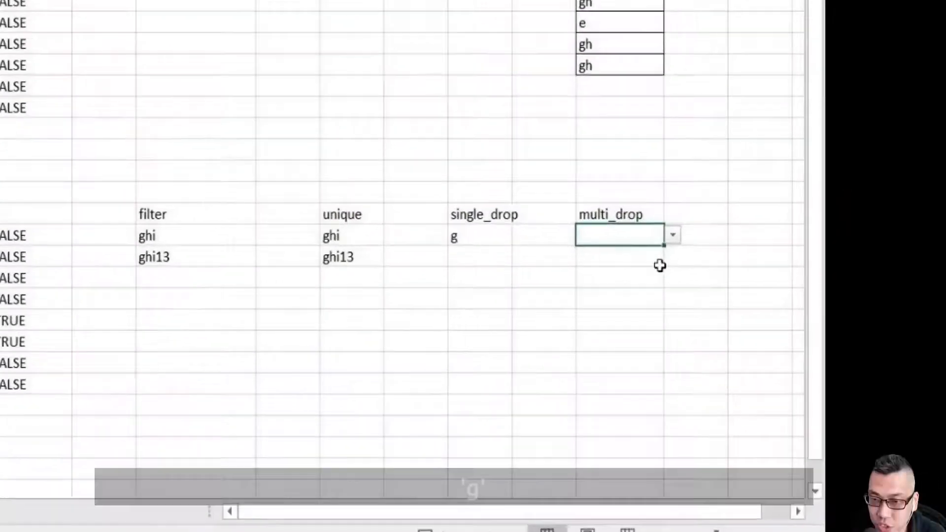
# Enter the partial term g in R17 under multi_drop and open its drop-down without choosing an entry
pyautogui.write('g')
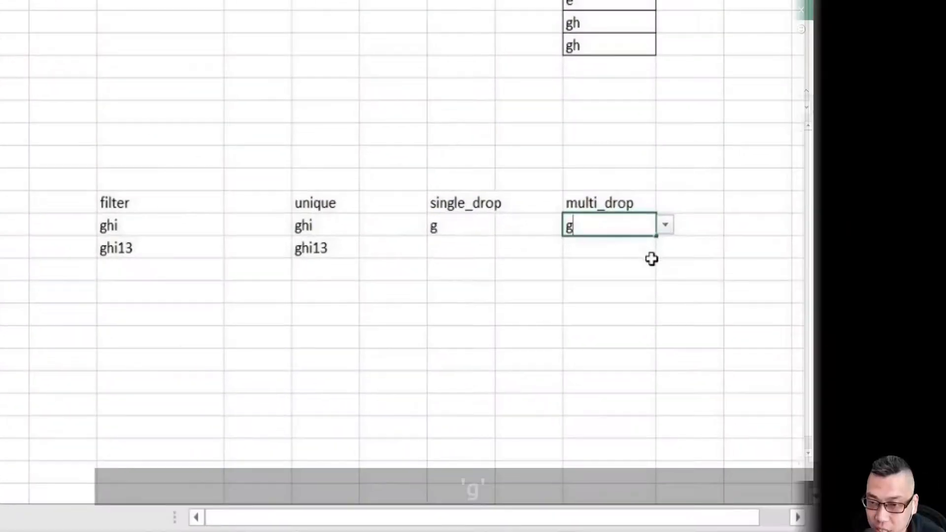
pyautogui.click(665, 224)
pyautogui.click(648, 229)
pyautogui.press('Return')
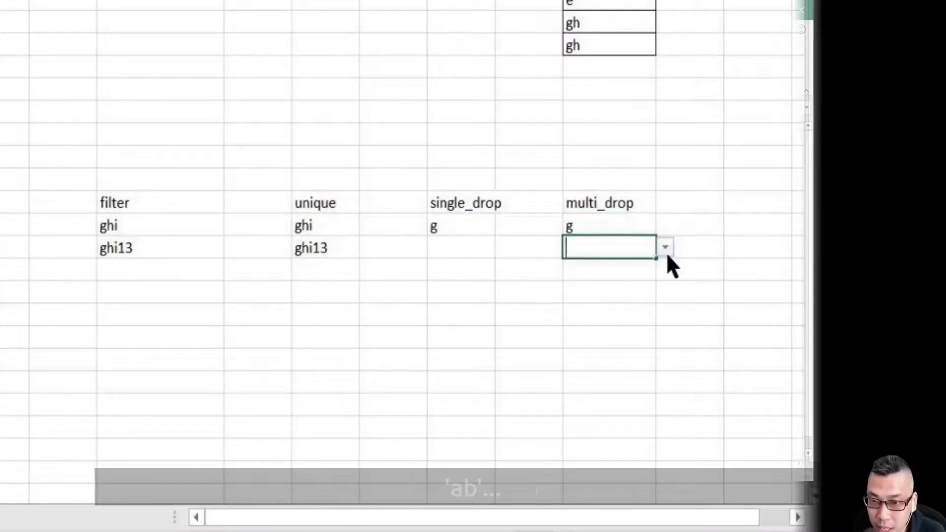
# Try entering the partial term ab in R18 under multi_drop
pyautogui.write('ab')
pyautogui.press('Return')
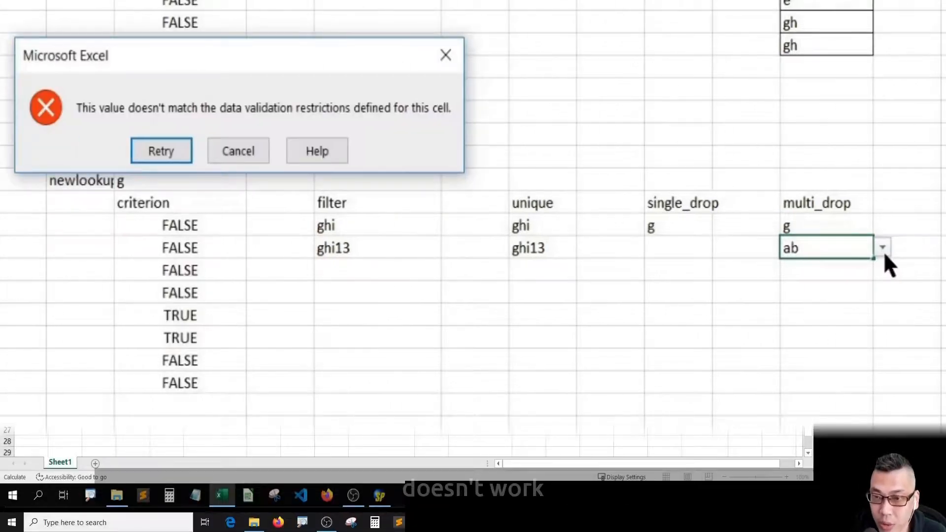
pyautogui.press('Escape')
# Copy R17 with its validation down the multi_drop column to R18:R22
pyautogui.hotkey('ctrl', 'v')
pyautogui.press('Down')
pyautogui.hotkey('shift', 'Down')
pyautogui.hotkey('shift', 'Down')
pyautogui.hotkey('shift', 'Down')
pyautogui.hotkey('shift', 'Down')
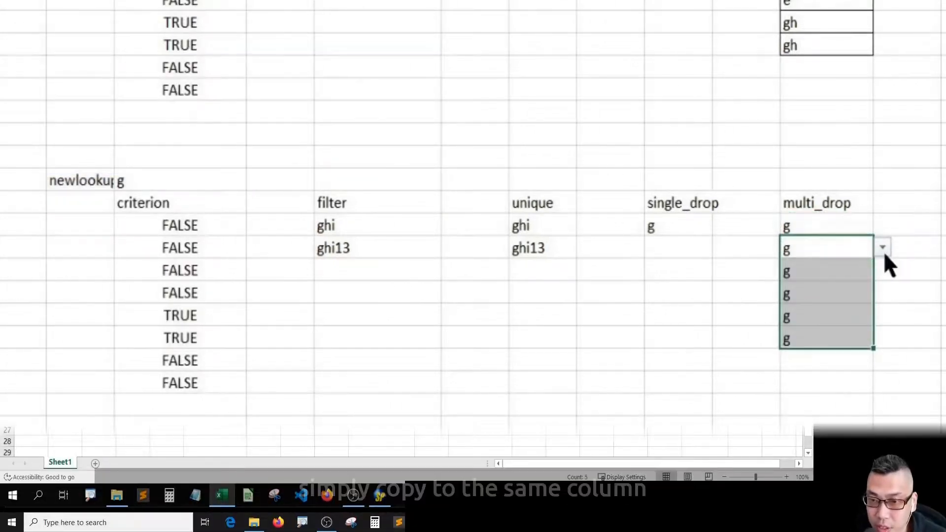
# Clear the copied contents of R18:R21, keeping their data validation
pyautogui.hotkey('shift', 'Up')
pyautogui.hotkey('shift', 'Up')
pyautogui.hotkey('shift', 'Up')
pyautogui.hotkey('shift', 'Up')
pyautogui.hotkey('shift', 'Down')
pyautogui.hotkey('shift', 'Down')
pyautogui.hotkey('shift', 'Down')
pyautogui.hotkey('shift', 'Down')
pyautogui.hotkey('shift', 'Up')
pyautogui.press('Delete')
pyautogui.press('Up')
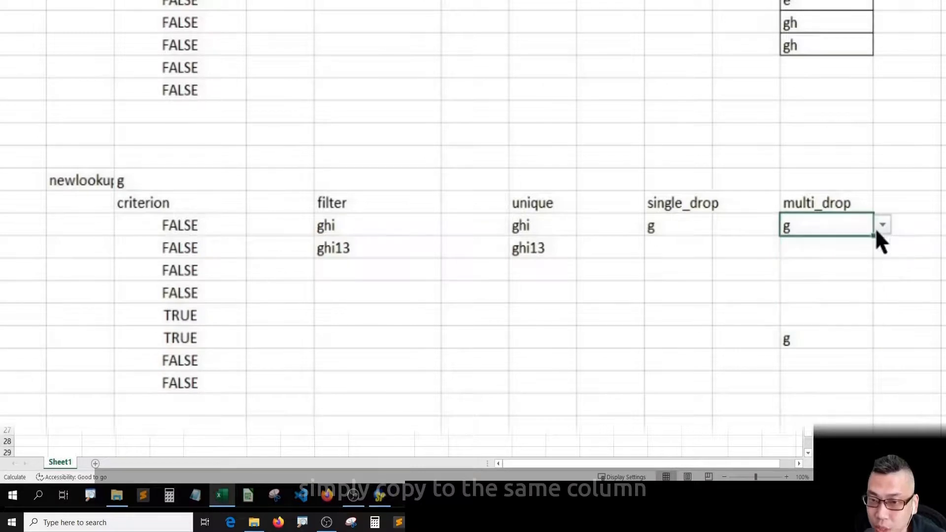
# Enter ab in R18 and check the entries in its drop-down without choosing one
pyautogui.click(853, 245)
pyautogui.write('ab')
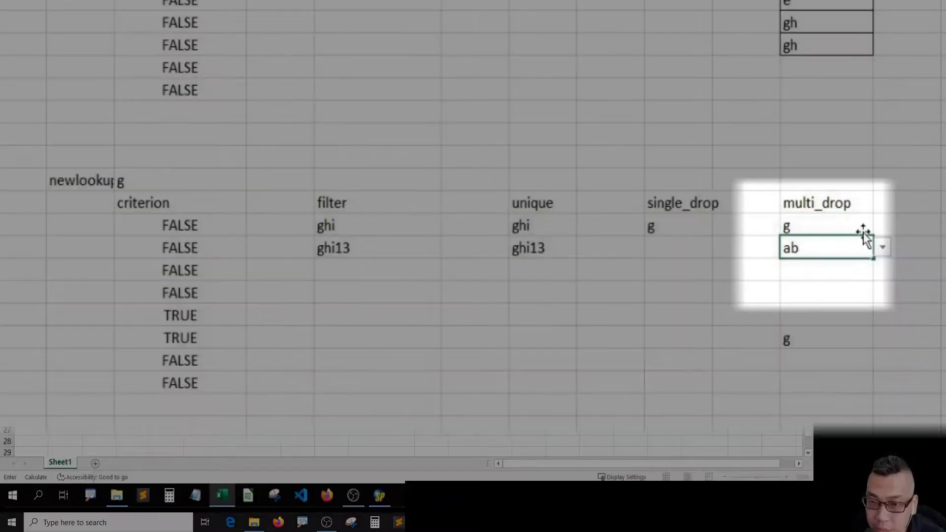
pyautogui.click(881, 247)
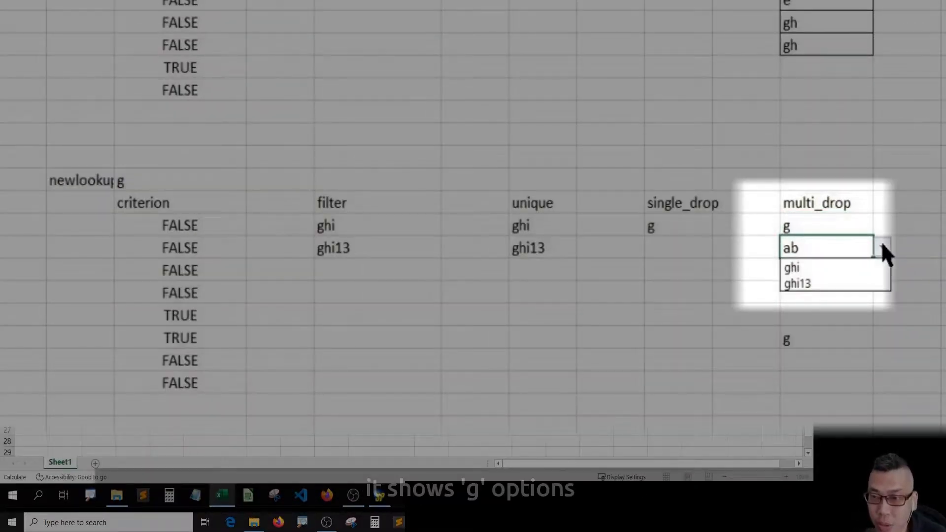
pyautogui.press('Escape')
# Examine the newlookup cell J15 as the source of the search term for the multi_drop lists
pyautogui.press('Left')
pyautogui.press('Left')
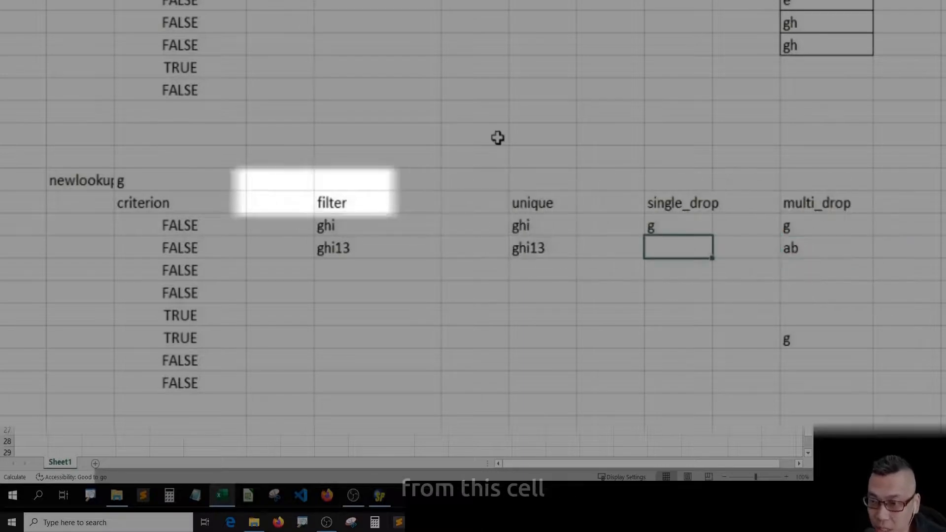
pyautogui.press('Left')
pyautogui.press('Left')
pyautogui.press('Left')
pyautogui.press('Left')
pyautogui.press('Left')
pyautogui.press('Left')
pyautogui.press('Up')
pyautogui.press('Up')
pyautogui.press('Up')
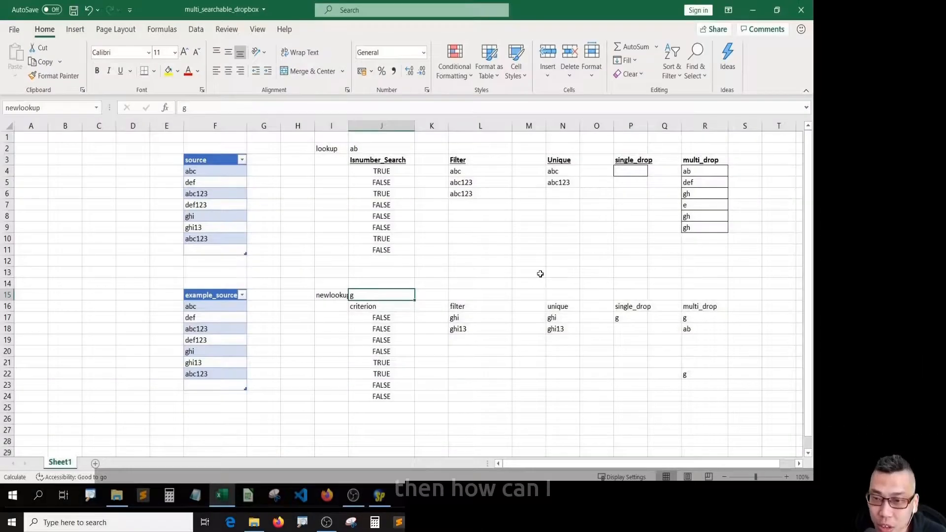
# Look over the multi_drop cells R17:R22 that need their own search terms
pyautogui.press('Right')
pyautogui.press('Right')
pyautogui.press('Right')
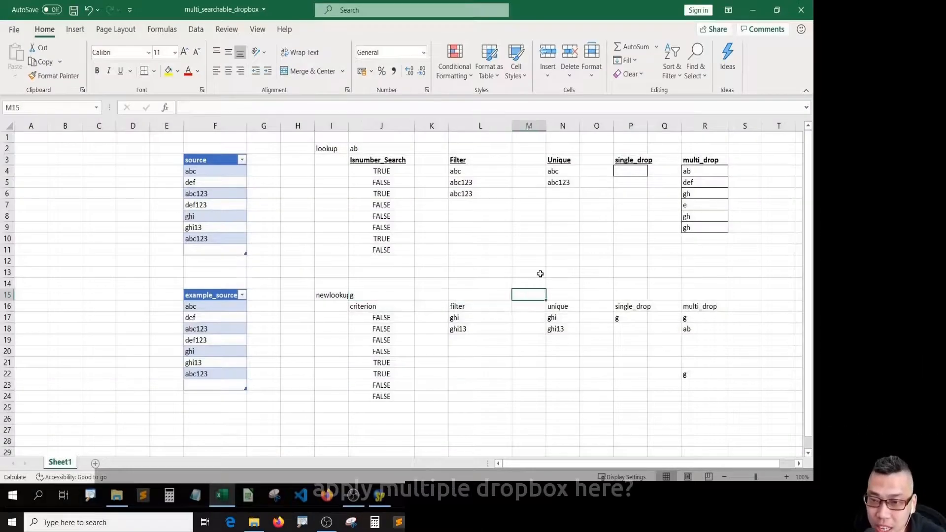
pyautogui.press('Right')
pyautogui.press('Right')
pyautogui.press('Right')
pyautogui.press('Right')
pyautogui.press('Right')
pyautogui.press('Down')
pyautogui.press('Down')
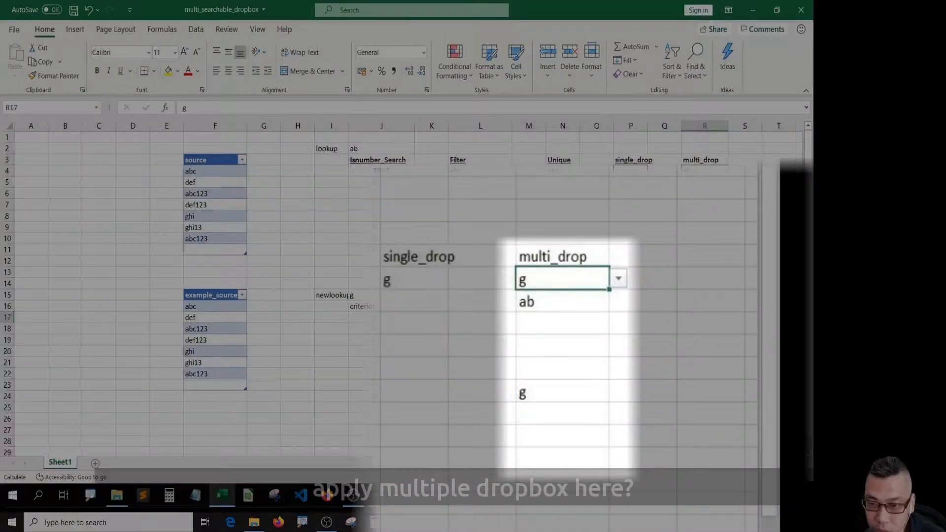
pyautogui.hotkey('shift', 'Down')
pyautogui.hotkey('shift', 'Down')
pyautogui.hotkey('shift', 'Down')
pyautogui.hotkey('shift', 'Down')
pyautogui.hotkey('shift', 'Down')
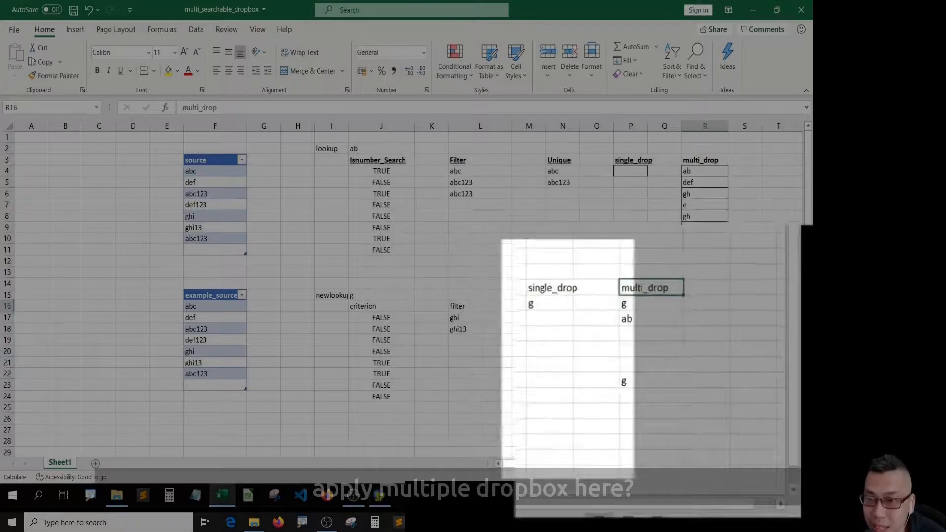
# Replace the newlookup value in J15 with the formula =CELL("contents") and dismiss the warning
pyautogui.press('Up')
pyautogui.press('Up')
pyautogui.press('Left')
pyautogui.press('Left')
pyautogui.press('Left')
pyautogui.press('Left')
pyautogui.press('Left')
pyautogui.press('Left')
pyautogui.press('Left')
pyautogui.press('Left')
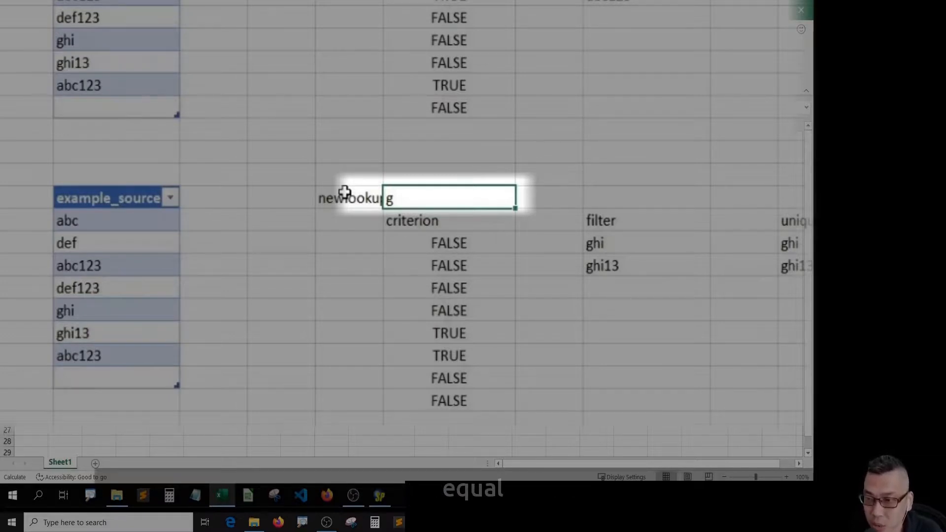
pyautogui.write('=cell(')
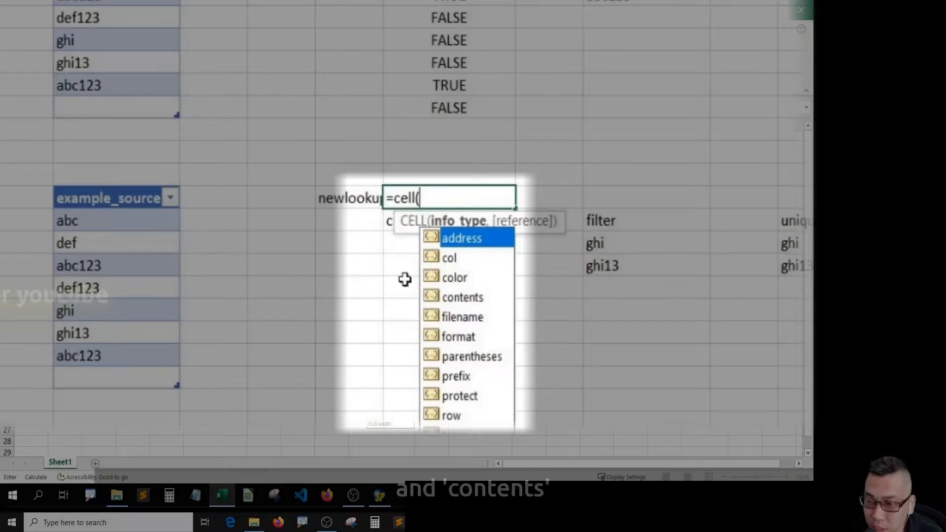
pyautogui.doubleClick(457, 297)
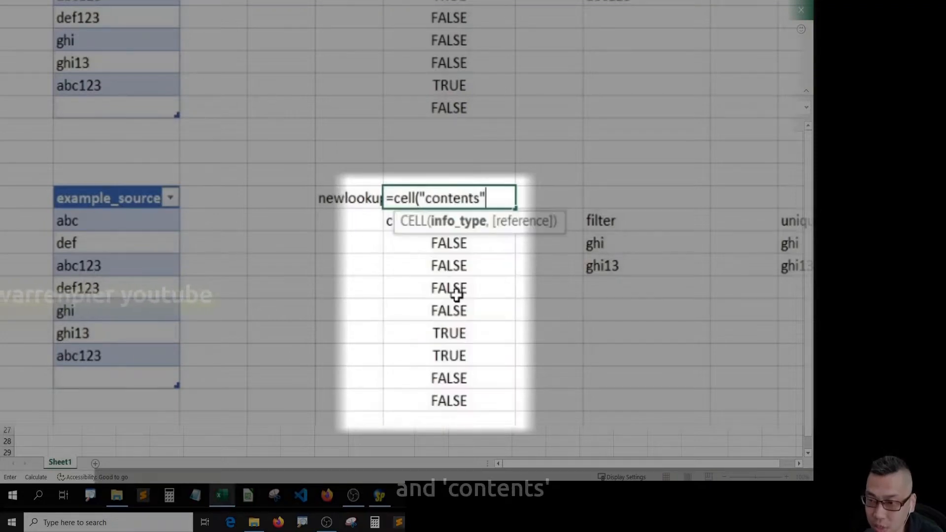
pyautogui.write(')')
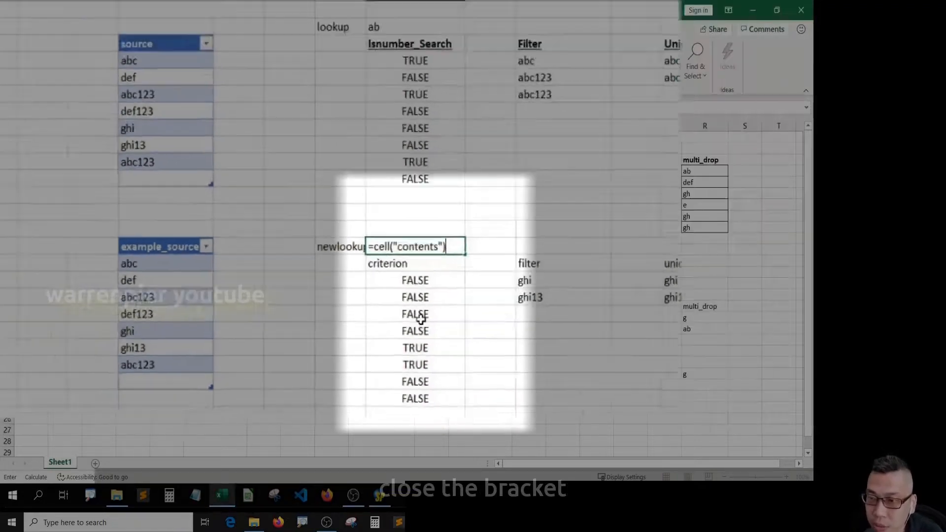
pyautogui.press('Return')
pyautogui.press('Return')
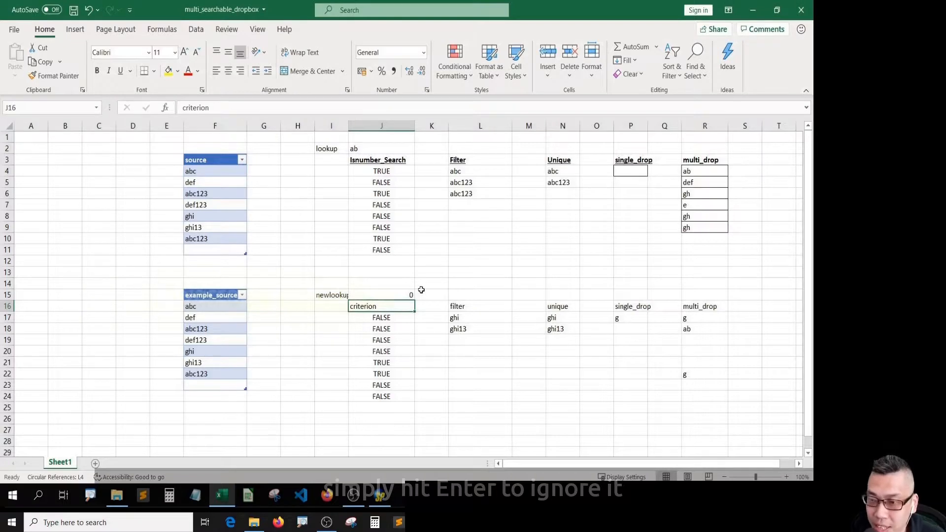
# Enter abc in the empty cell L15 as a test and check what the newlookup cell J15 picks up
pyautogui.press('Up')
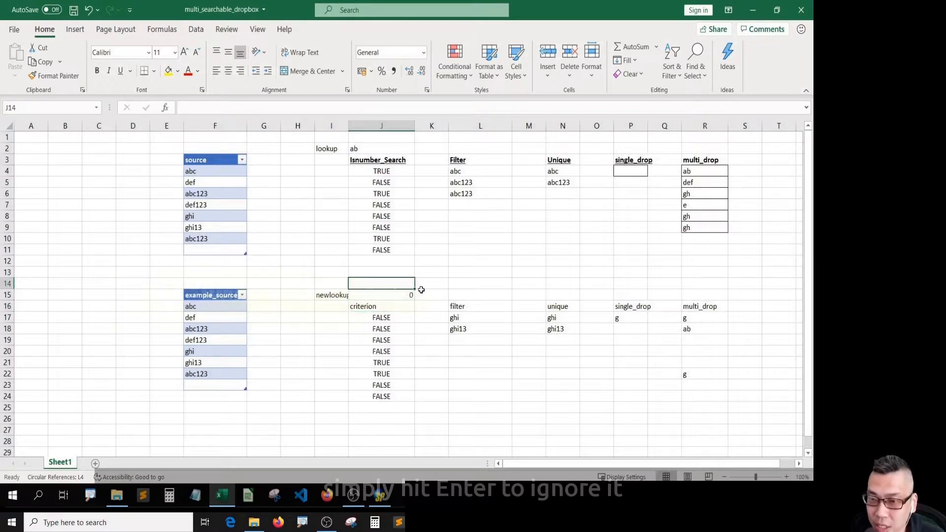
pyautogui.press('Down')
pyautogui.press('Right')
pyautogui.press('Right')
pyautogui.press('Right')
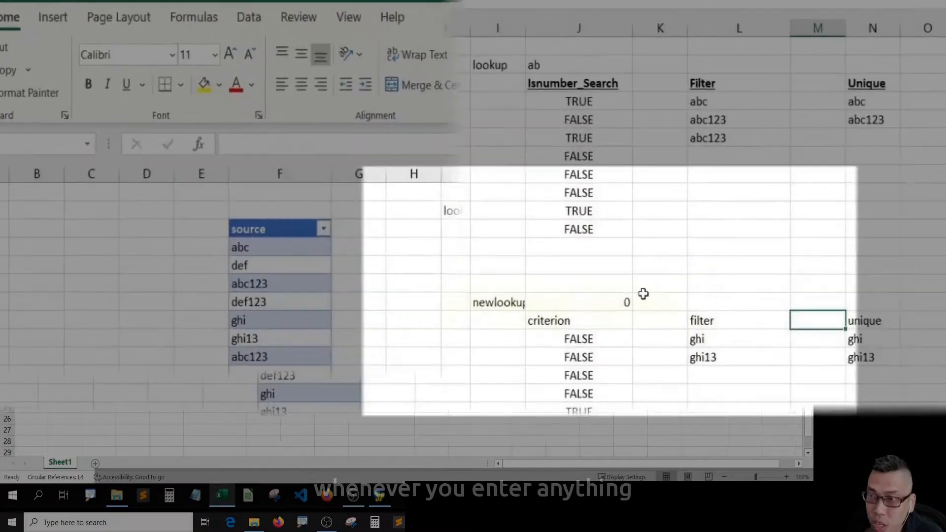
pyautogui.click(410, 294)
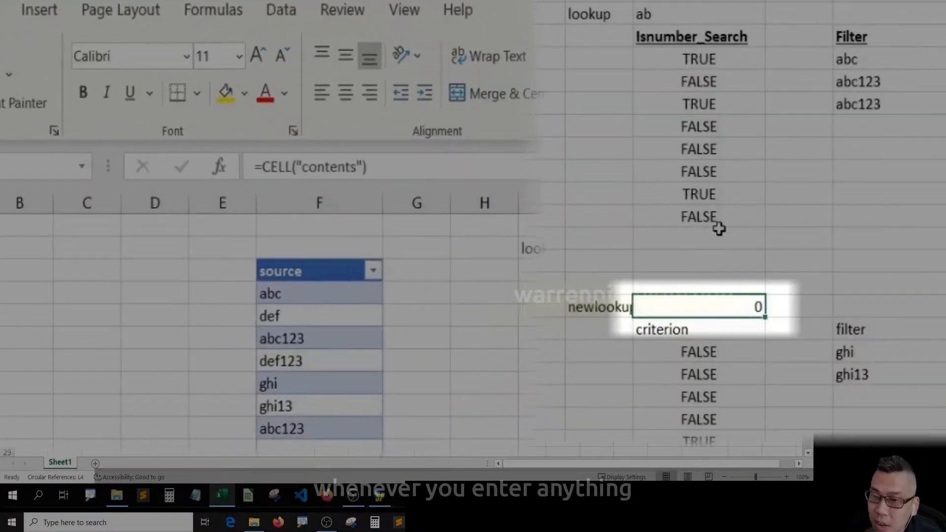
pyautogui.press('Right')
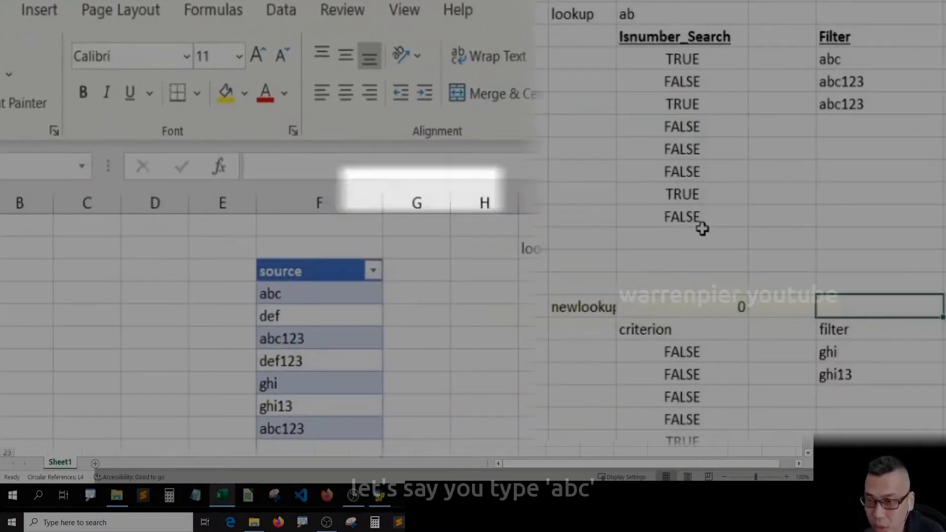
pyautogui.write('abc')
pyautogui.hotkey('ctrl', 'Return')
pyautogui.press('Left')
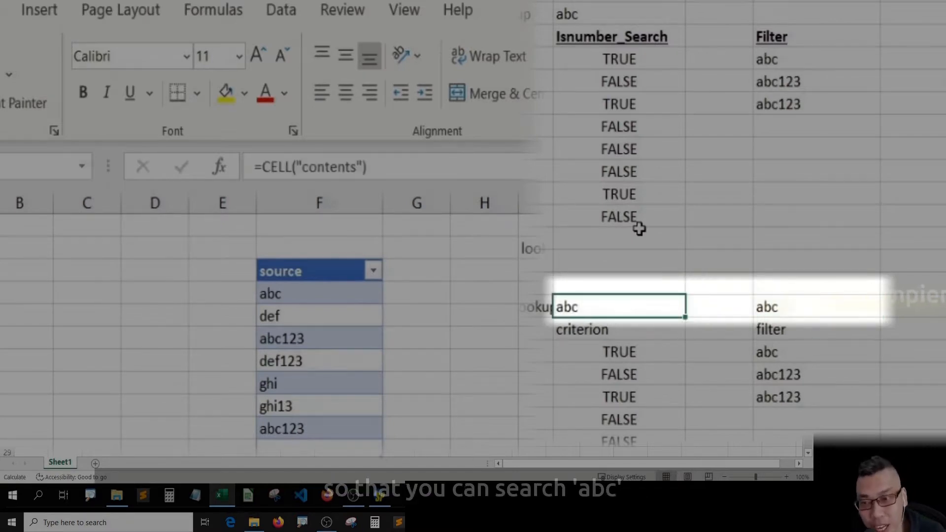
# Clear the test entry from L15
pyautogui.press('Right')
pyautogui.press('Right')
pyautogui.press('Delete')
pyautogui.press('Right')
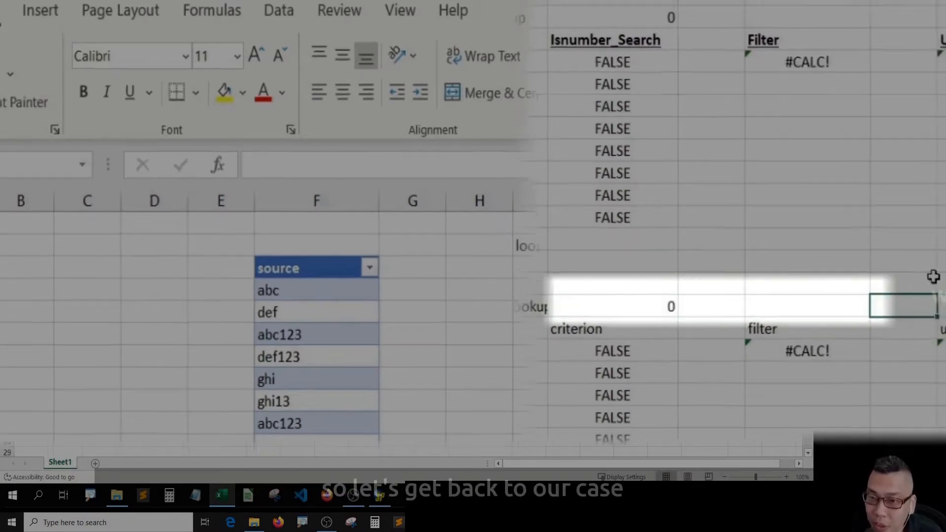
# Enter abc in R17 under multi_drop and check its drop-down entries without choosing one
pyautogui.click(785, 322)
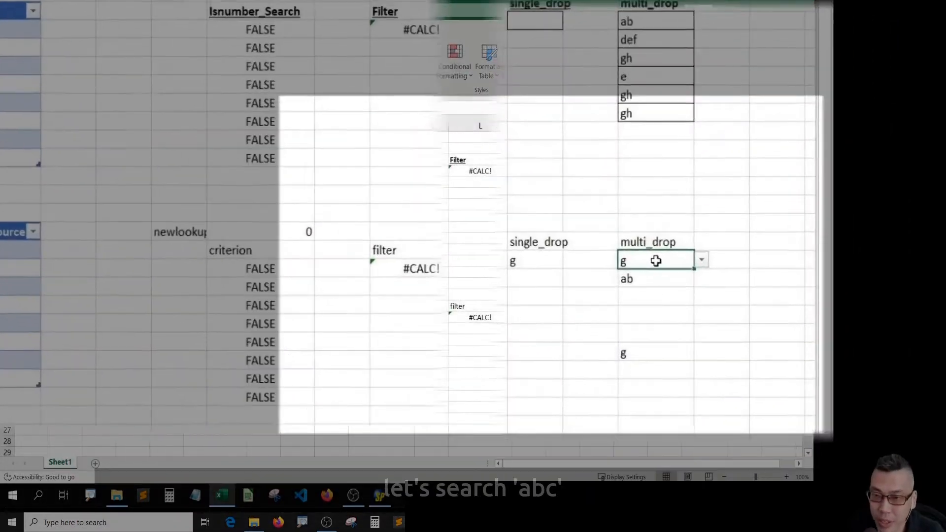
pyautogui.write('abc')
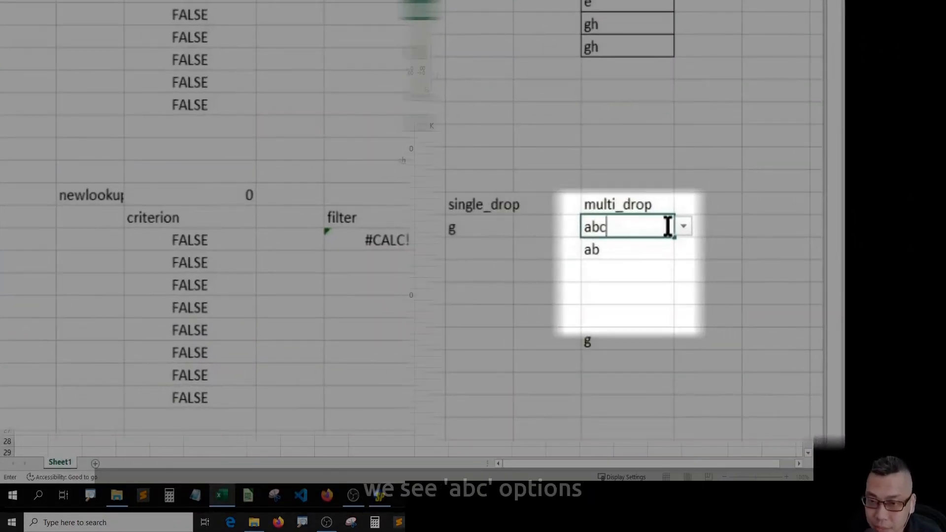
pyautogui.click(683, 226)
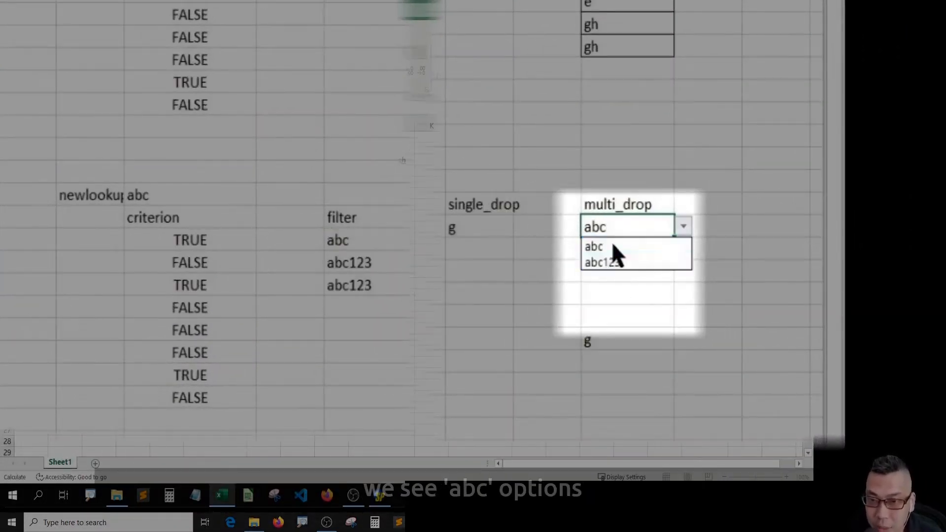
pyautogui.press('Escape')
# Enter ab in R18 and g in R19, checking R19's drop-down entries without choosing one
pyautogui.press('Down')
pyautogui.write('ab')
pyautogui.press('Return')
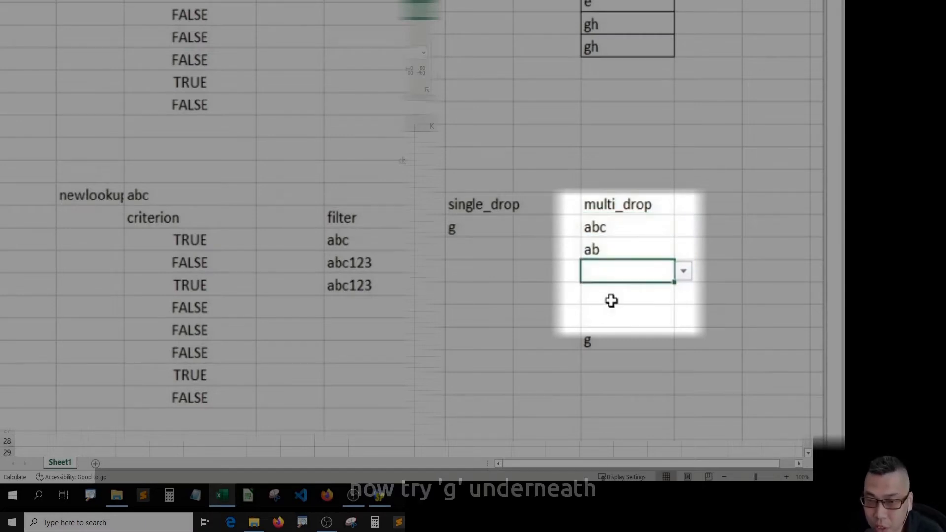
pyautogui.write('g')
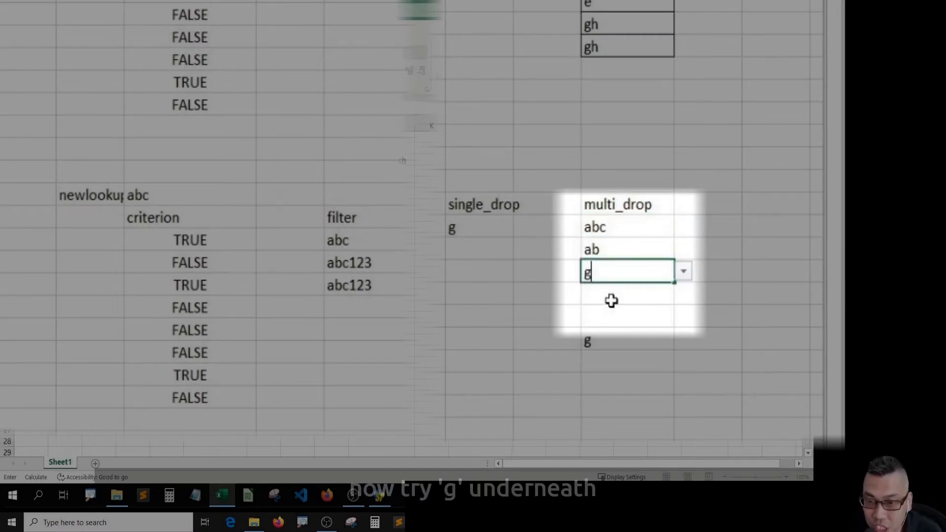
pyautogui.click(684, 272)
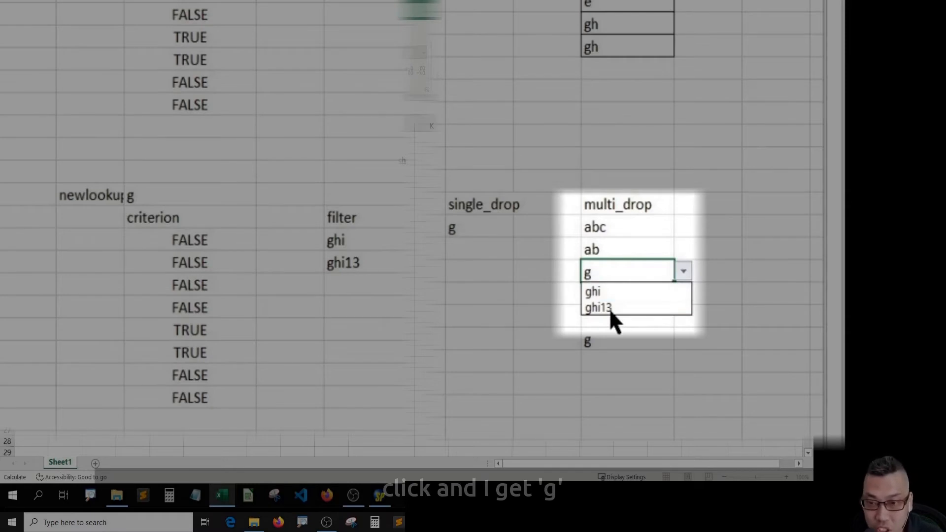
pyautogui.press('Escape')
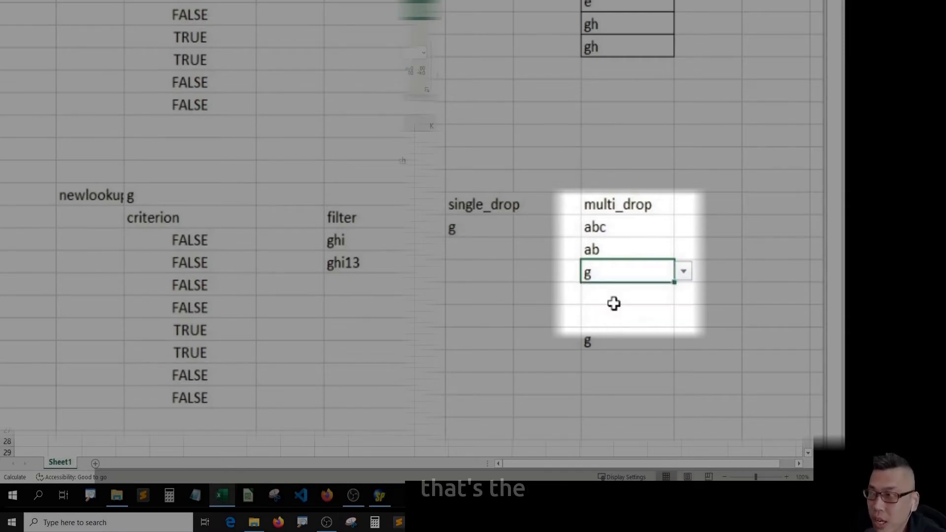